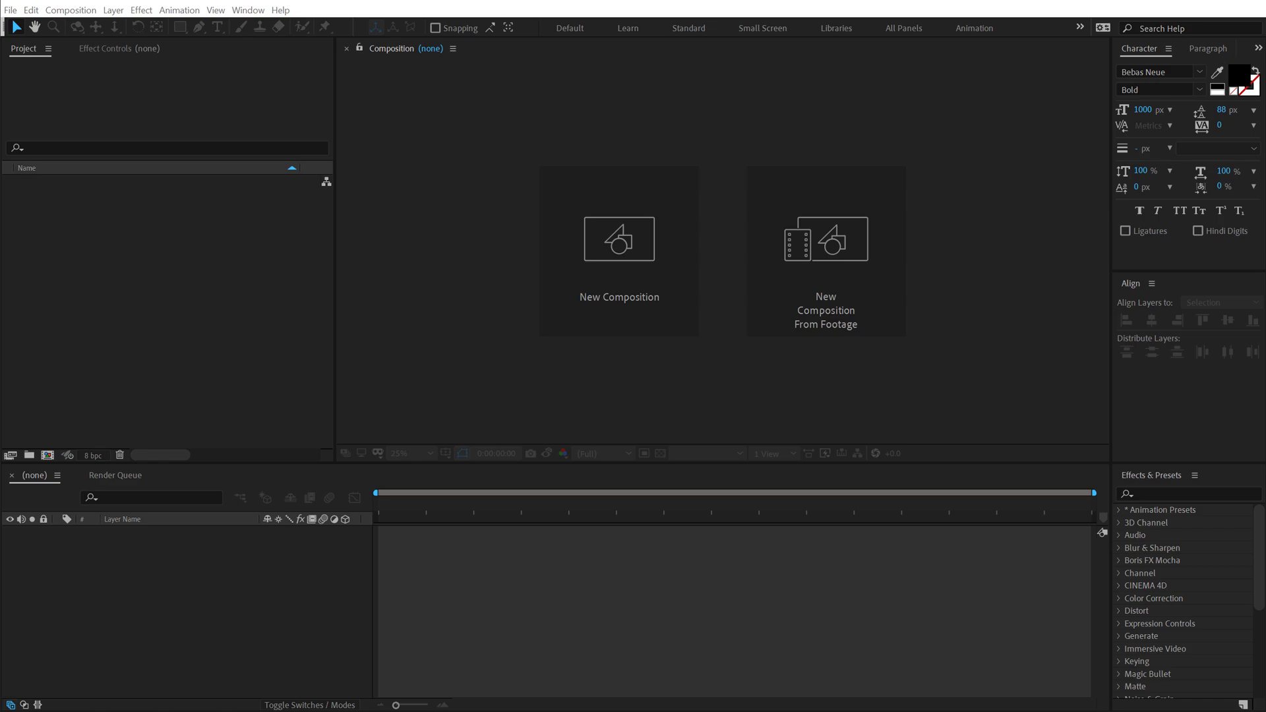
Create an unlocked-aspect 1920×1080, 10-second composition named Render.
{"action": "left_click", "coordinate": [634, 285]}
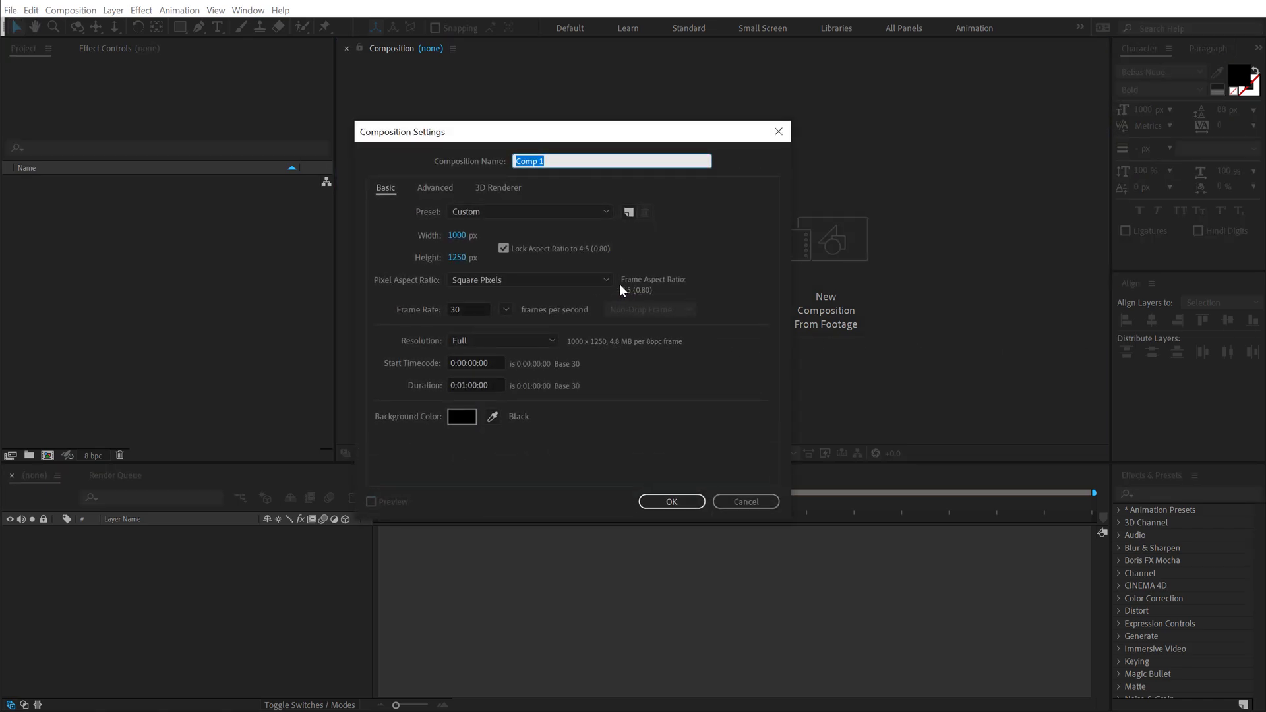
{"action": "left_click", "coordinate": [503, 248]}
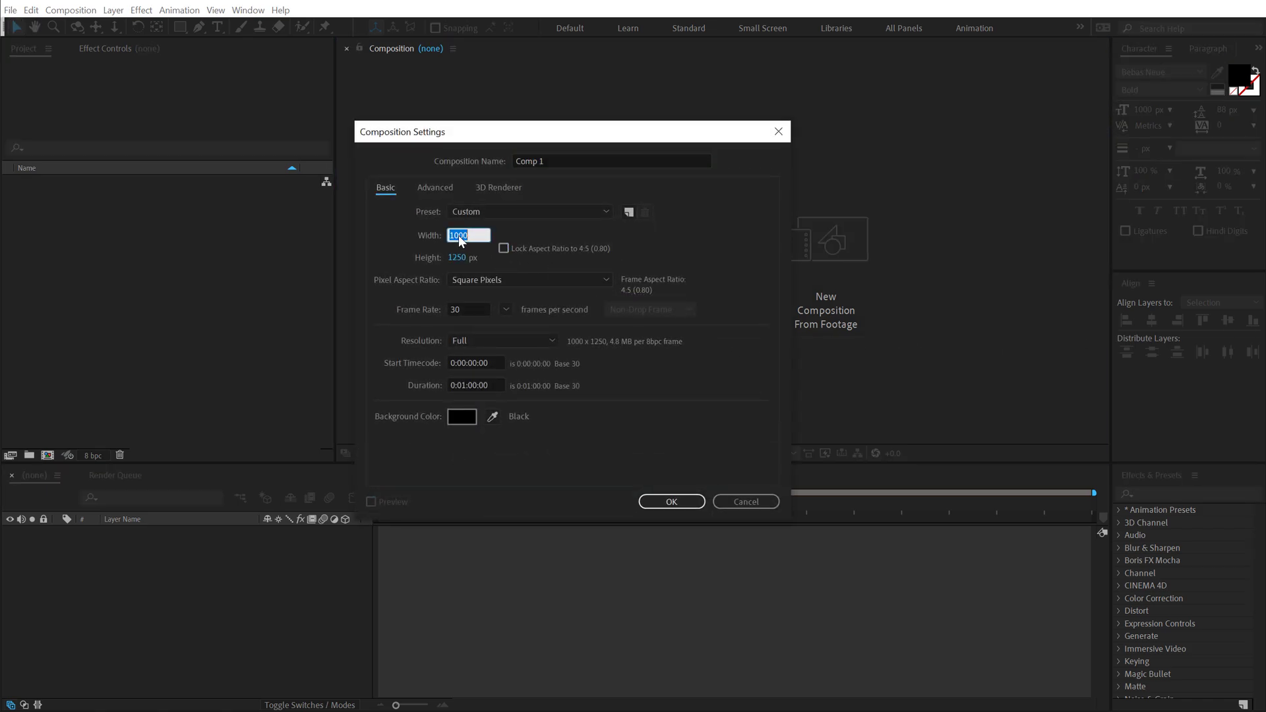
{"action": "type", "text": "1920"}
{"action": "left_click", "coordinate": [451, 257]}
{"action": "type", "text": "1080"}
{"action": "left_click", "coordinate": [500, 385]}
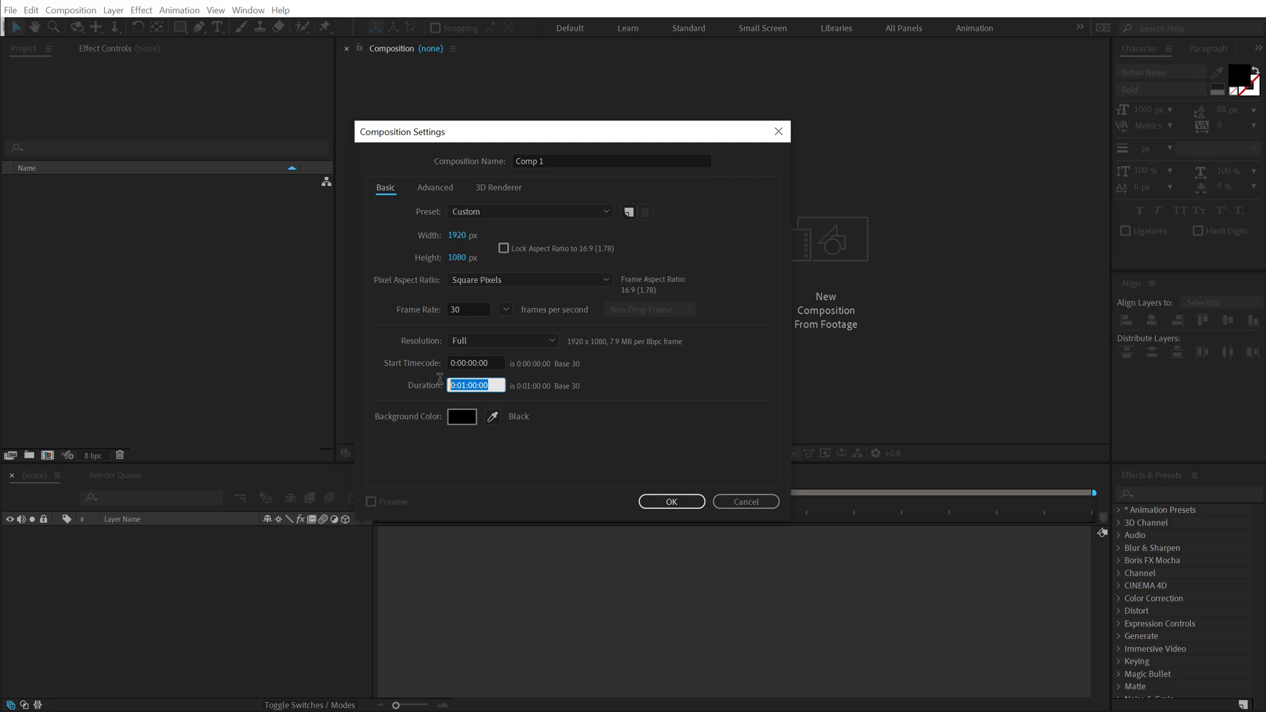
{"action": "type", "text": "10:"}
{"action": "left_click", "coordinate": [644, 457]}
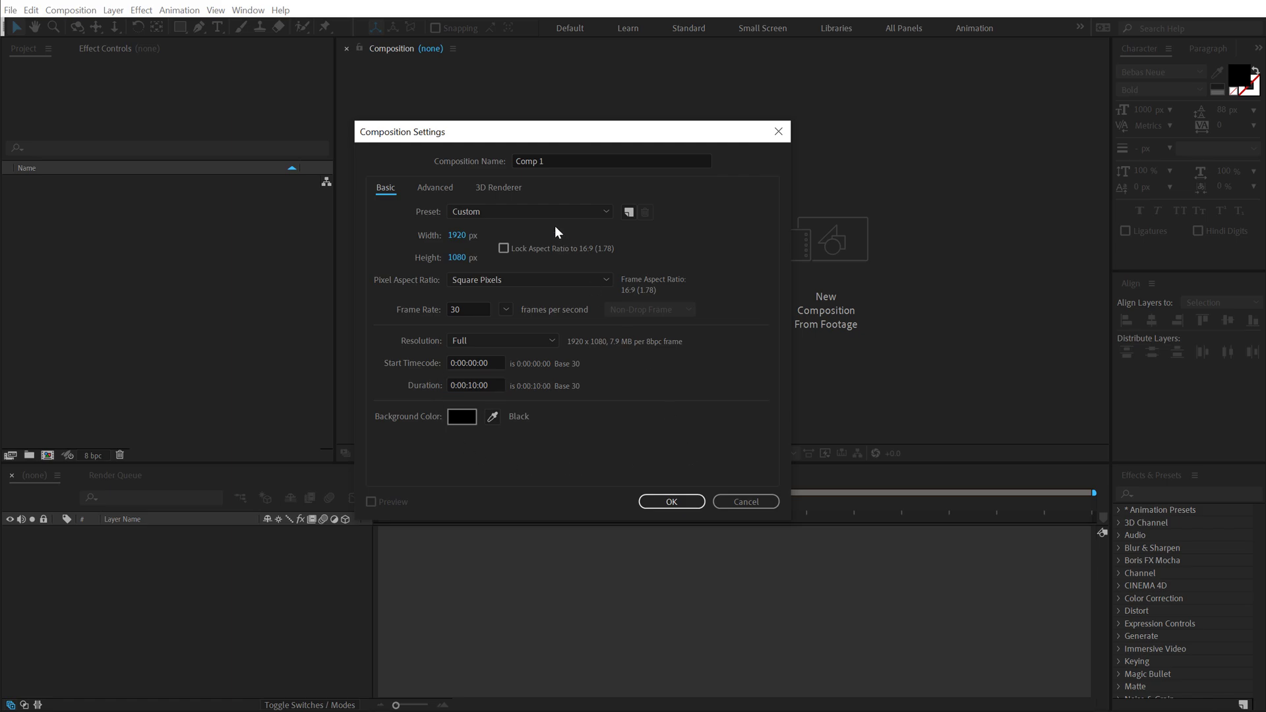
{"action": "left_click", "coordinate": [540, 161]}
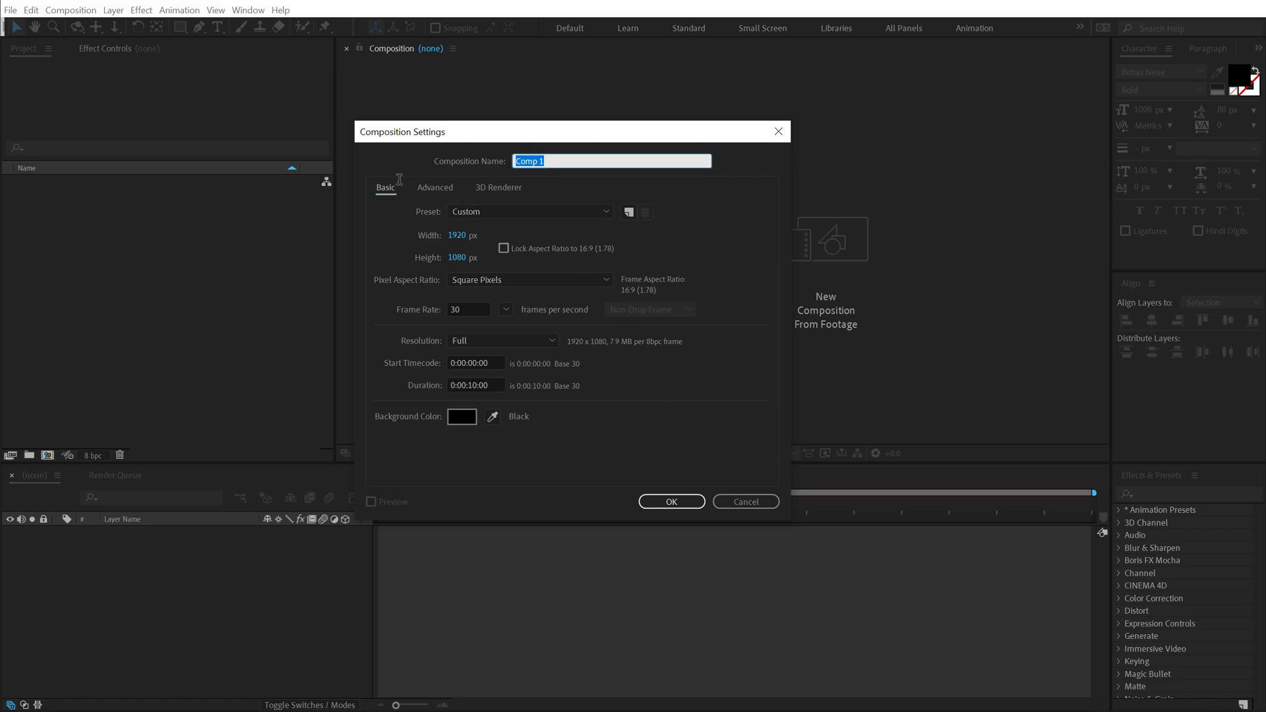
{"action": "type", "text": "Render"}
{"action": "left_click", "coordinate": [681, 502]}
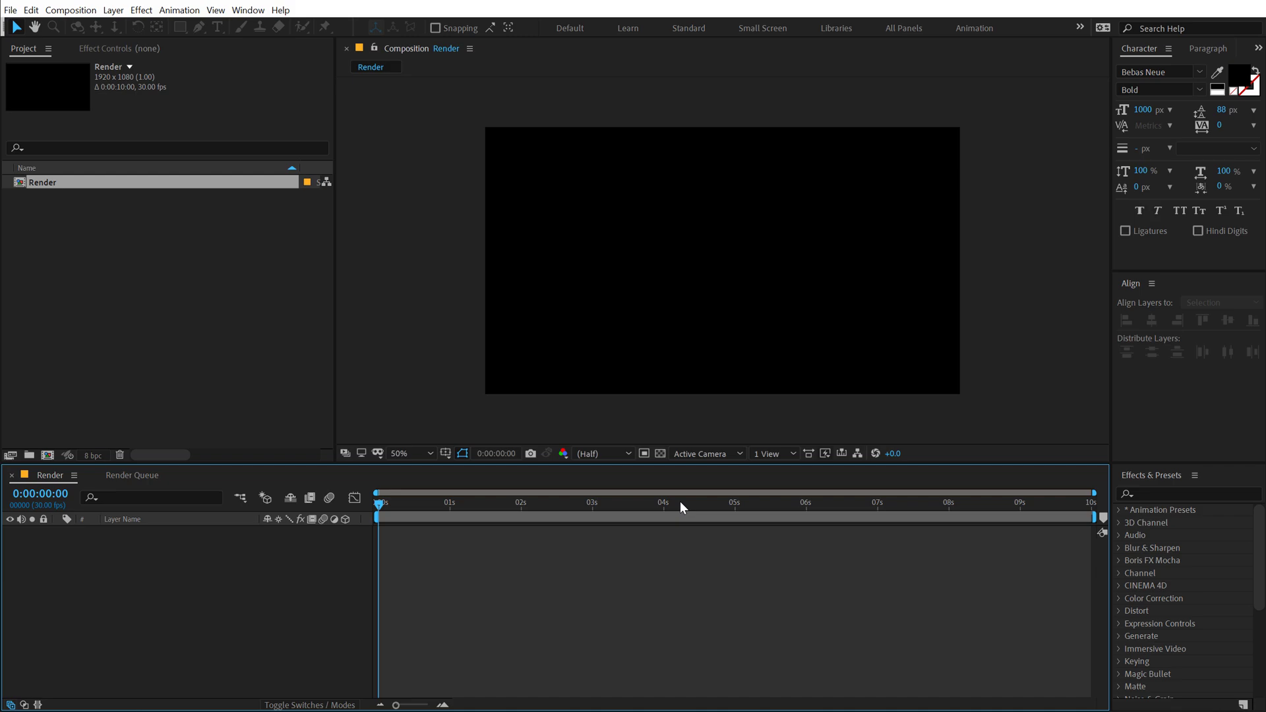
Create a second composition named Map with the same settings.
{"action": "left_click", "coordinate": [141, 406]}
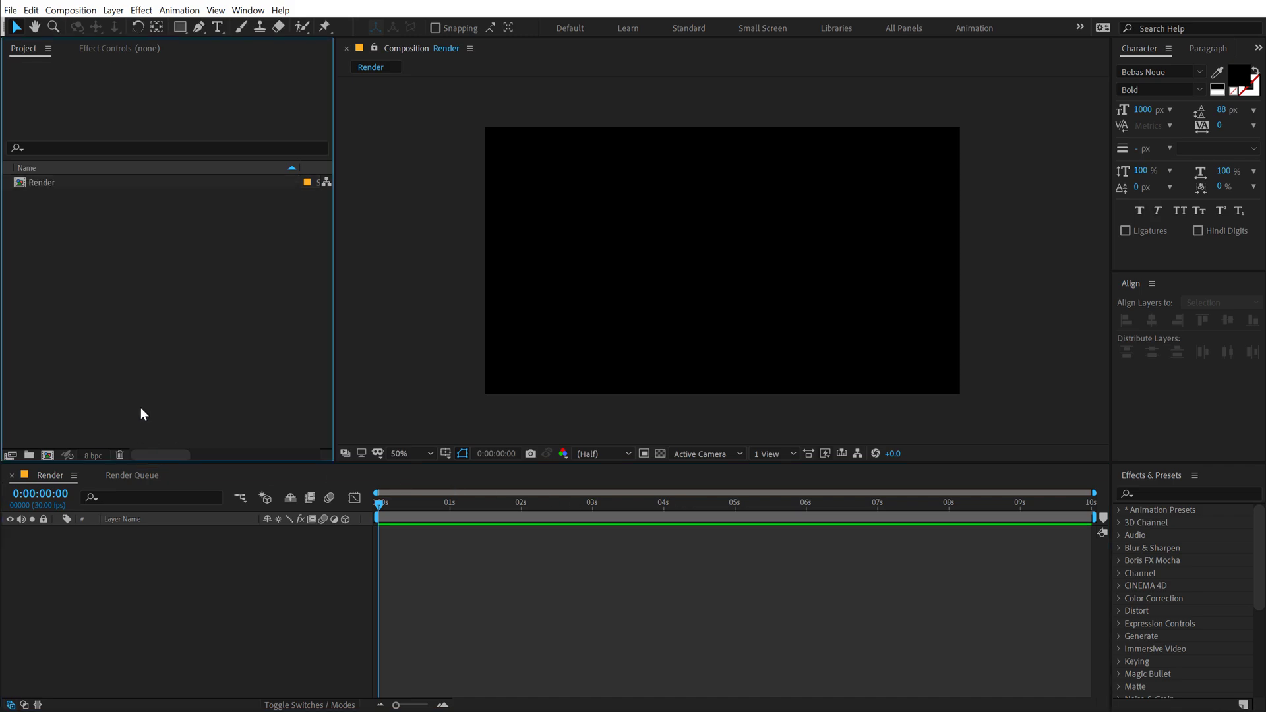
{"action": "left_click", "coordinate": [48, 455]}
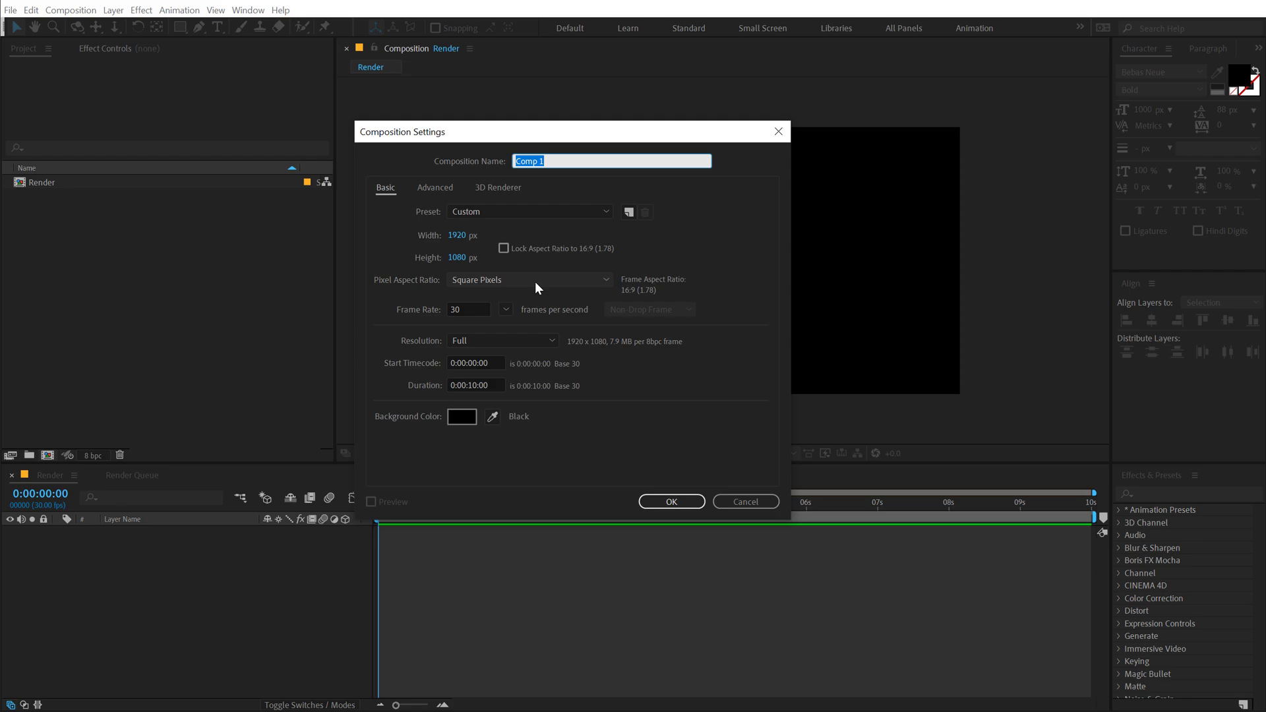
{"action": "type", "text": "Map"}
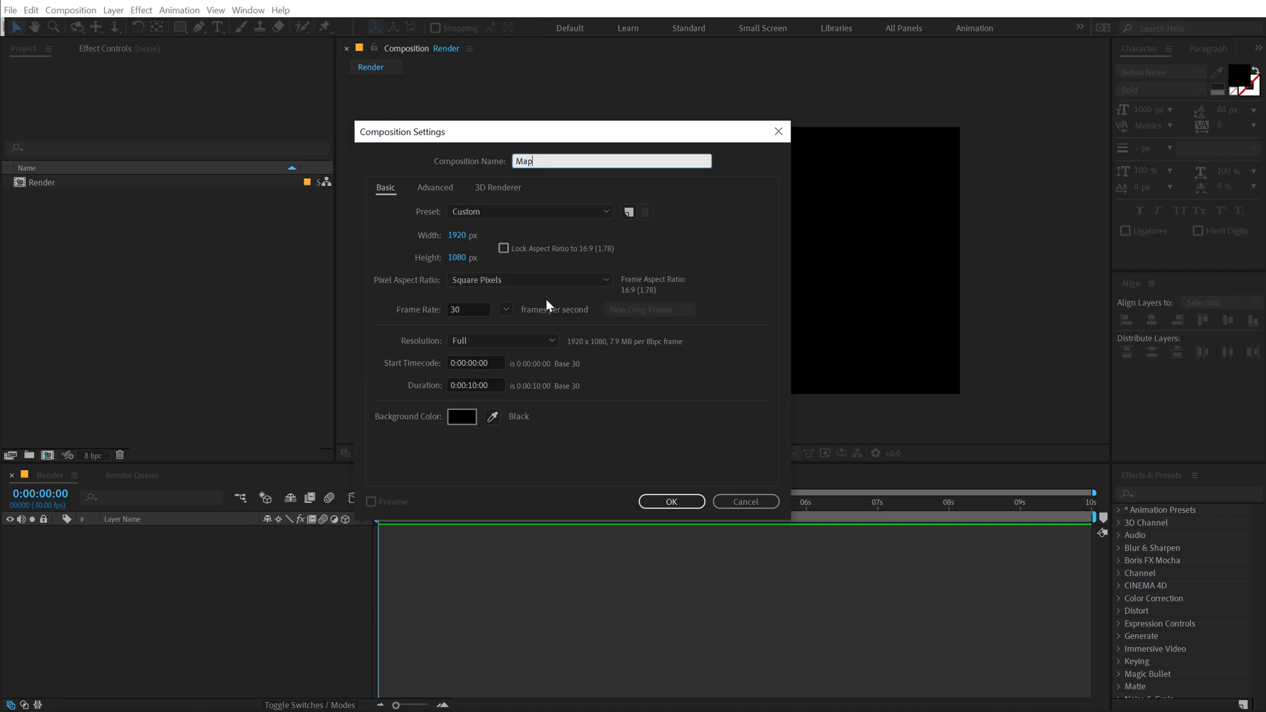
{"action": "left_click", "coordinate": [686, 502]}
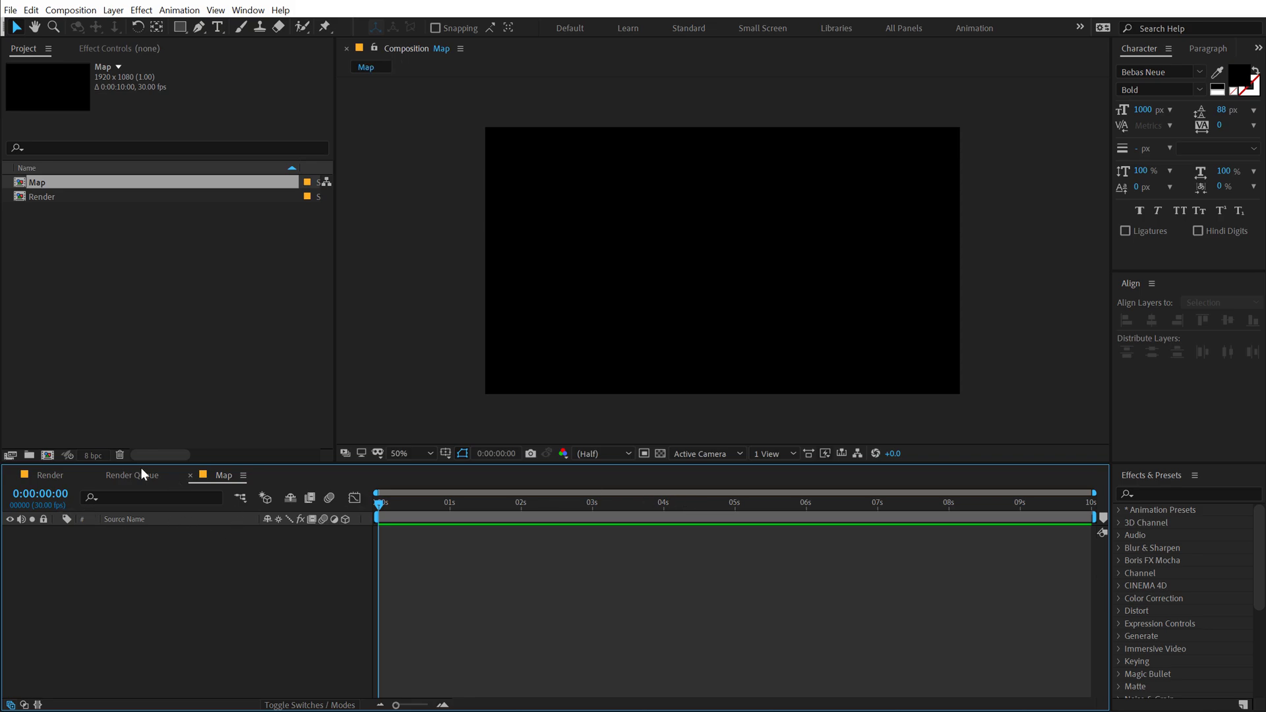
Add a white solid named BG to the Map composition.
{"action": "left_click", "coordinate": [95, 475]}
{"action": "key", "text": "ctrl+y"}
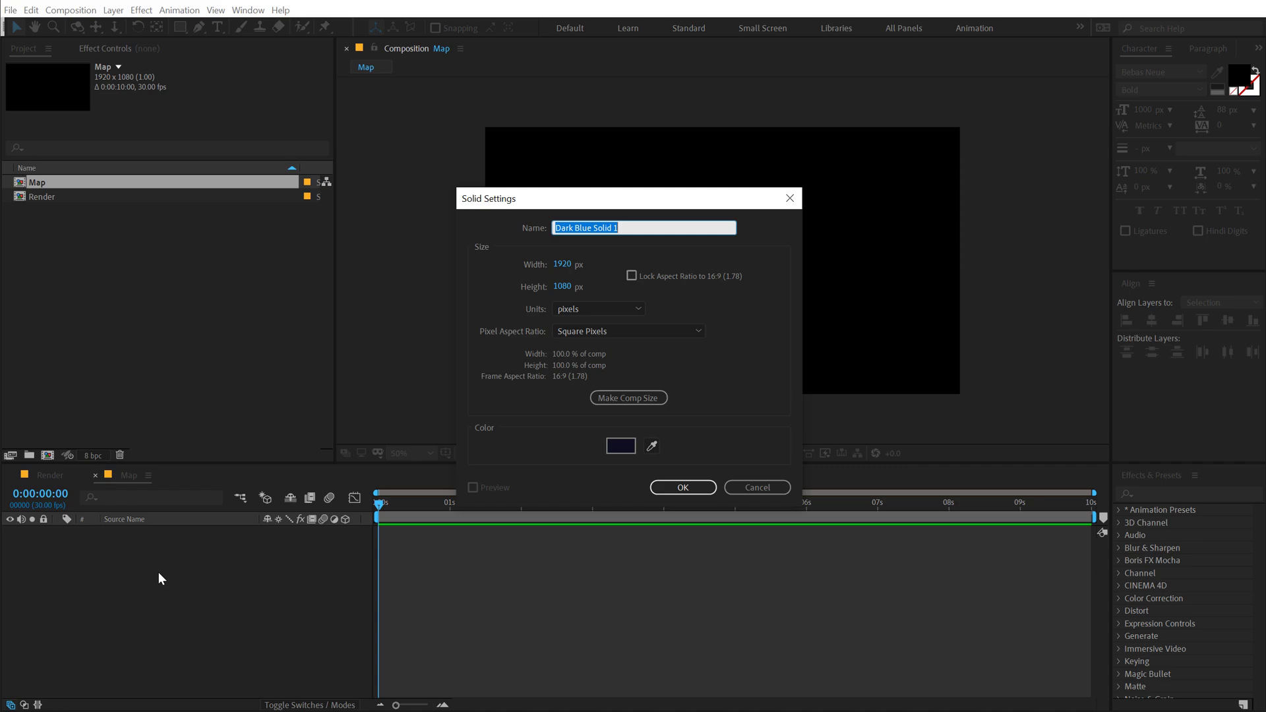
{"action": "type", "text": "BG"}
{"action": "left_click", "coordinate": [622, 448]}
{"action": "left_click", "coordinate": [134, 117]}
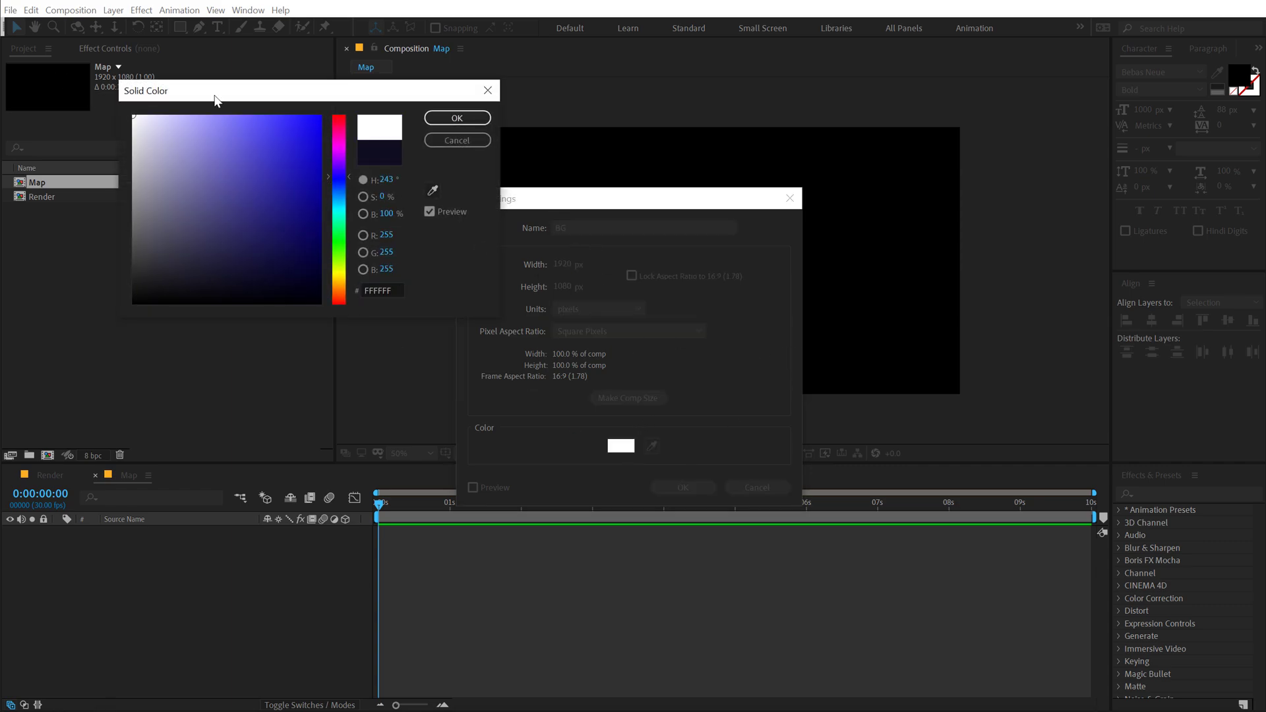
{"action": "left_click", "coordinate": [452, 121]}
{"action": "left_click", "coordinate": [690, 486]}
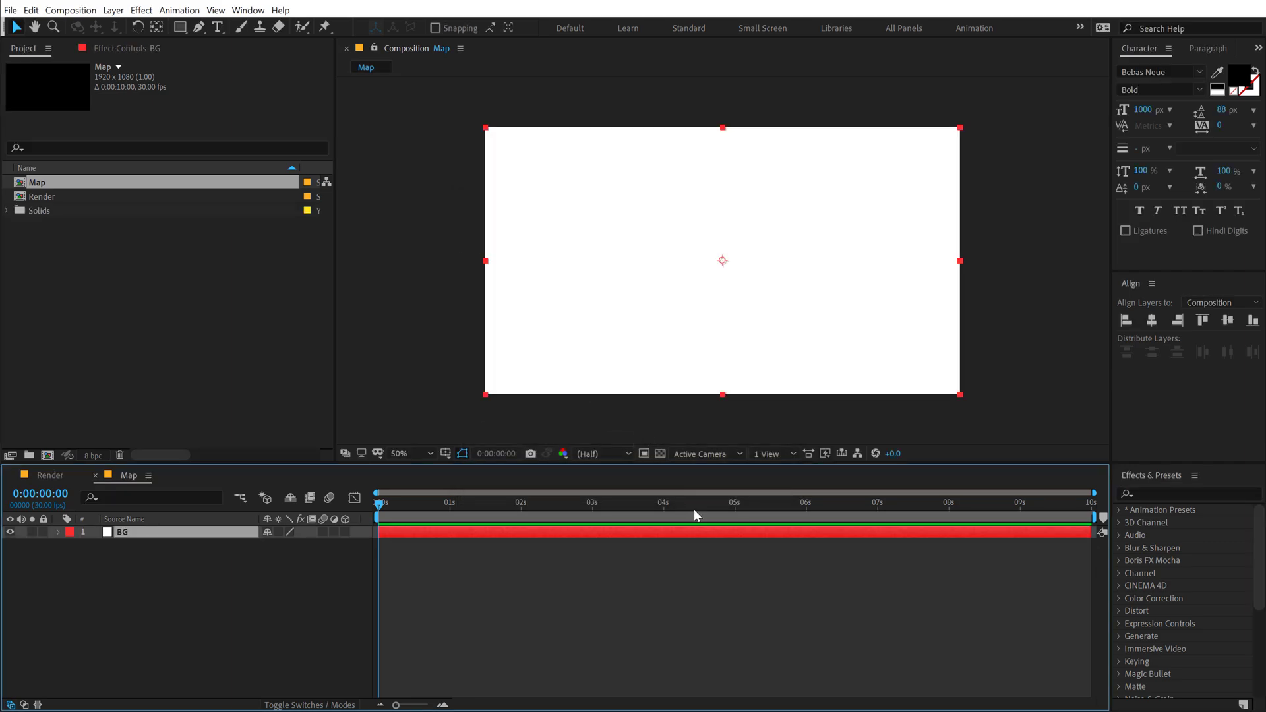
Apply Fractal Noise to BG with Contrast 130.
{"action": "left_click", "coordinate": [1159, 495]}
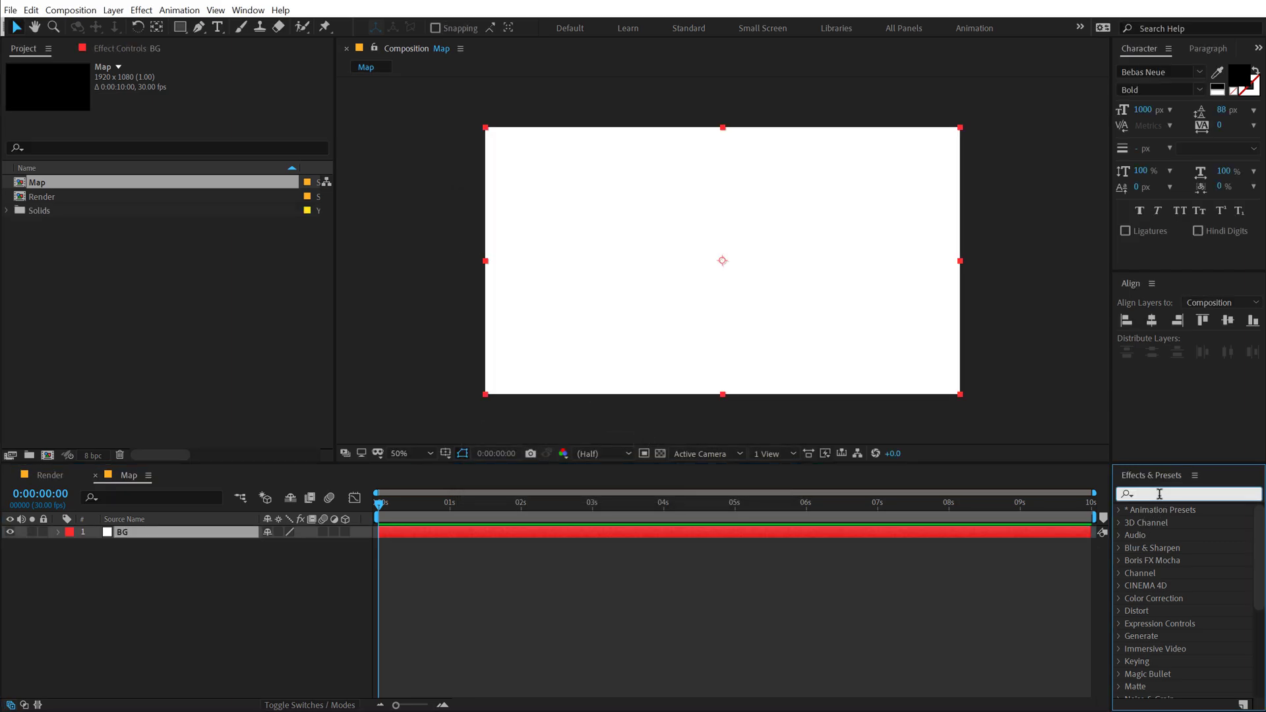
{"action": "type", "text": "fra"}
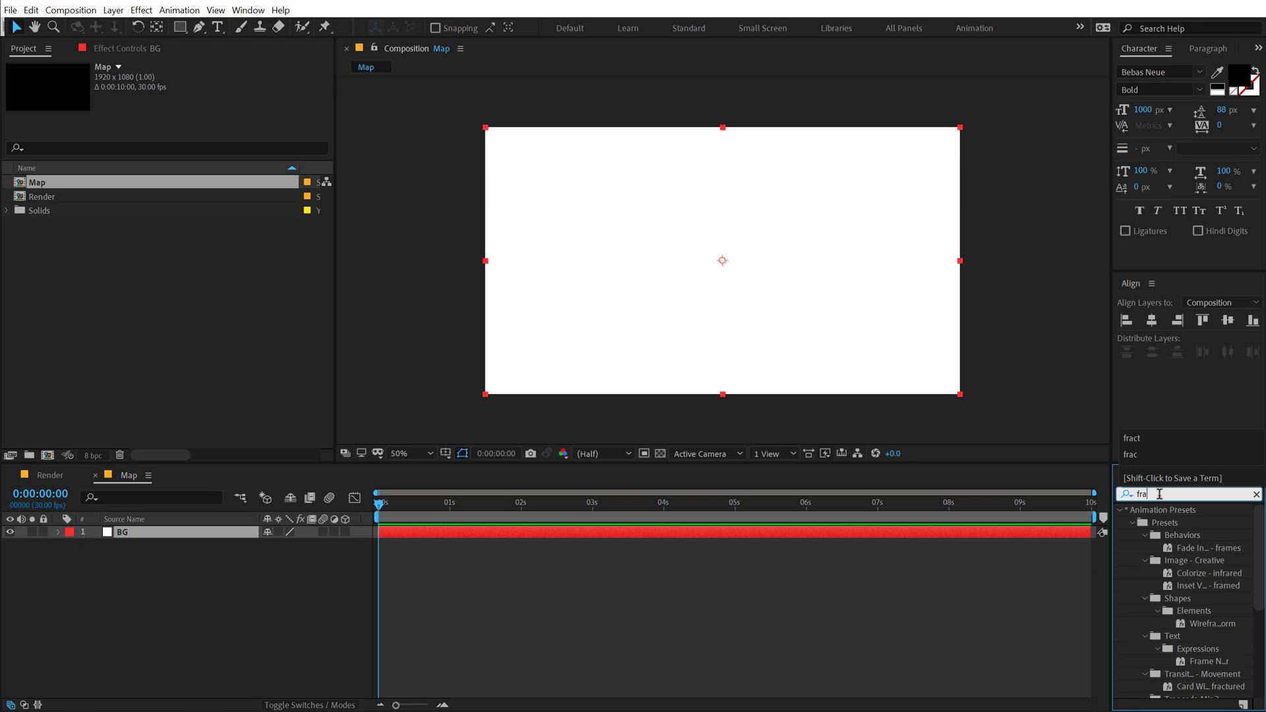
{"action": "type", "text": "c"}
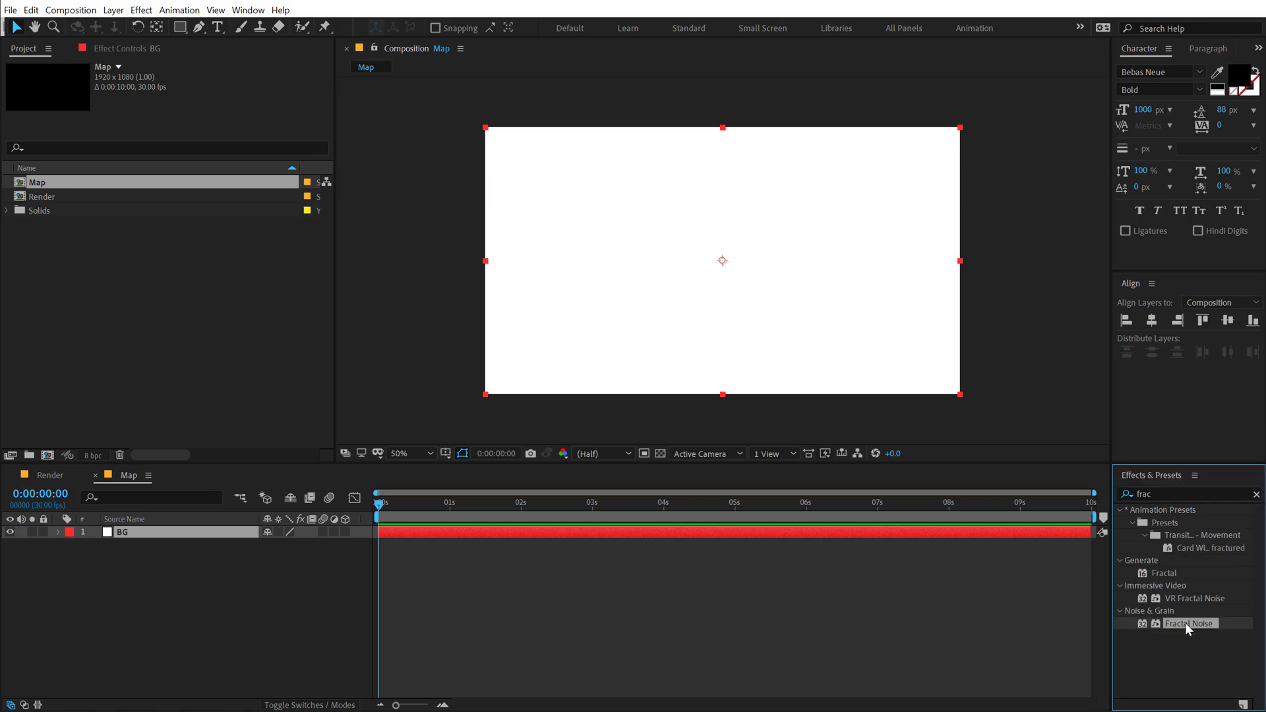
{"action": "double_click", "coordinate": [1186, 624]}
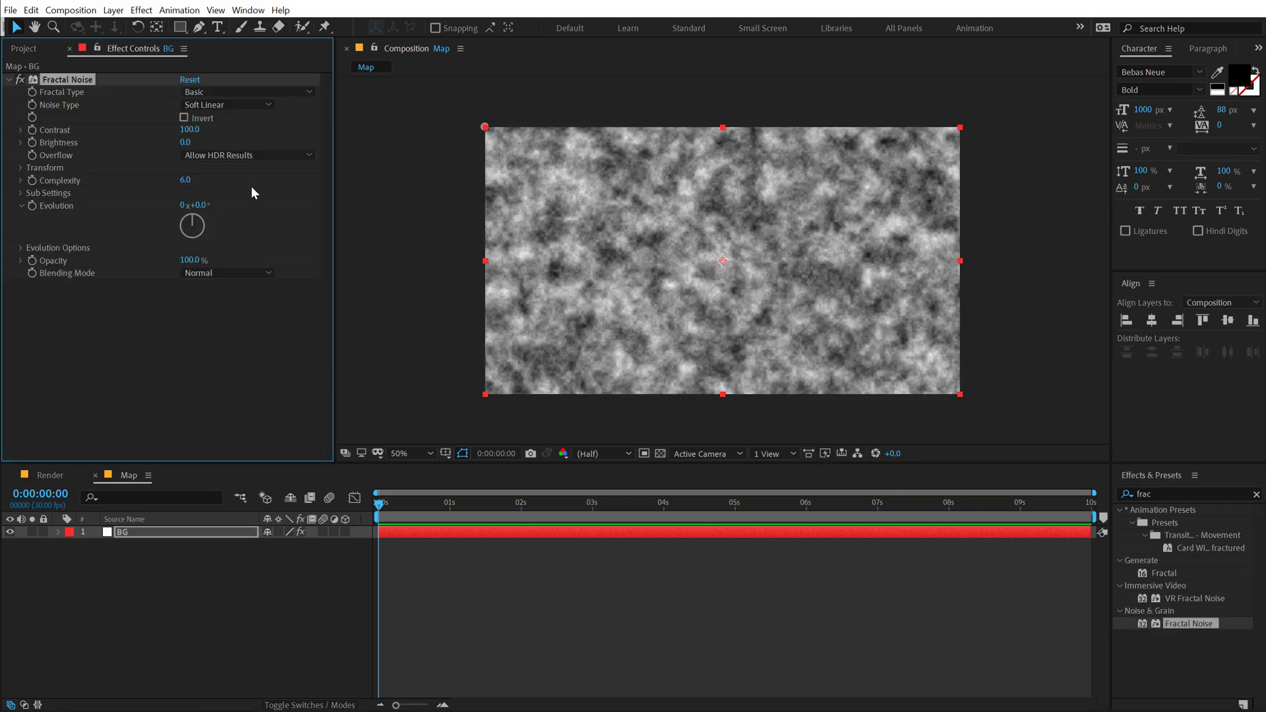
{"action": "left_click", "coordinate": [198, 130]}
{"action": "type", "text": "130"}
{"action": "key", "text": "Return"}
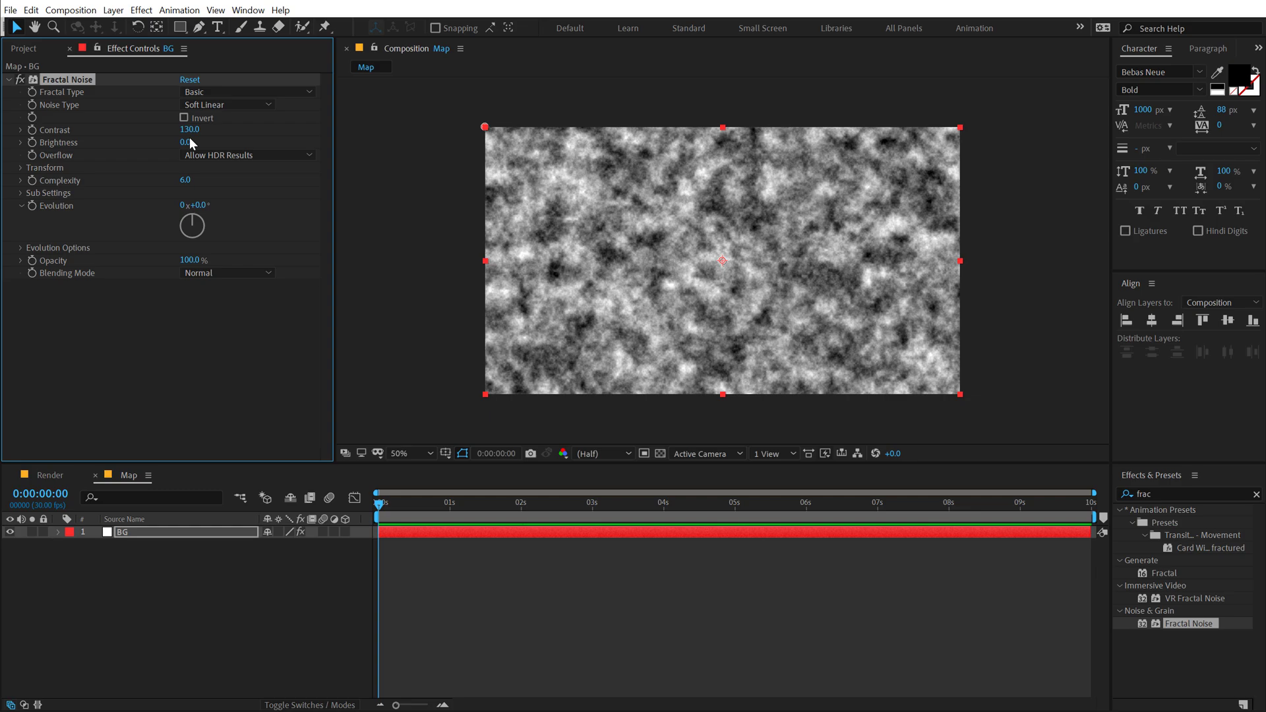
Disable uniform scaling; set noise scale 600 × 20, Complexity 5, Evolution 174°.
{"action": "left_click", "coordinate": [20, 168]}
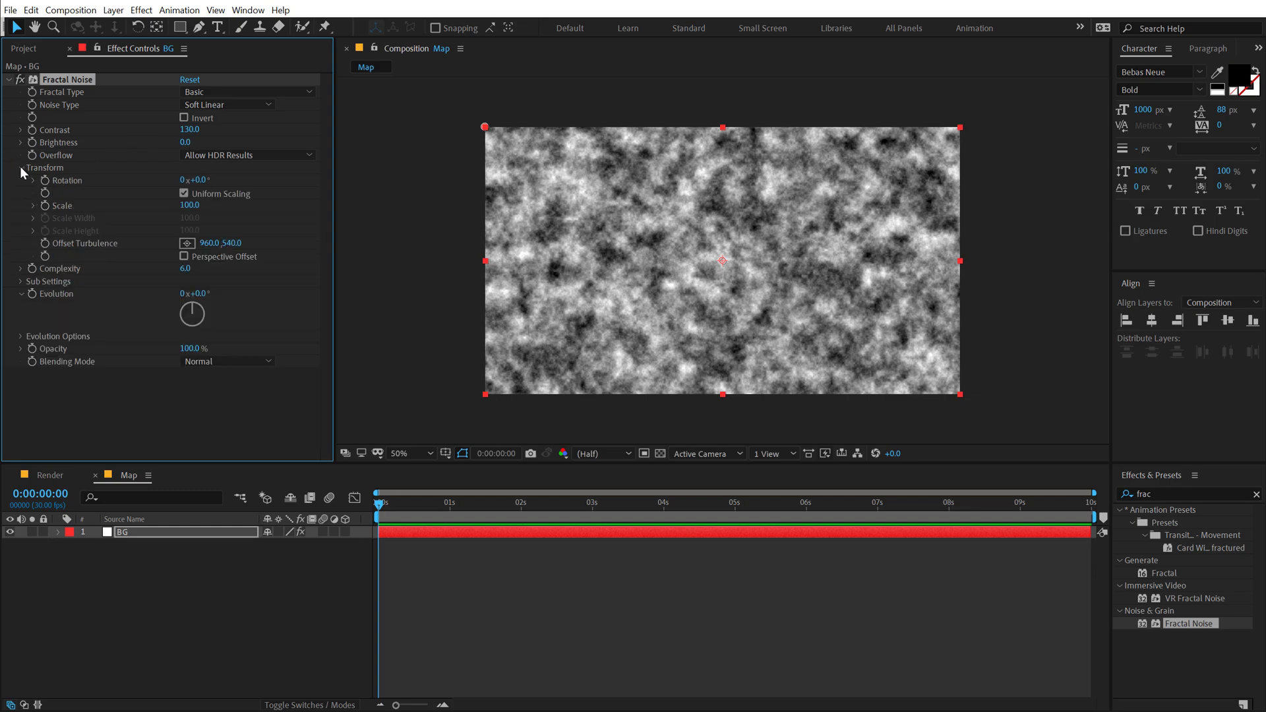
{"action": "left_click", "coordinate": [184, 193]}
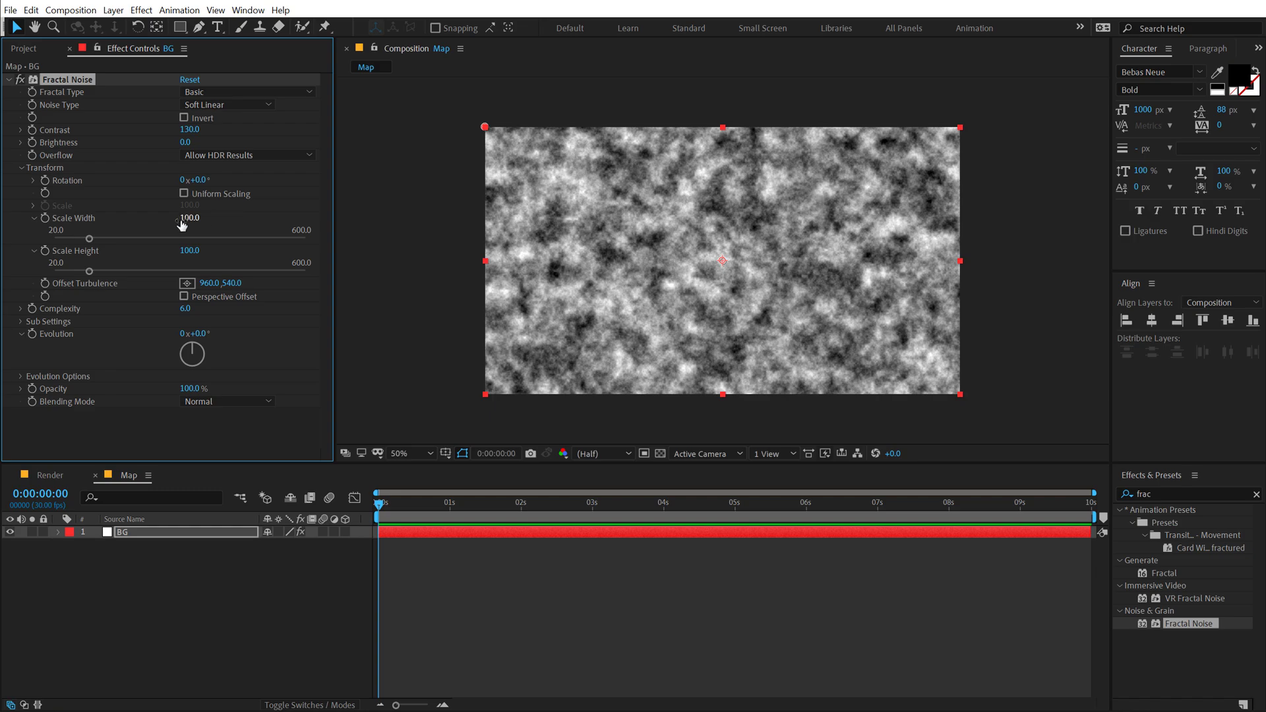
{"action": "left_click_drag", "start_coordinate": [89, 238], "coordinate": [305, 239]}
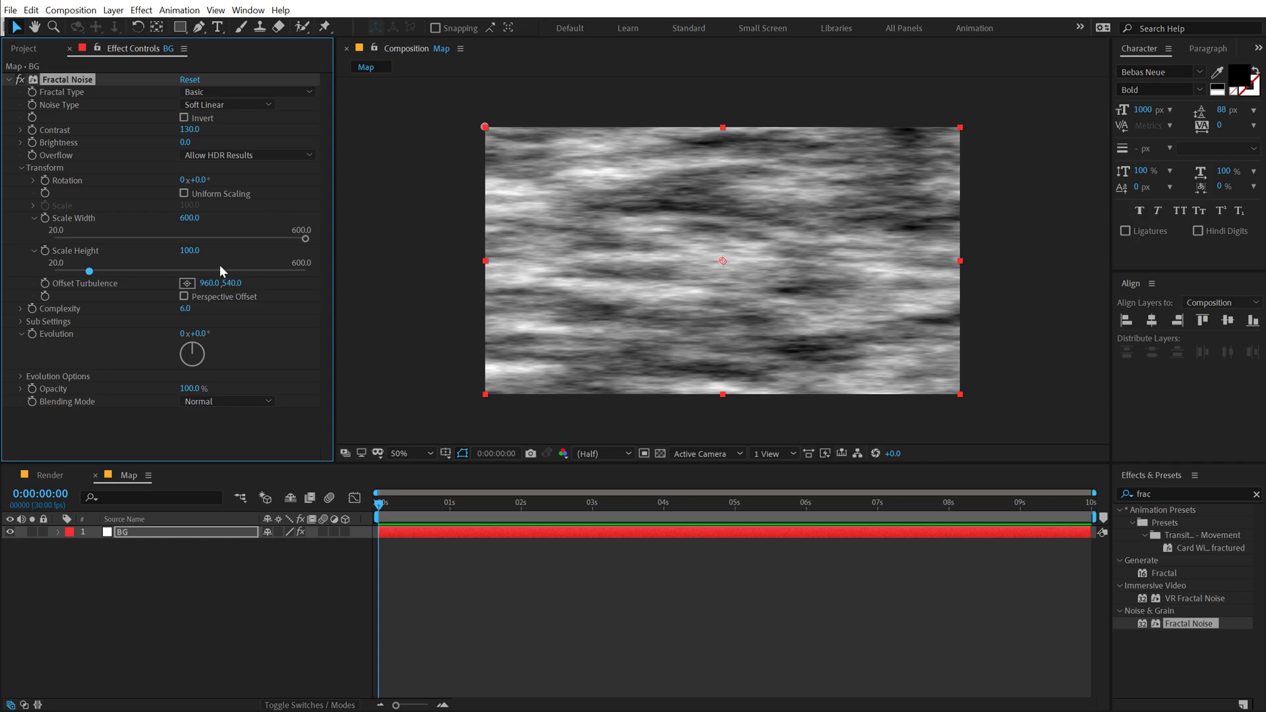
{"action": "left_click", "coordinate": [189, 250]}
{"action": "type", "text": "20"}
{"action": "key", "text": "Return"}
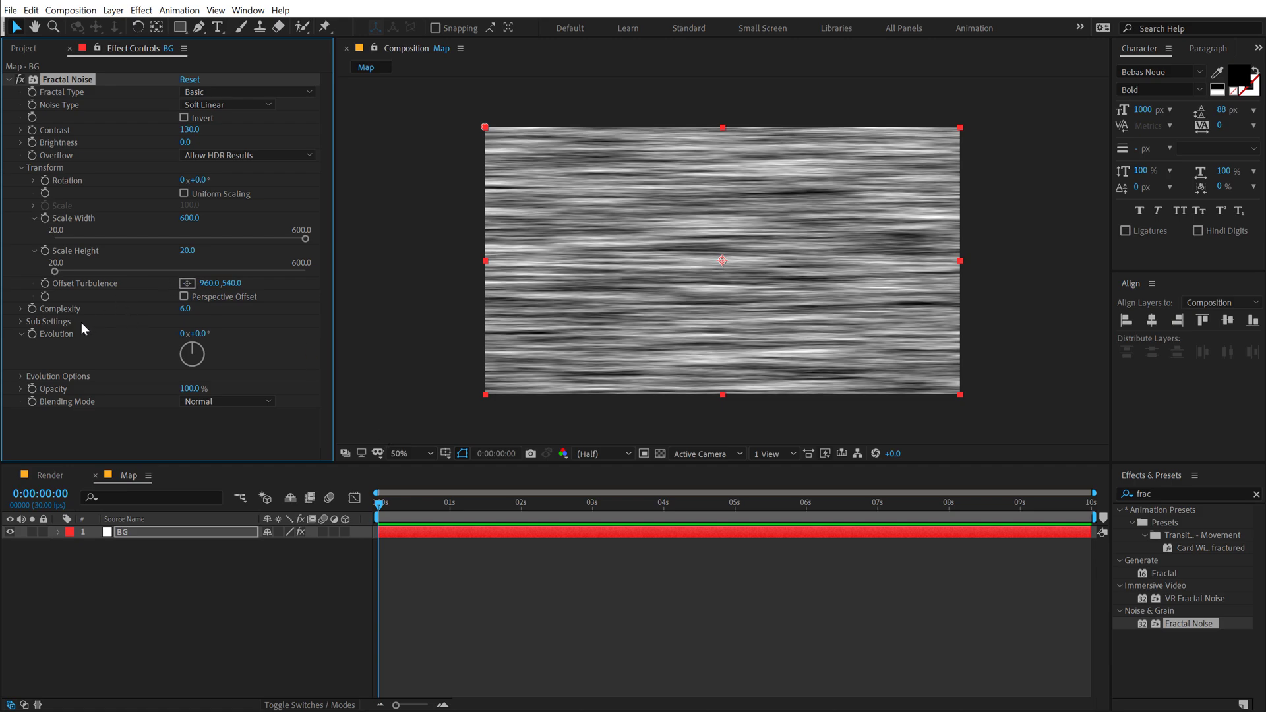
{"action": "left_click", "coordinate": [184, 309]}
{"action": "key", "text": "Return"}
{"action": "left_click_drag", "start_coordinate": [198, 334], "coordinate": [175, 365]}
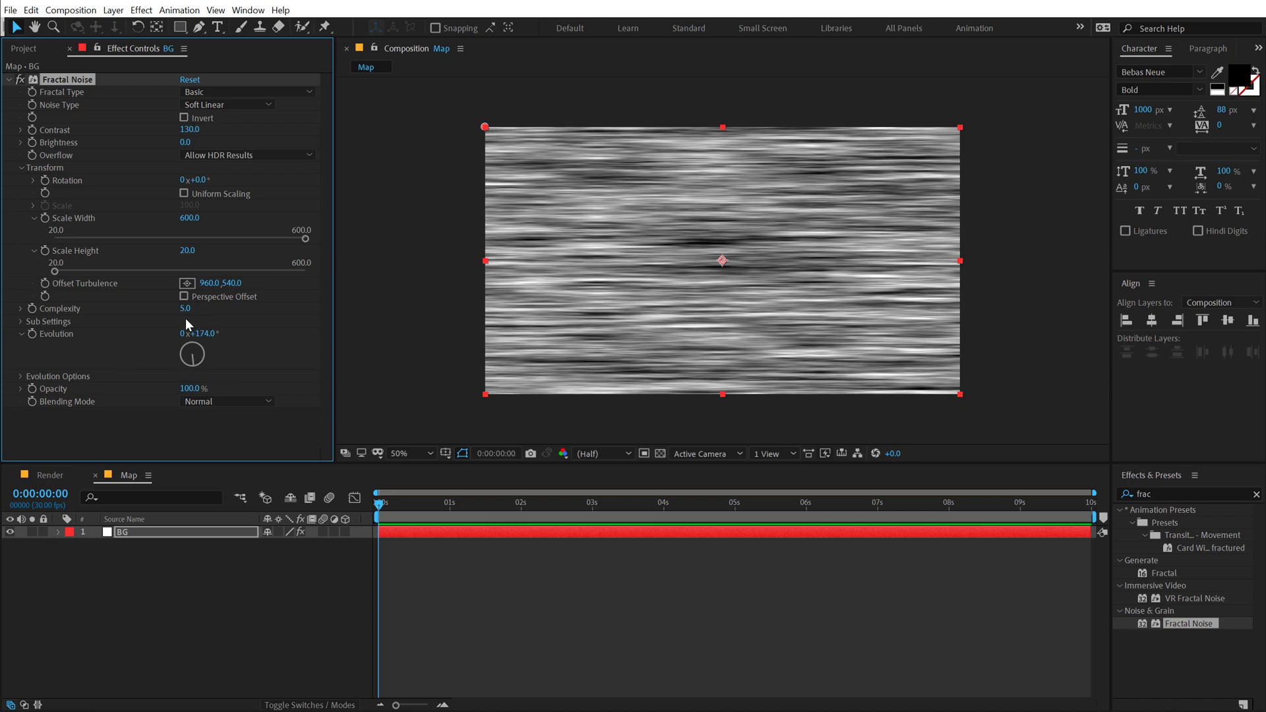
Give the Fractal Noise Evolution the expression time*100 and preview the moving noise.
{"action": "left_click", "coordinate": [31, 335], "text": "alt"}
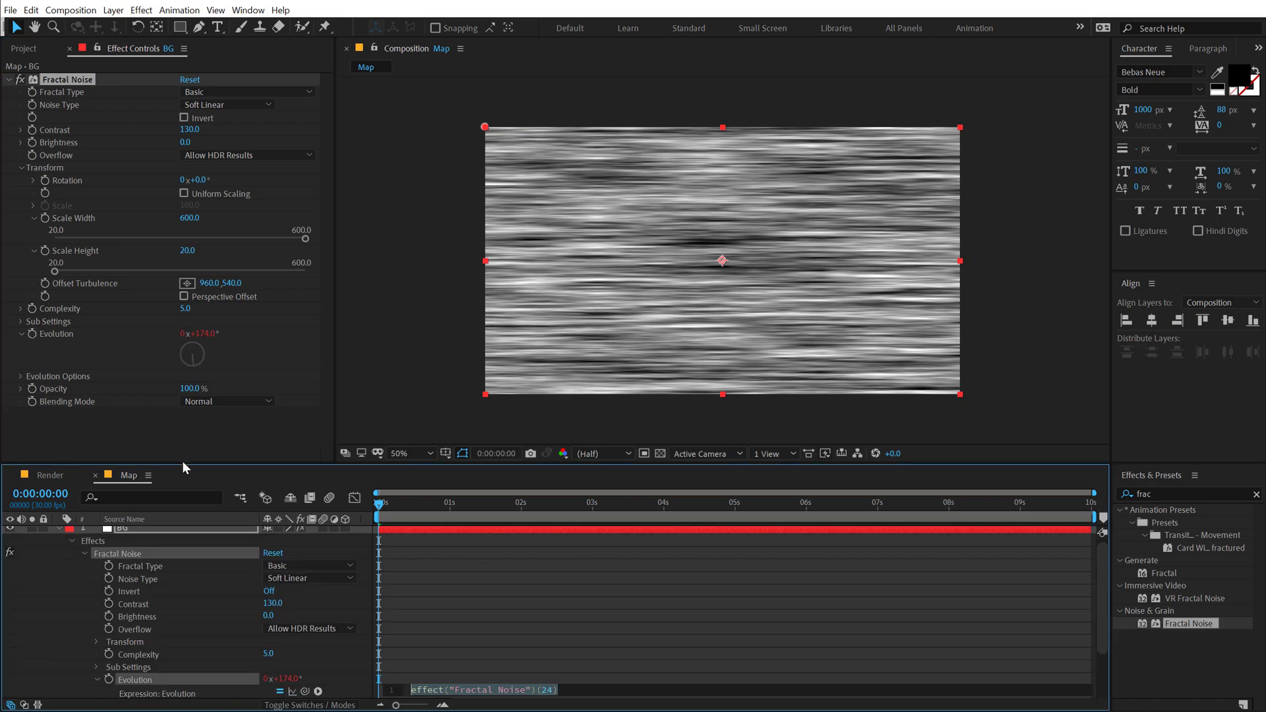
{"action": "left_click_drag", "start_coordinate": [190, 464], "coordinate": [198, 341]}
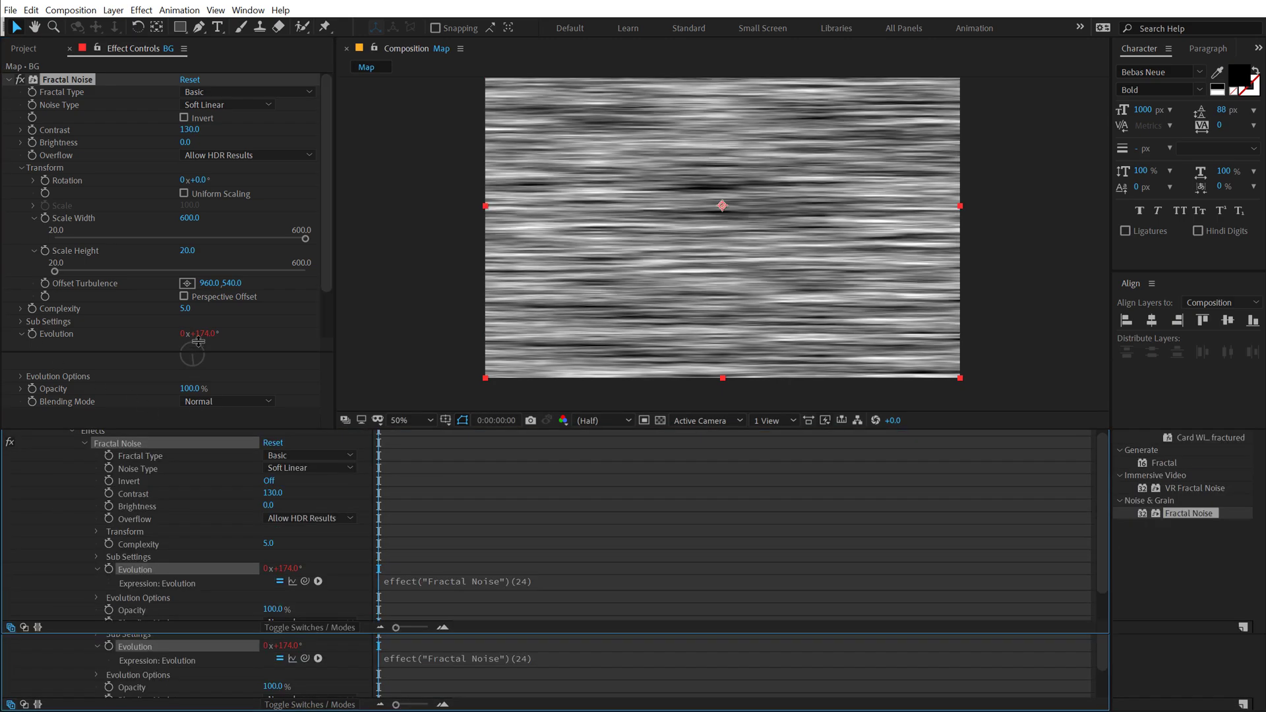
{"action": "left_click", "coordinate": [551, 564]}
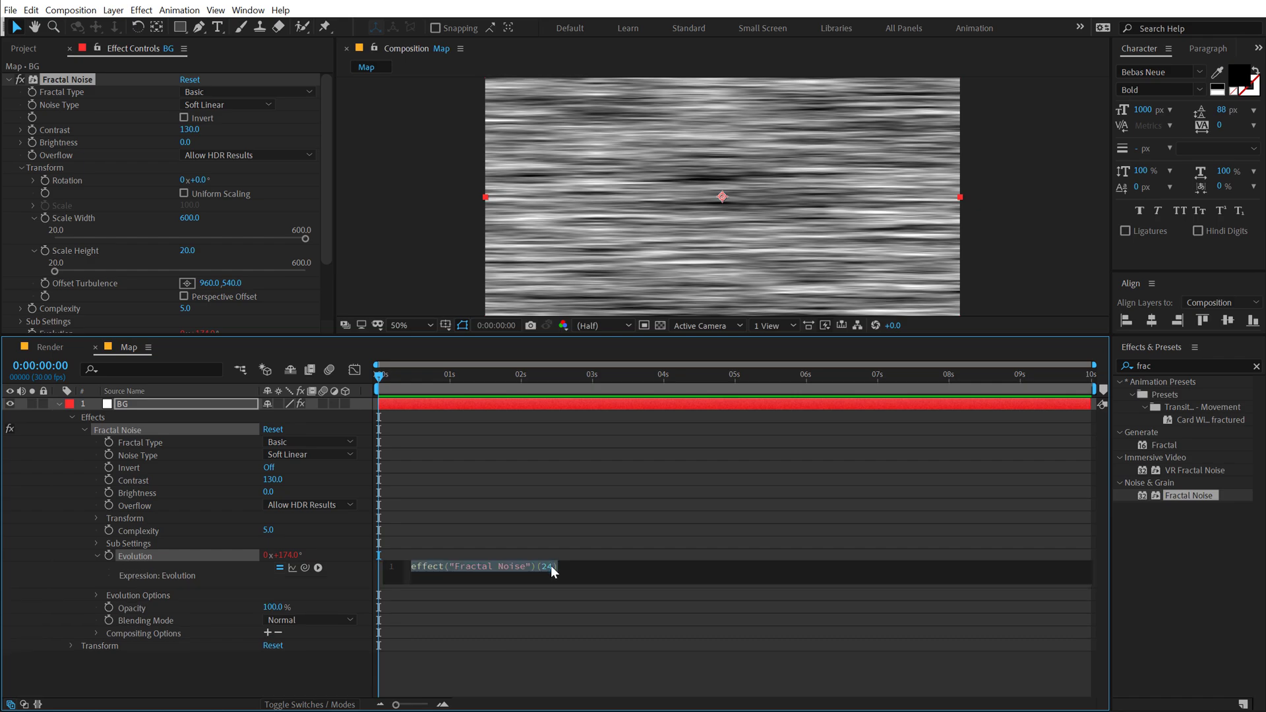
{"action": "key", "text": "BackSpace"}
{"action": "type", "text": "ti"}
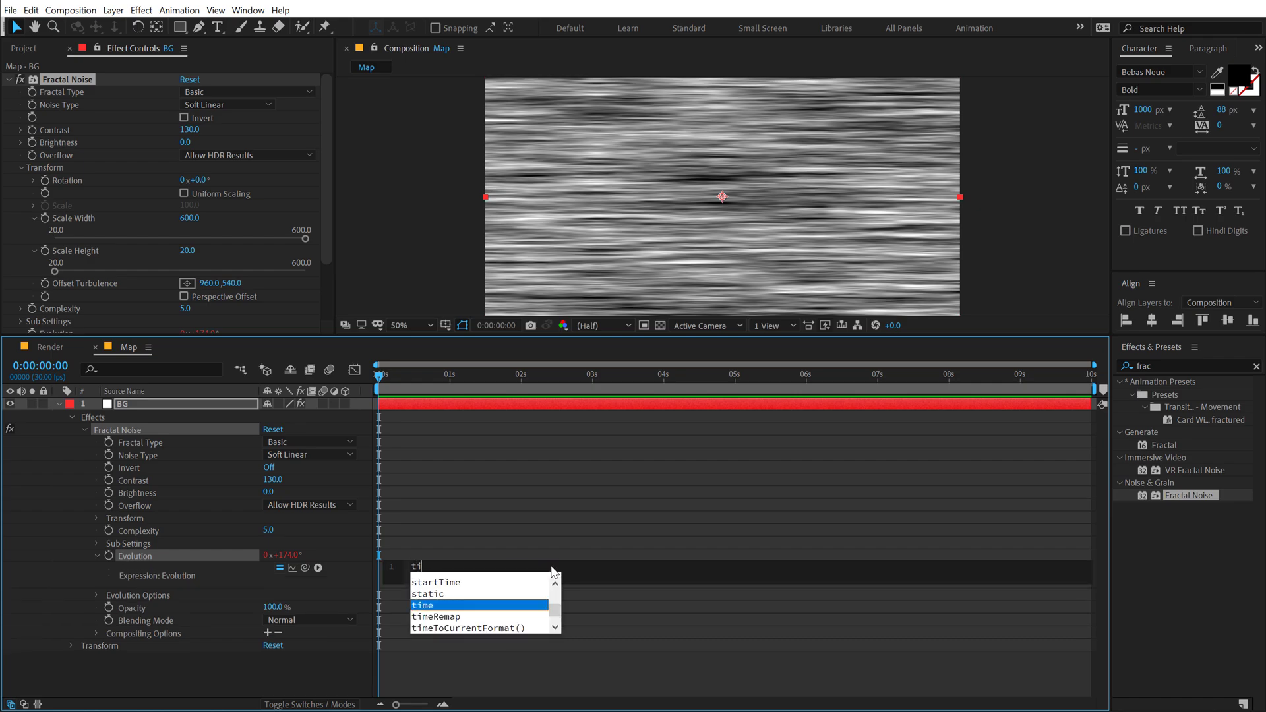
{"action": "type", "text": "me*"}
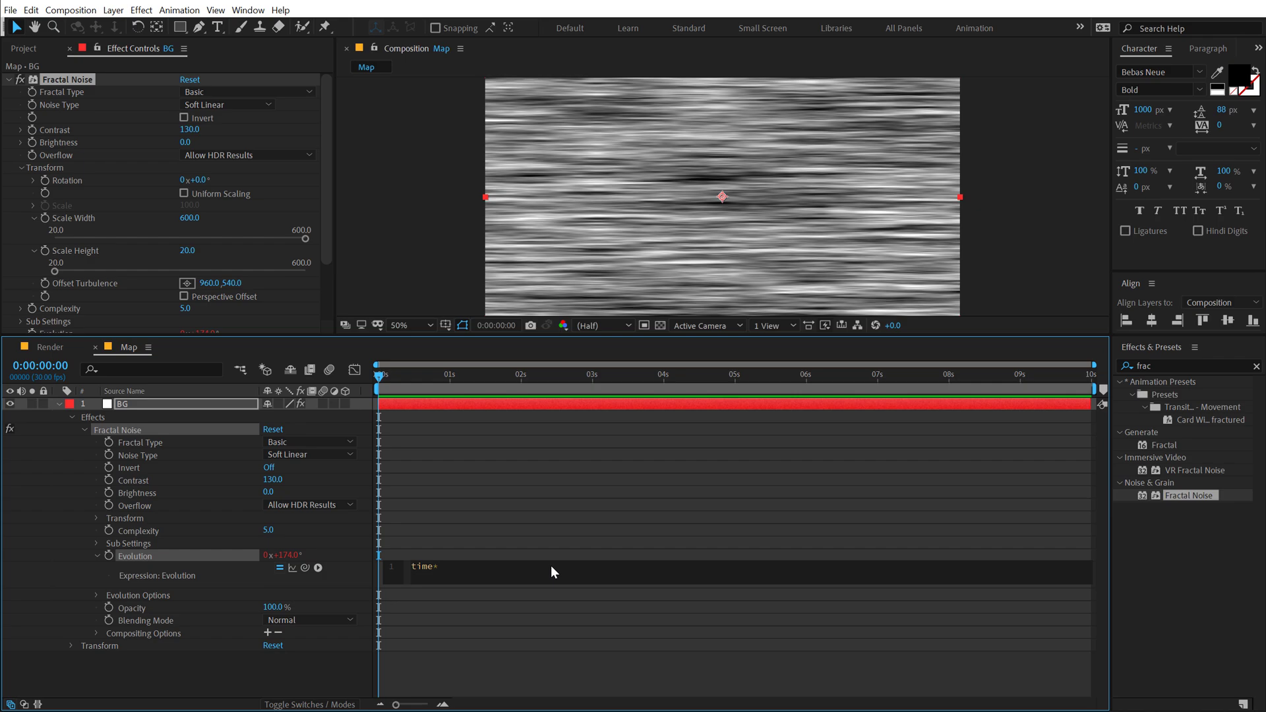
{"action": "type", "text": "100"}
{"action": "left_click", "coordinate": [469, 507]}
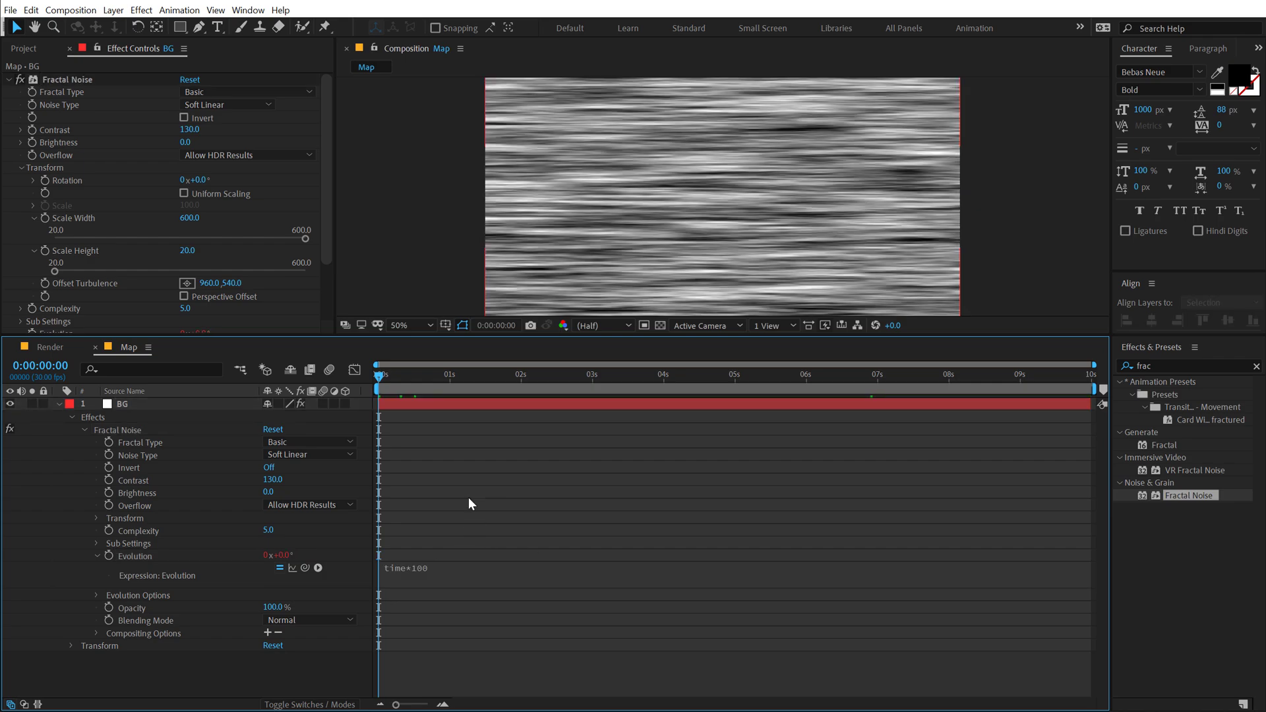
{"action": "key", "text": "space"}
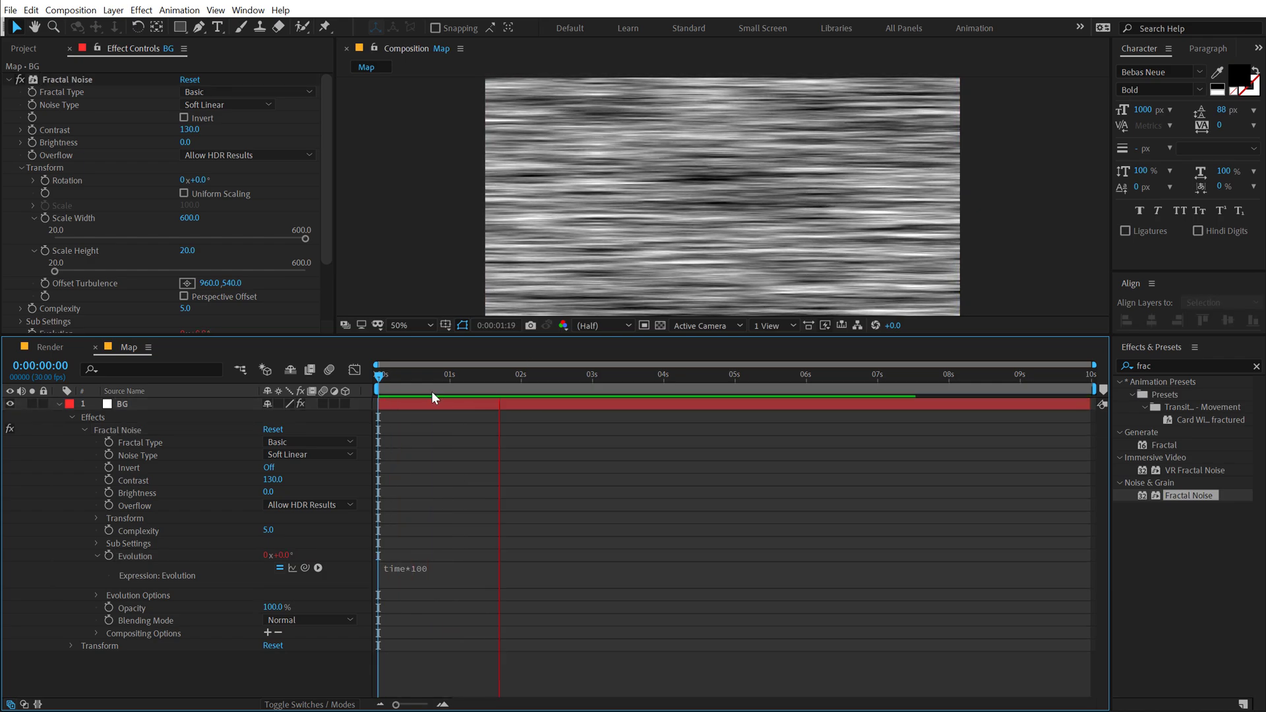
{"action": "left_click_drag", "start_coordinate": [399, 382], "coordinate": [723, 432]}
{"action": "left_click", "coordinate": [59, 407]}
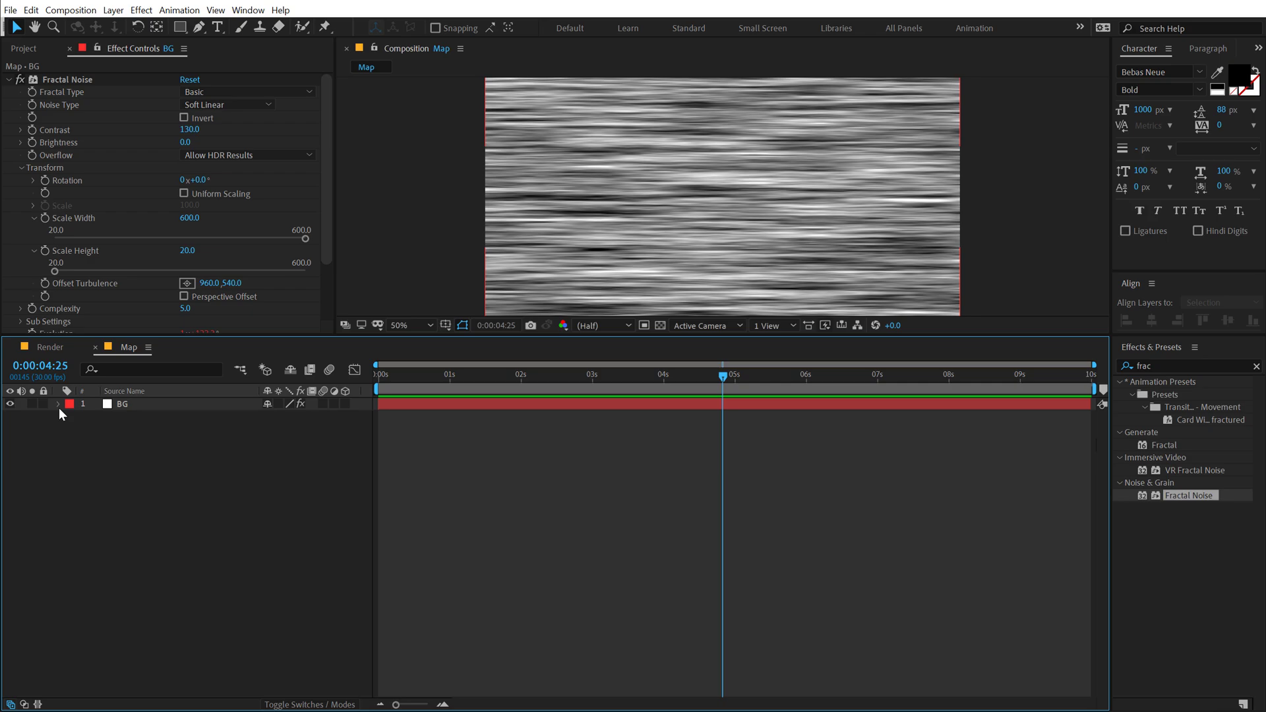
Open the Render composition and add a text layer reading YOU.
{"action": "left_click", "coordinate": [19, 48]}
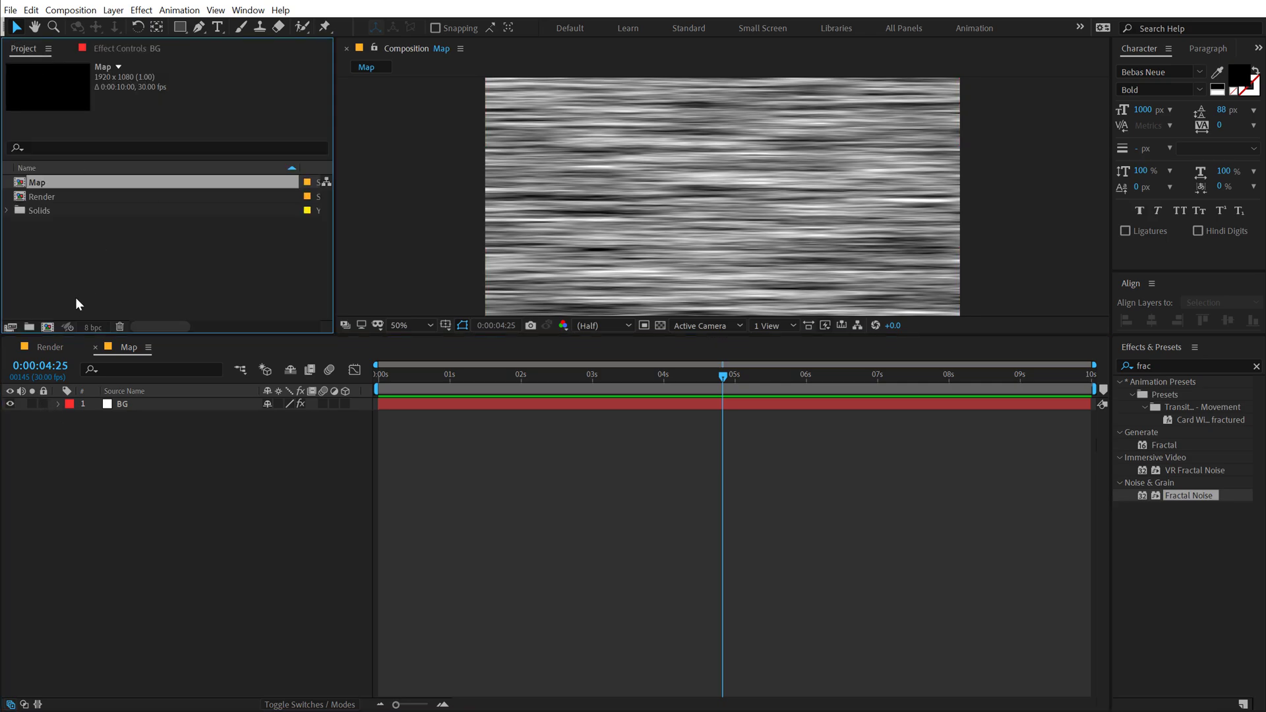
{"action": "left_click", "coordinate": [58, 353]}
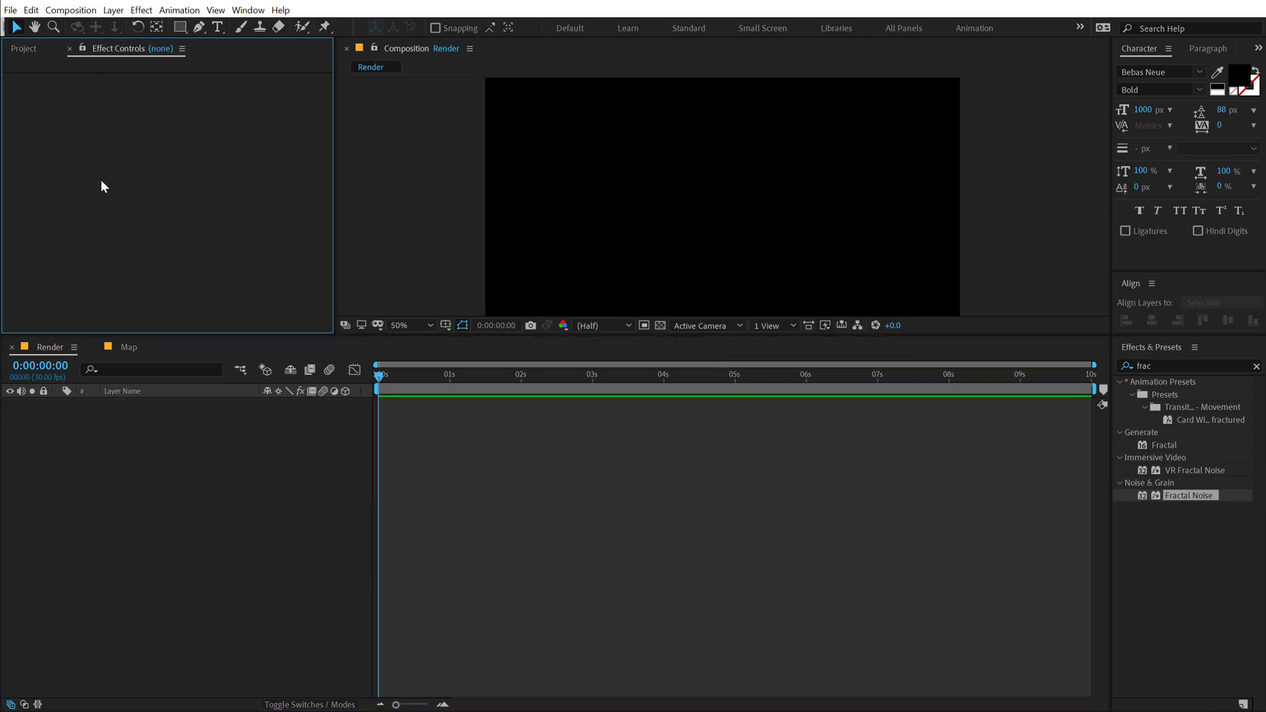
{"action": "left_click", "coordinate": [218, 26]}
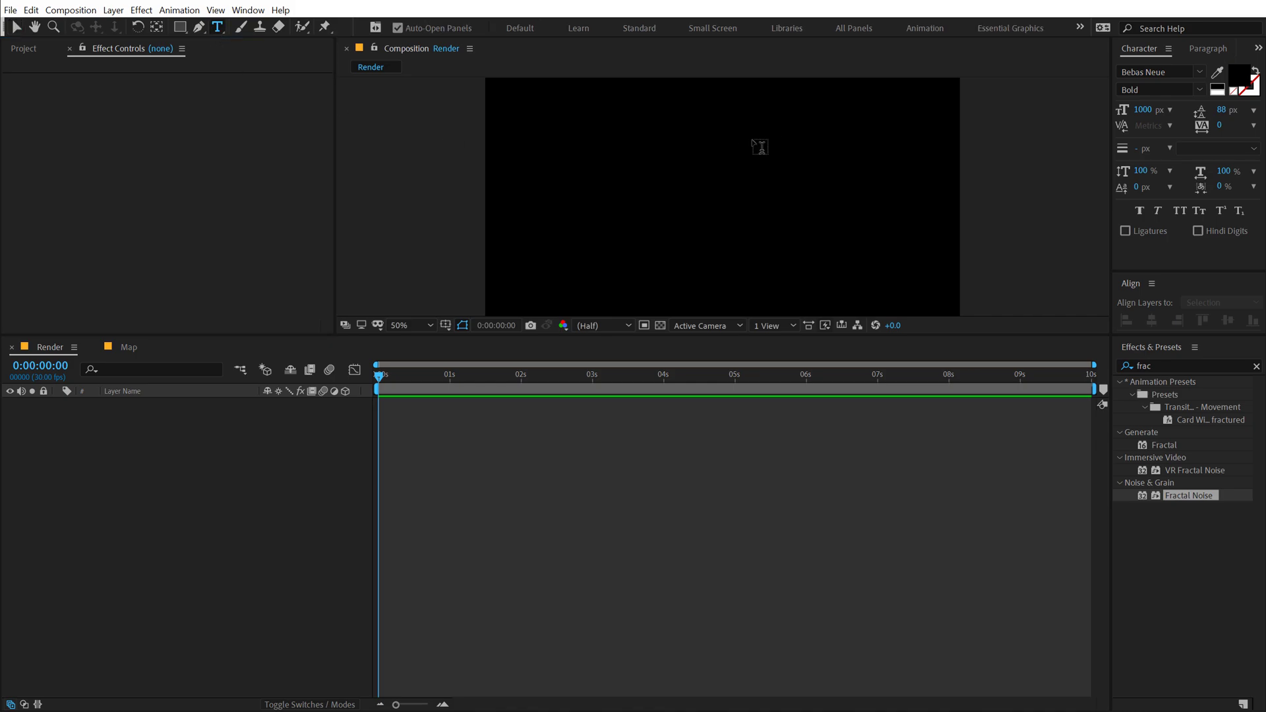
{"action": "left_click", "coordinate": [591, 190]}
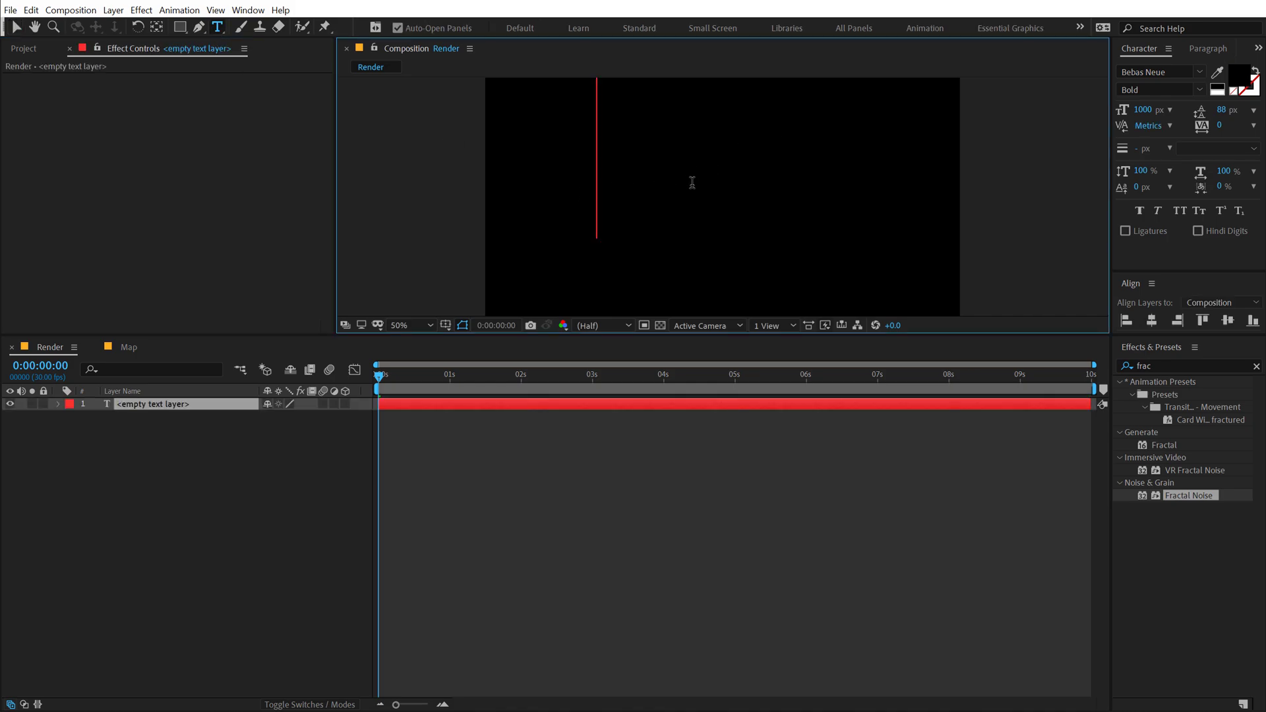
{"action": "type", "text": "YOU"}
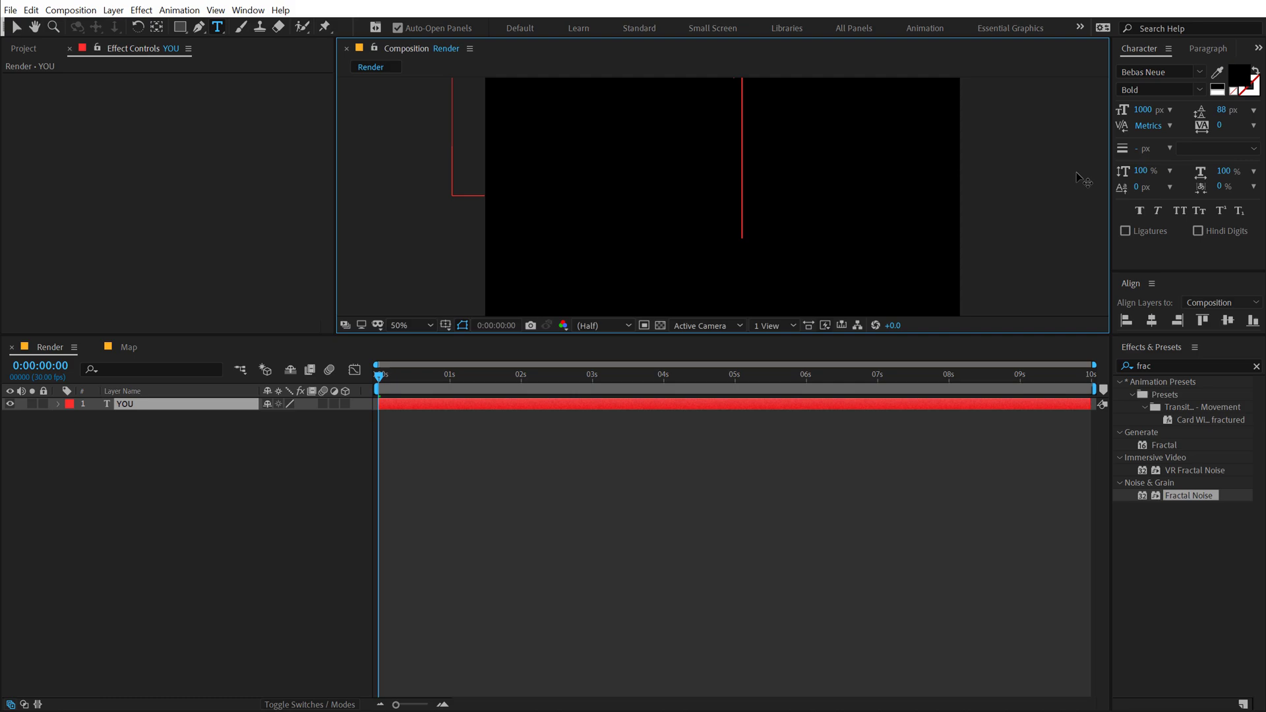
{"action": "key", "text": "Escape"}
{"action": "key", "text": "v"}
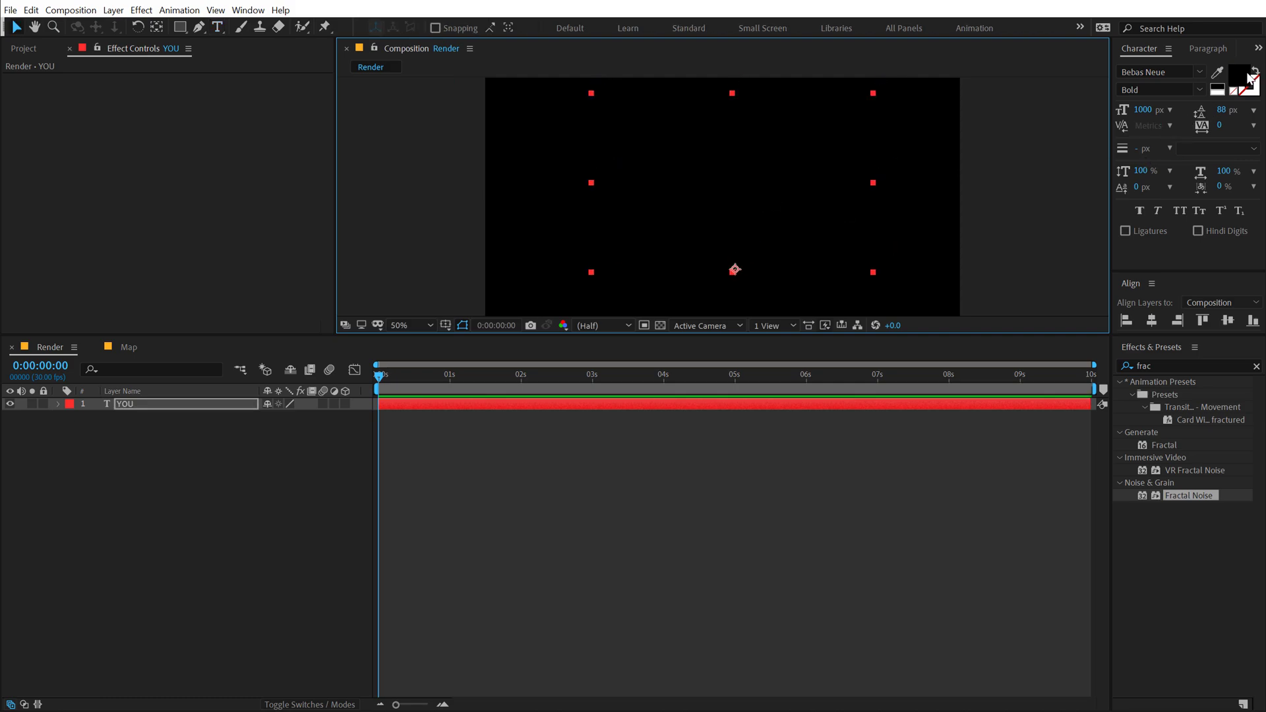
Make YOU white, centre it in frame, and set its font size to 800 px.
{"action": "left_click", "coordinate": [1238, 76]}
{"action": "left_click_drag", "start_coordinate": [208, 197], "coordinate": [134, 117]}
{"action": "left_click", "coordinate": [435, 119]}
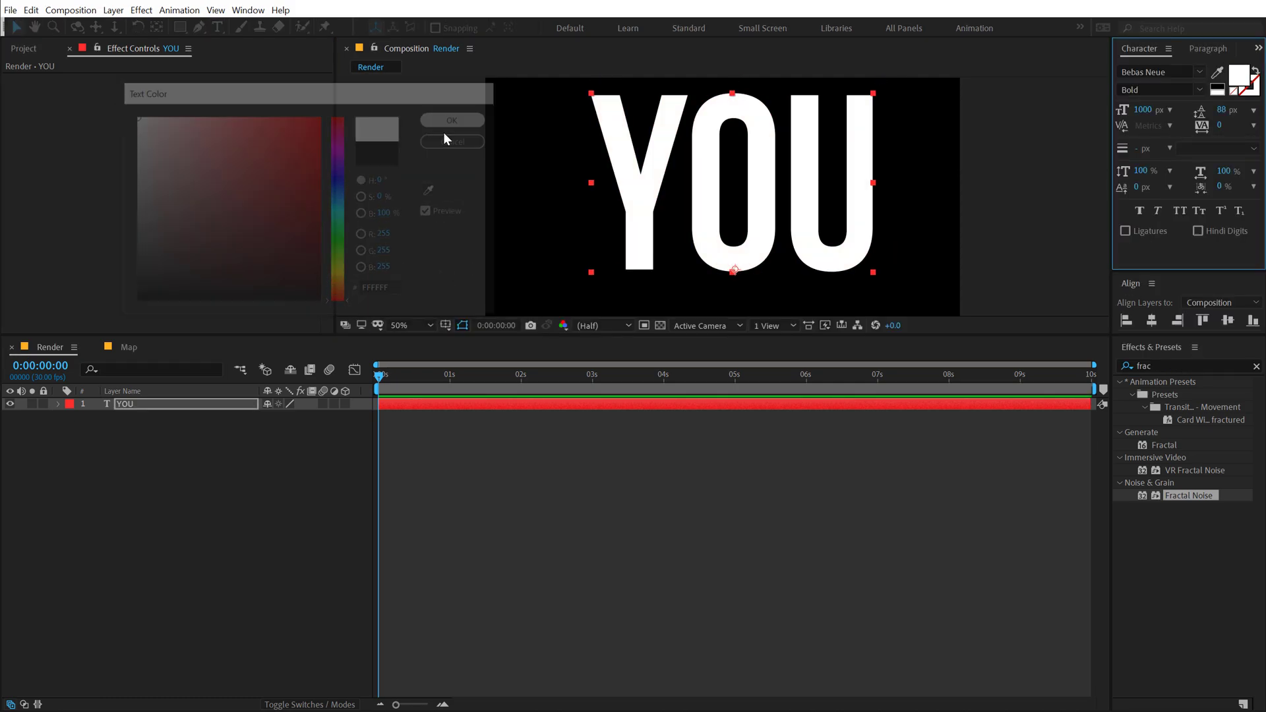
{"action": "left_click", "coordinate": [1151, 322]}
{"action": "left_click", "coordinate": [1228, 322]}
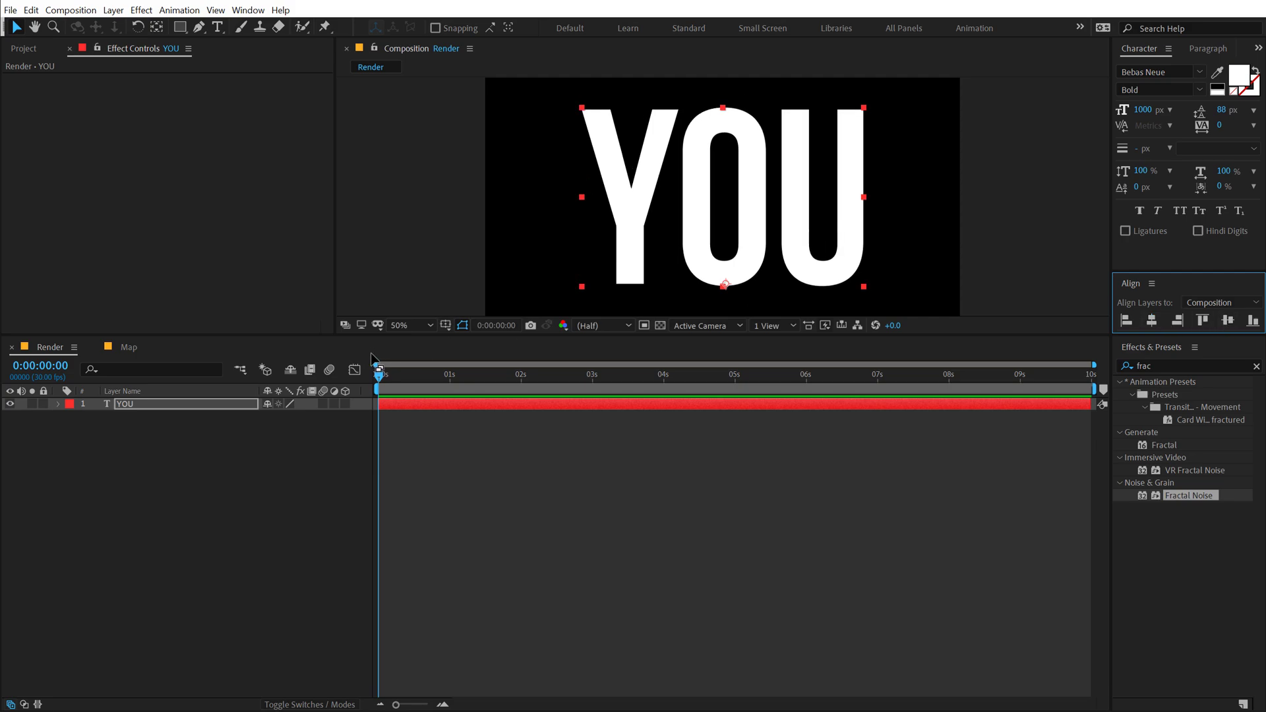
{"action": "left_click_drag", "start_coordinate": [369, 337], "coordinate": [368, 470]}
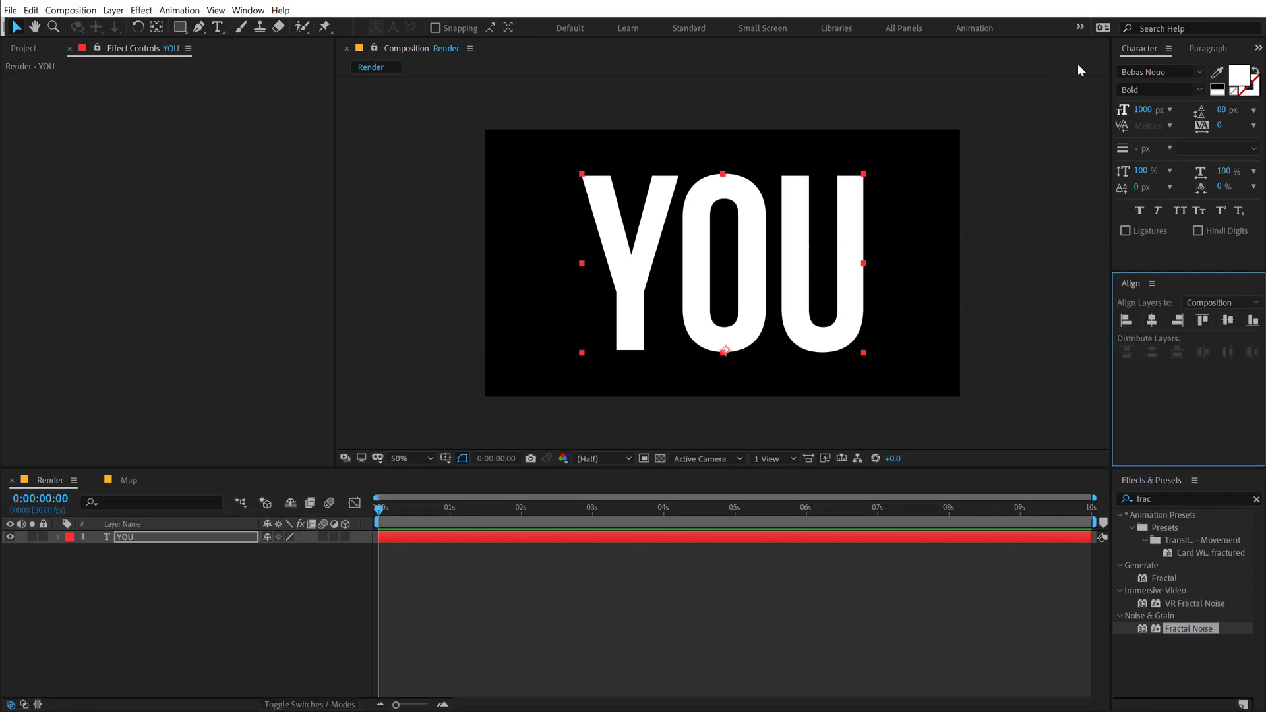
{"action": "left_click", "coordinate": [1145, 113]}
{"action": "type", "text": "800"}
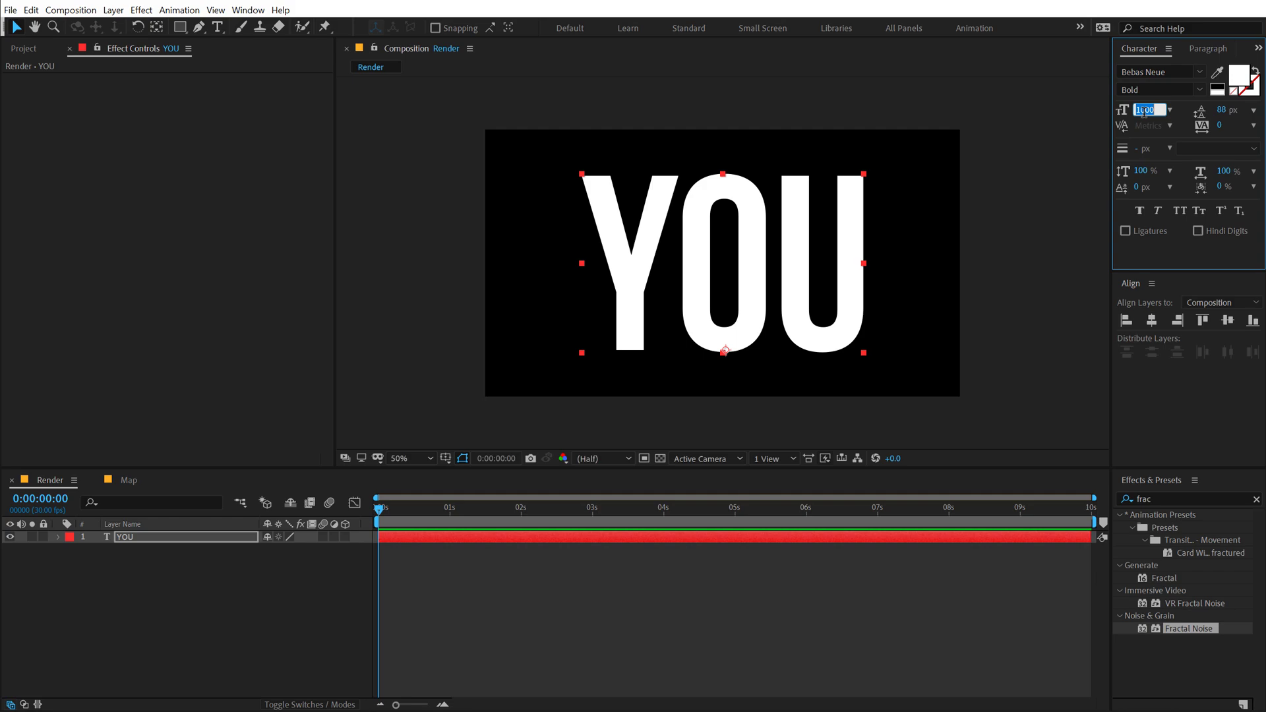
{"action": "key", "text": "Return"}
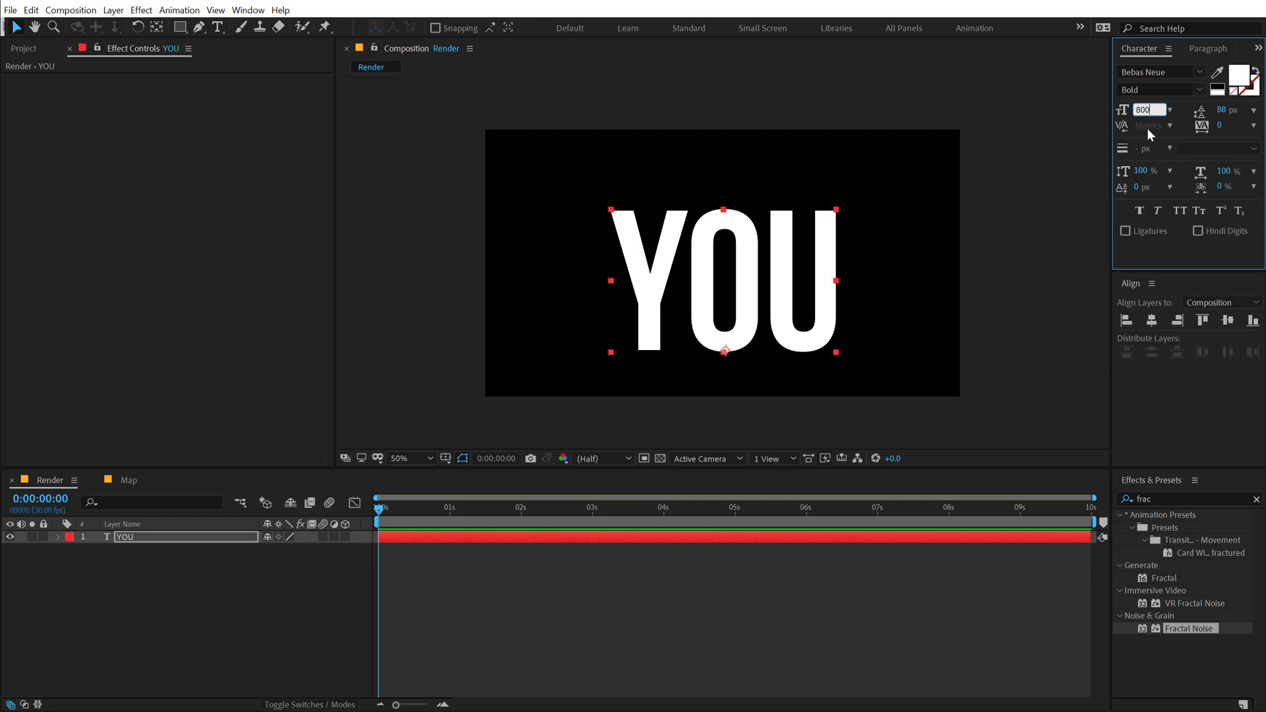
{"action": "left_click", "coordinate": [1194, 259]}
{"action": "left_click", "coordinate": [97, 619]}
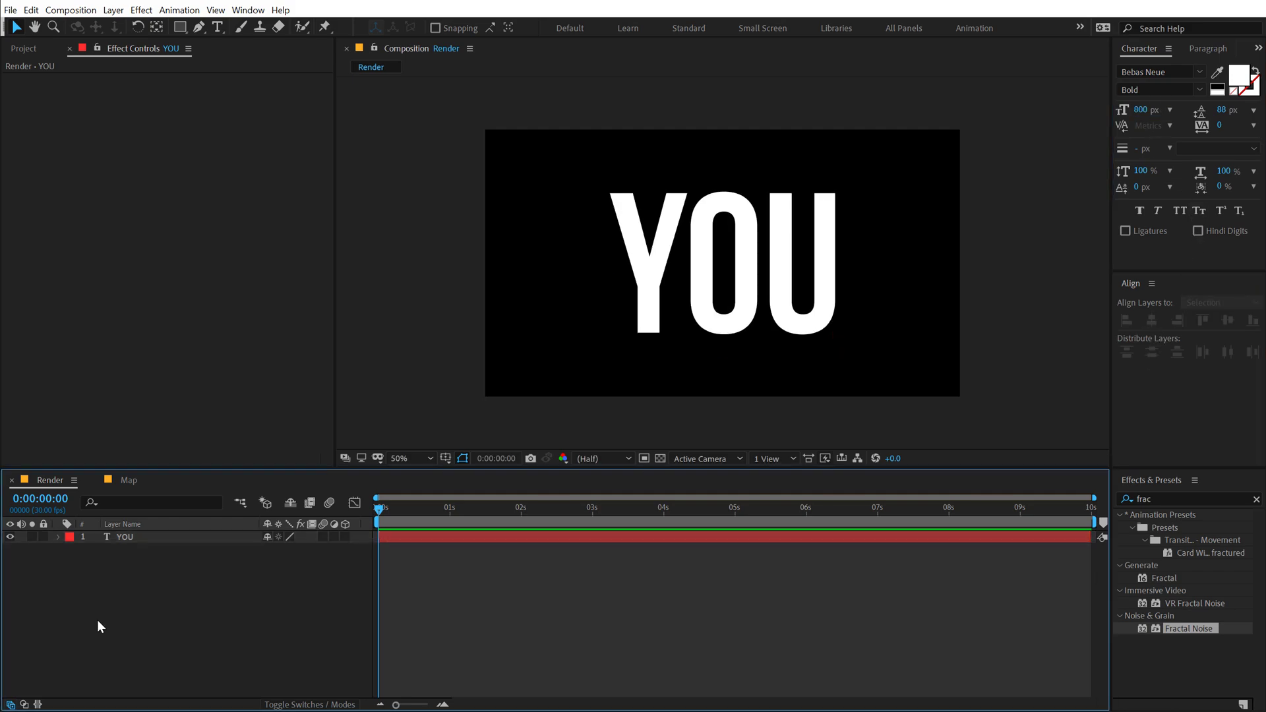
Create a black solid named BG and place it beneath the YOU layer.
{"action": "key", "text": "ctrl+y"}
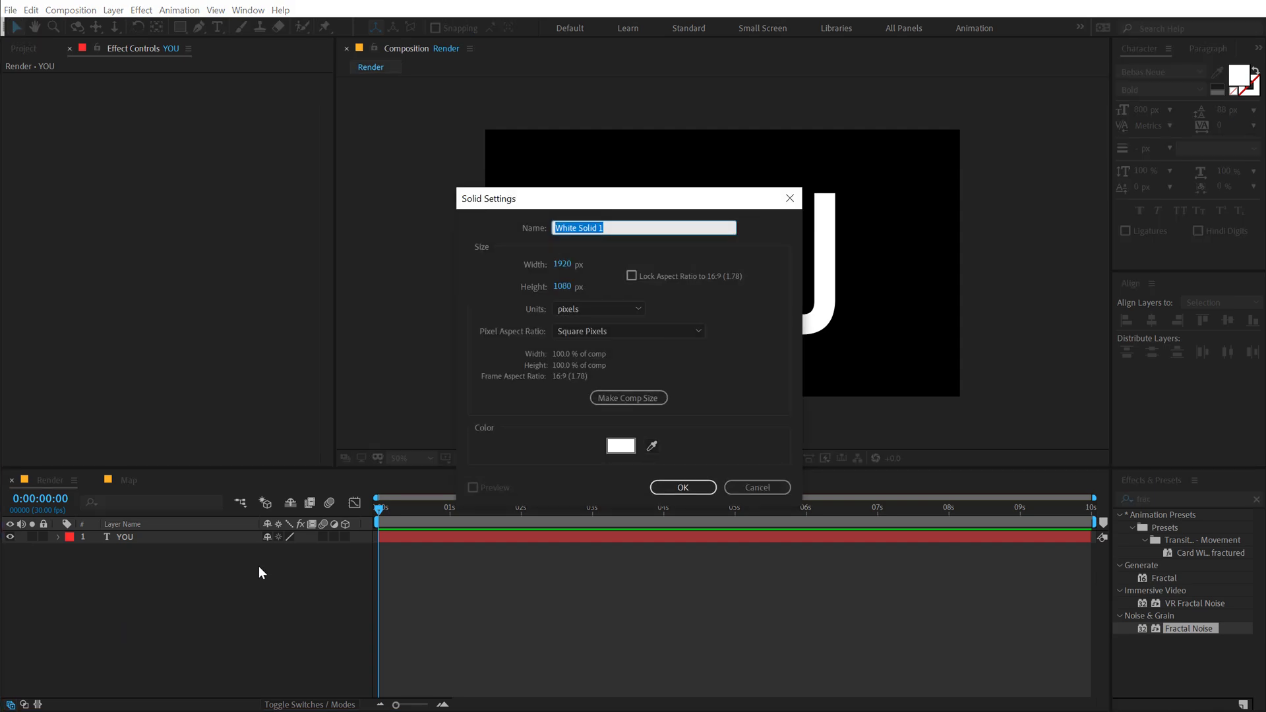
{"action": "type", "text": "BG"}
{"action": "left_click", "coordinate": [621, 445]}
{"action": "left_click_drag", "start_coordinate": [227, 256], "coordinate": [6, 354]}
{"action": "left_click", "coordinate": [425, 117]}
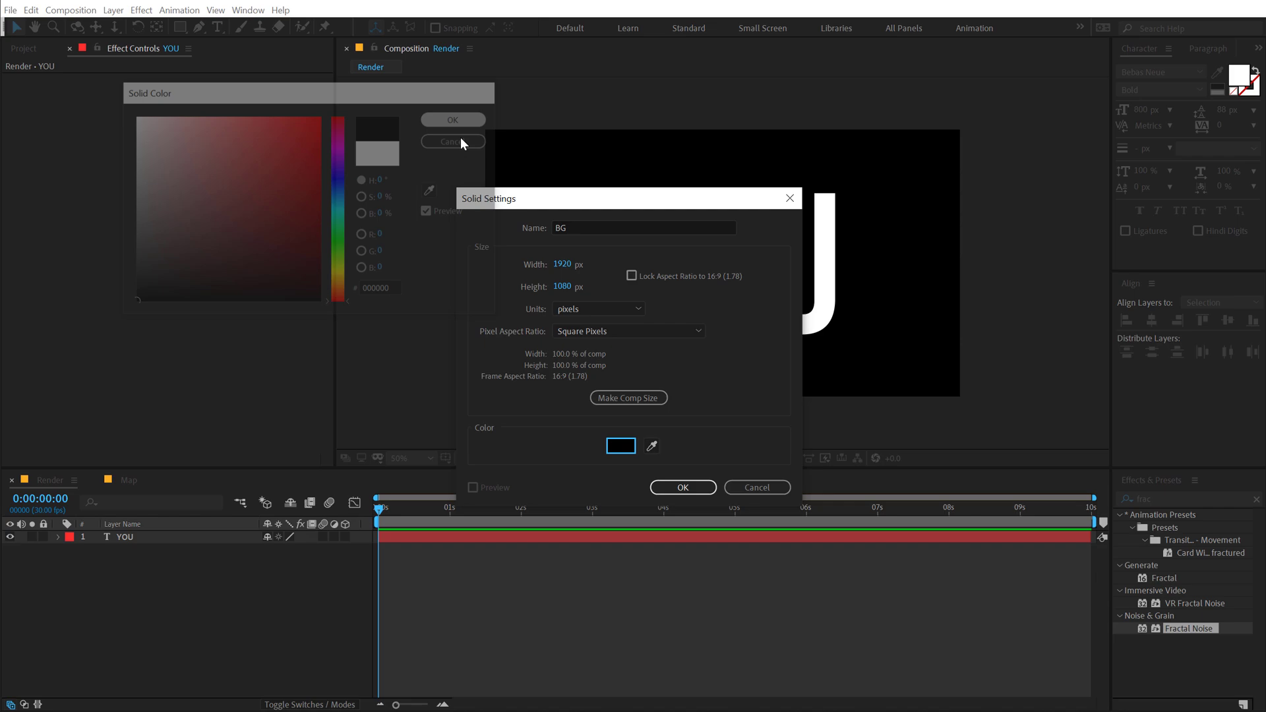
{"action": "left_click", "coordinate": [679, 487]}
{"action": "left_click_drag", "start_coordinate": [132, 581], "coordinate": [133, 583]}
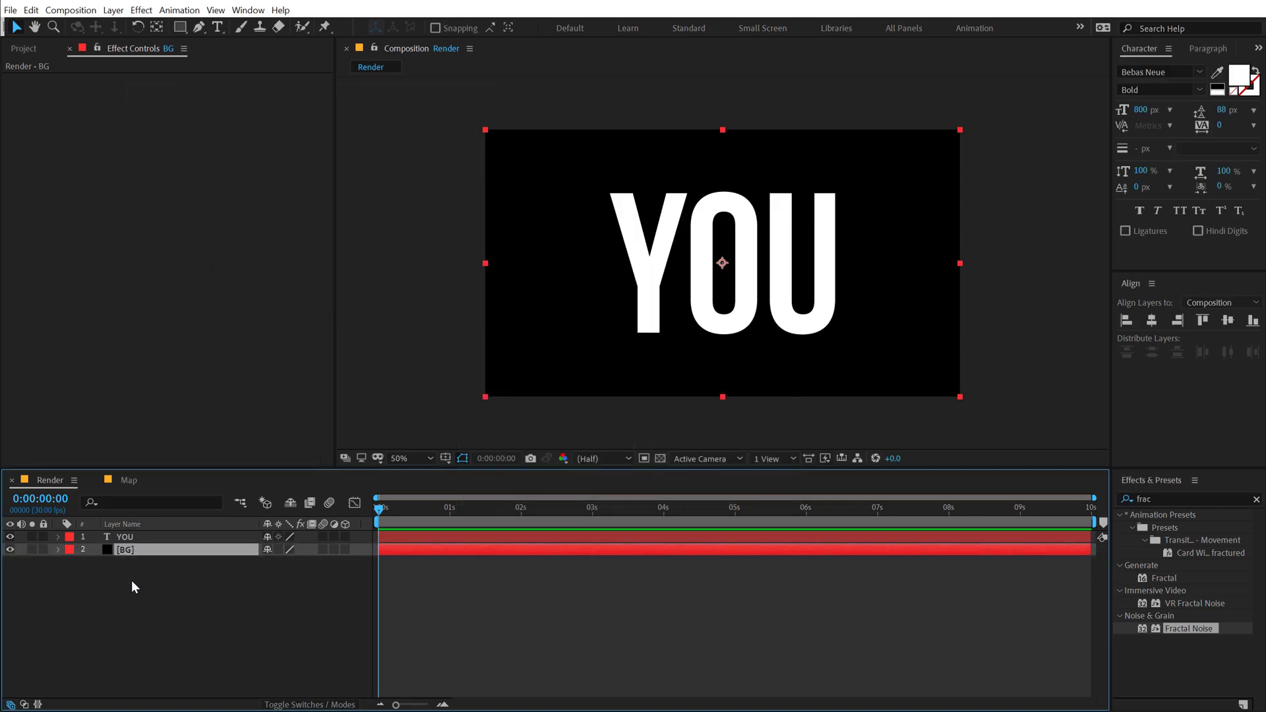
{"action": "left_click", "coordinate": [34, 53]}
Nest Map hidden in Render, add an adjustment layer named Ref, and move it to the top.
{"action": "left_click_drag", "start_coordinate": [52, 178], "coordinate": [136, 572]}
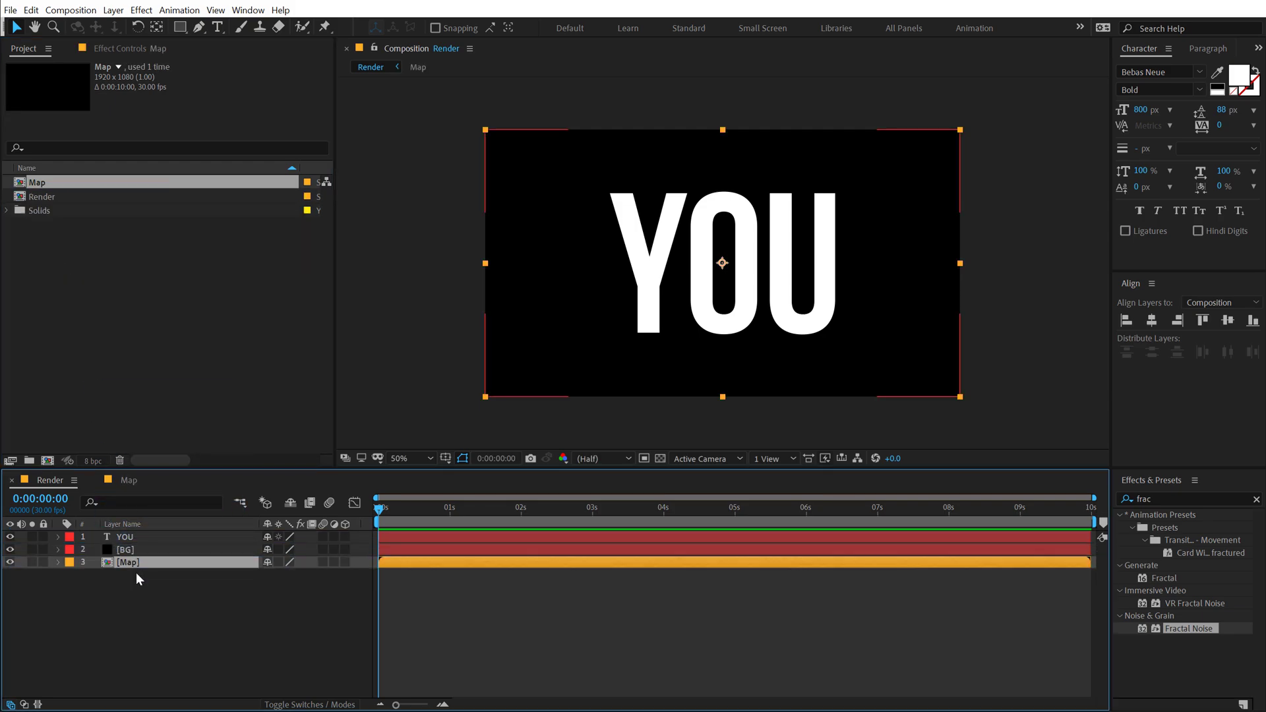
{"action": "left_click", "coordinate": [10, 562]}
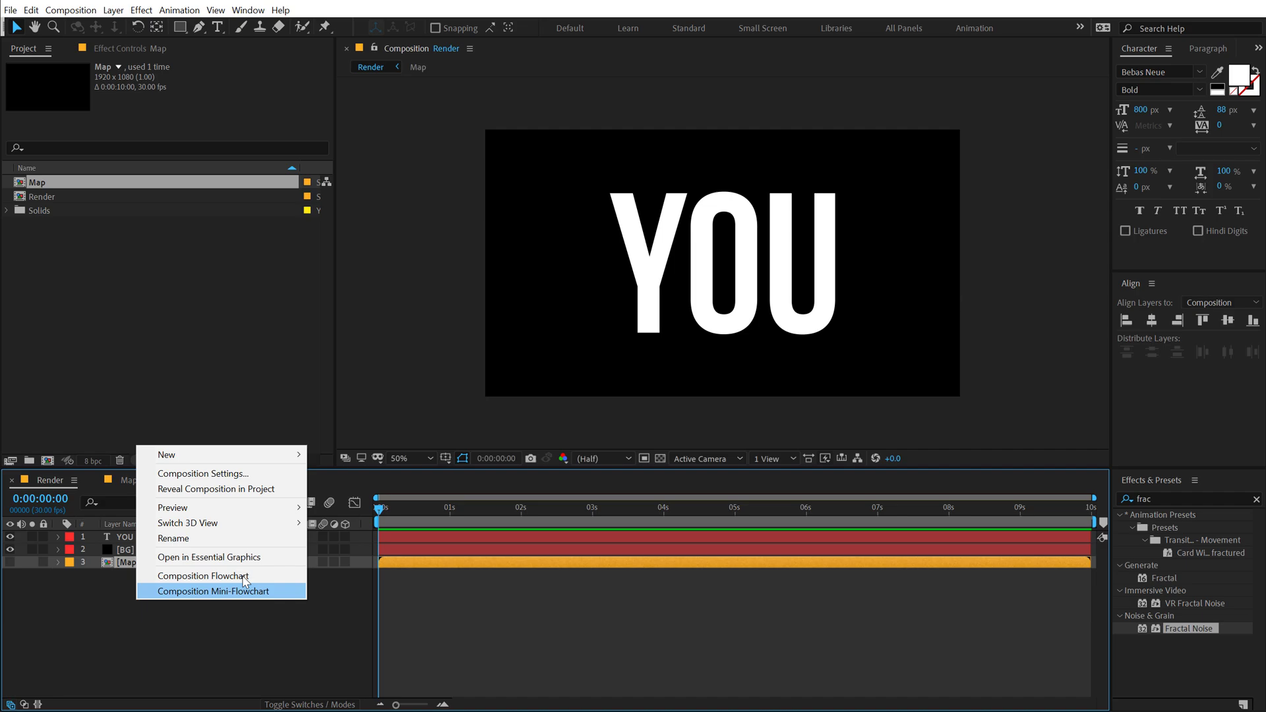
{"action": "mouse_move", "coordinate": [263, 456]}
{"action": "left_click", "coordinate": [379, 567]}
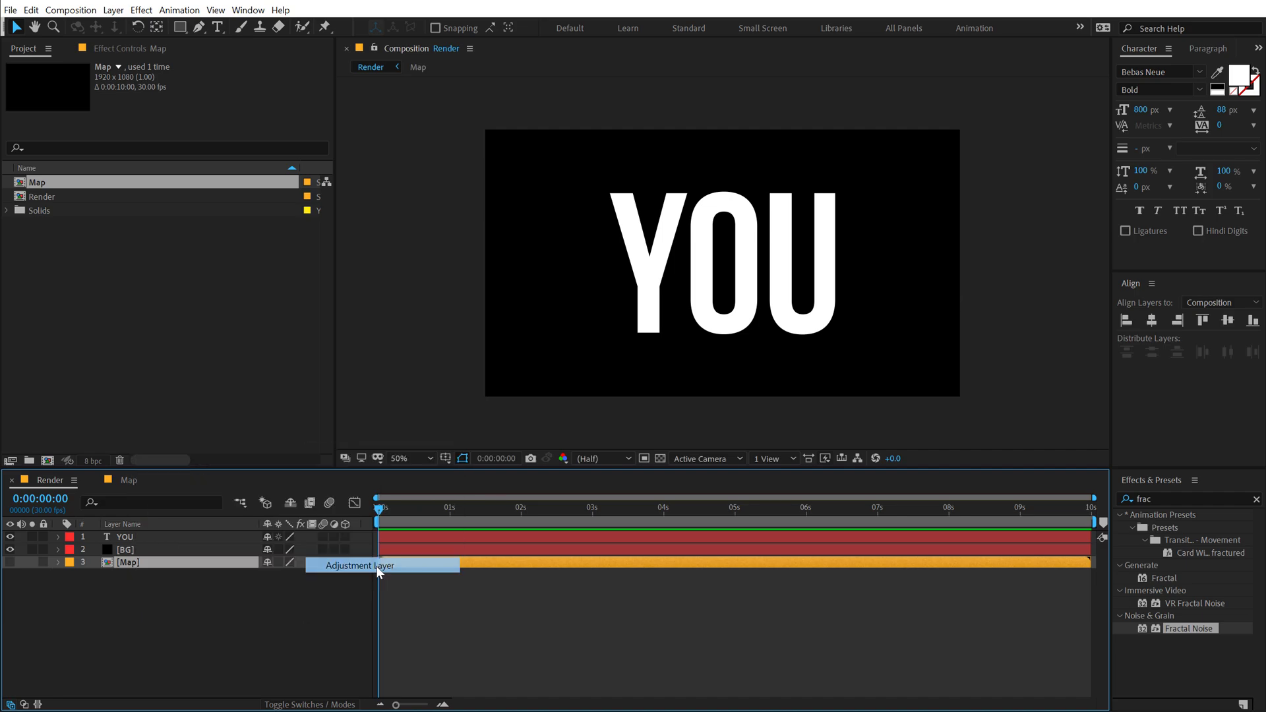
{"action": "key", "text": "Return"}
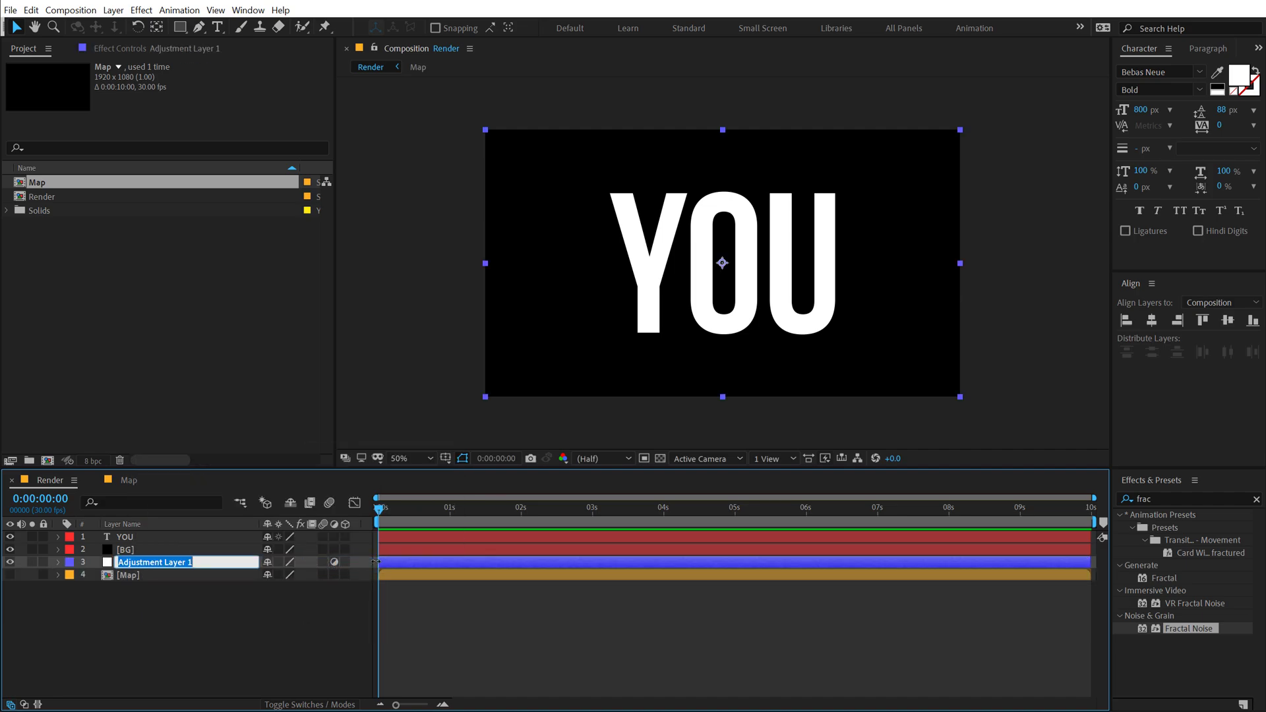
{"action": "type", "text": "Ref"}
{"action": "key", "text": "Return"}
{"action": "left_click", "coordinate": [132, 590]}
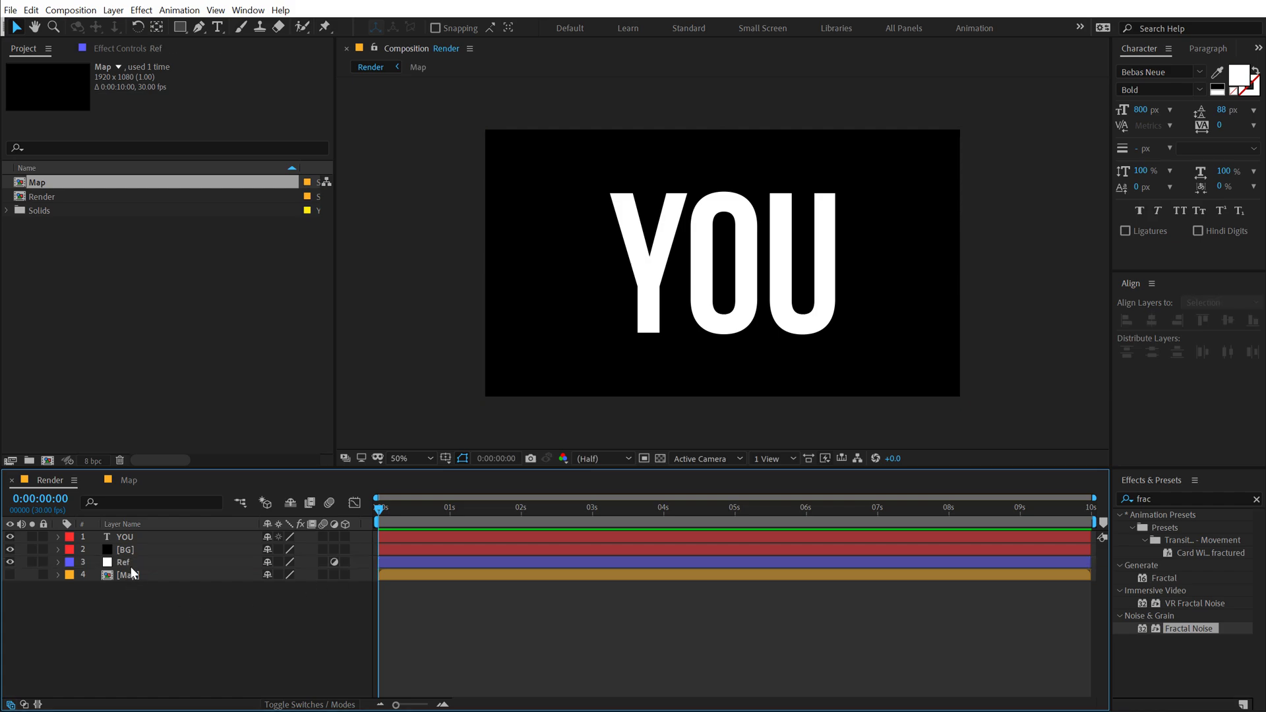
{"action": "left_click_drag", "start_coordinate": [132, 564], "coordinate": [130, 531]}
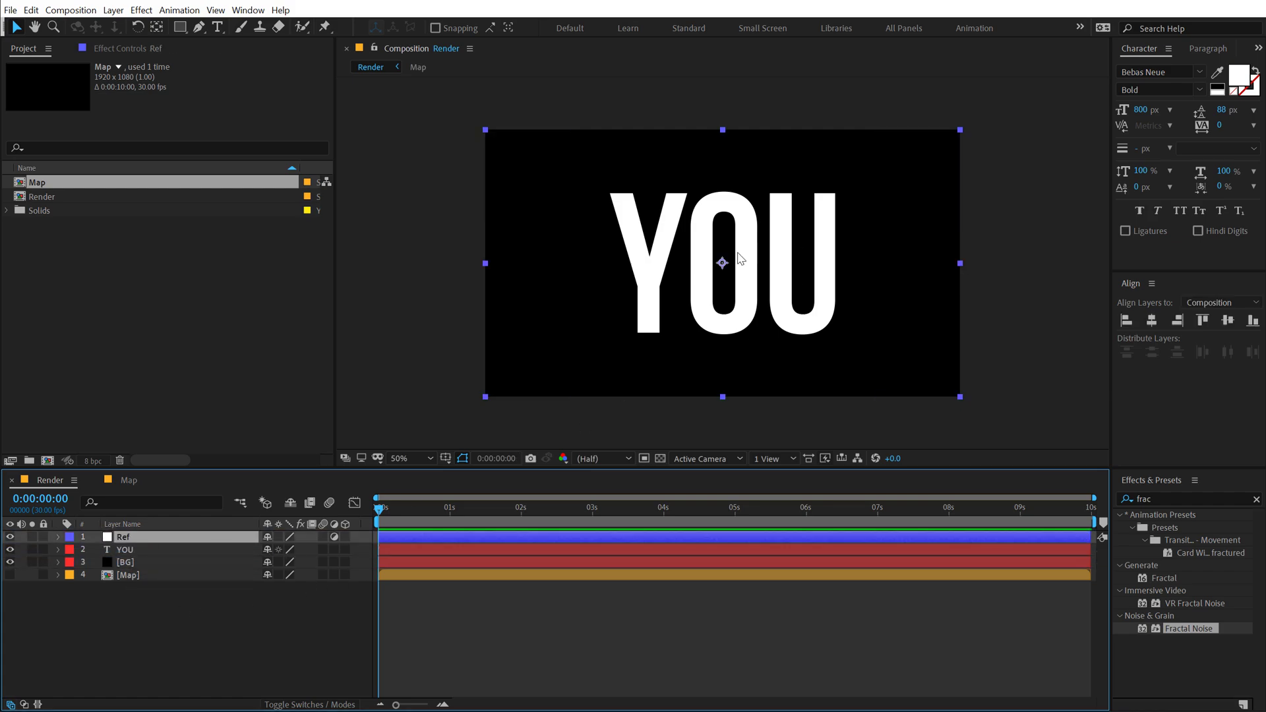
Move Ref down about 206 px and check the comp at full size before returning to half.
{"action": "left_click_drag", "start_coordinate": [723, 264], "coordinate": [723, 399]}
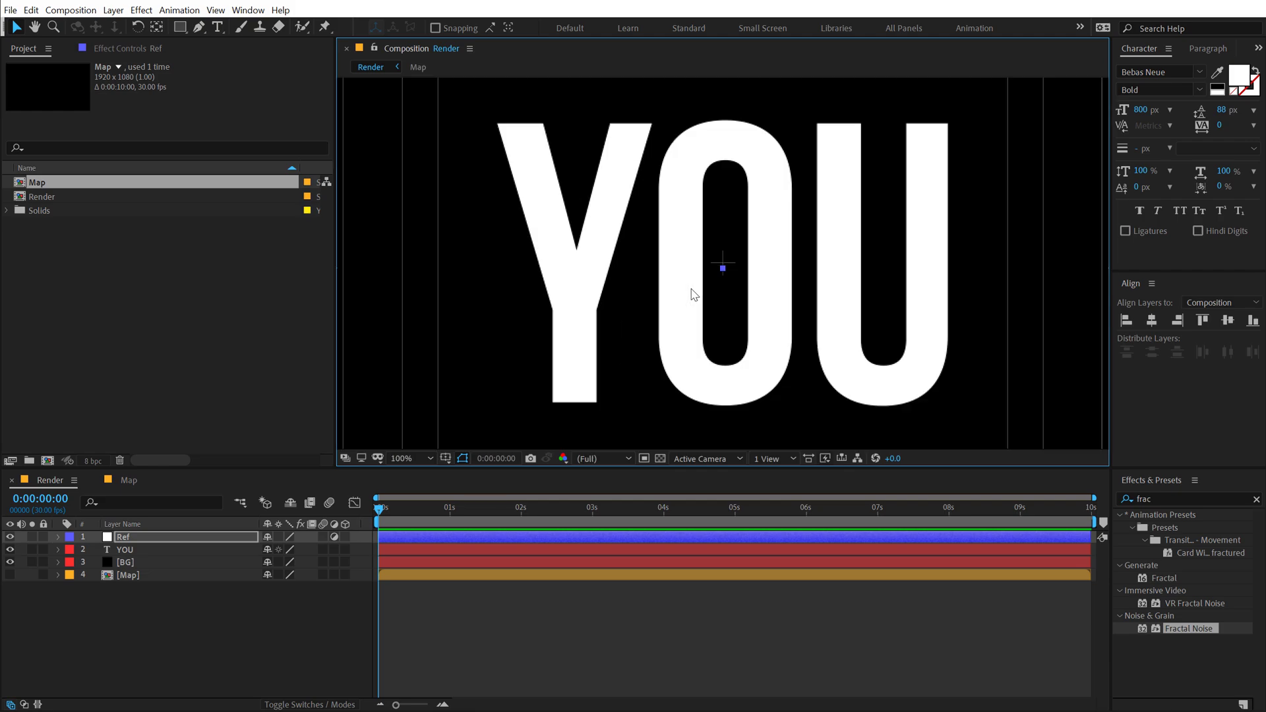
{"action": "key", "text": "slash"}
{"action": "key", "text": "ctrl+j"}
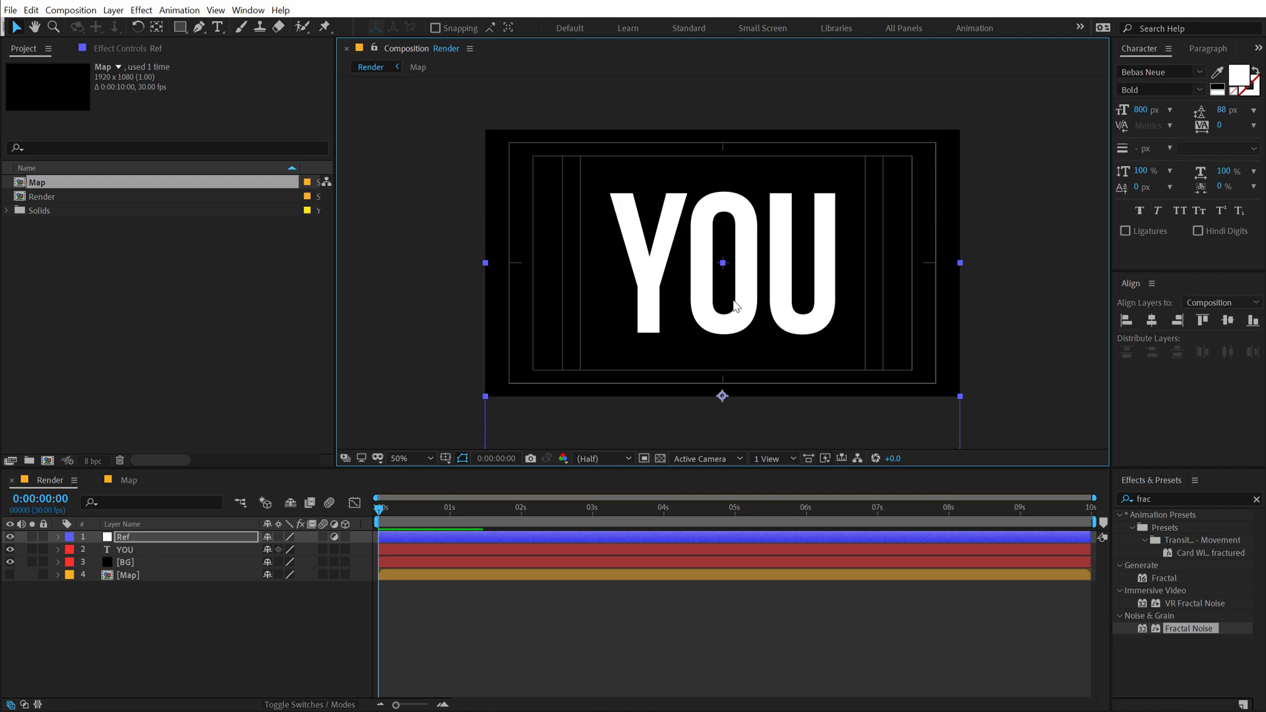
{"action": "key", "text": "shift+slash"}
{"action": "key", "text": "ctrl+shift+j"}
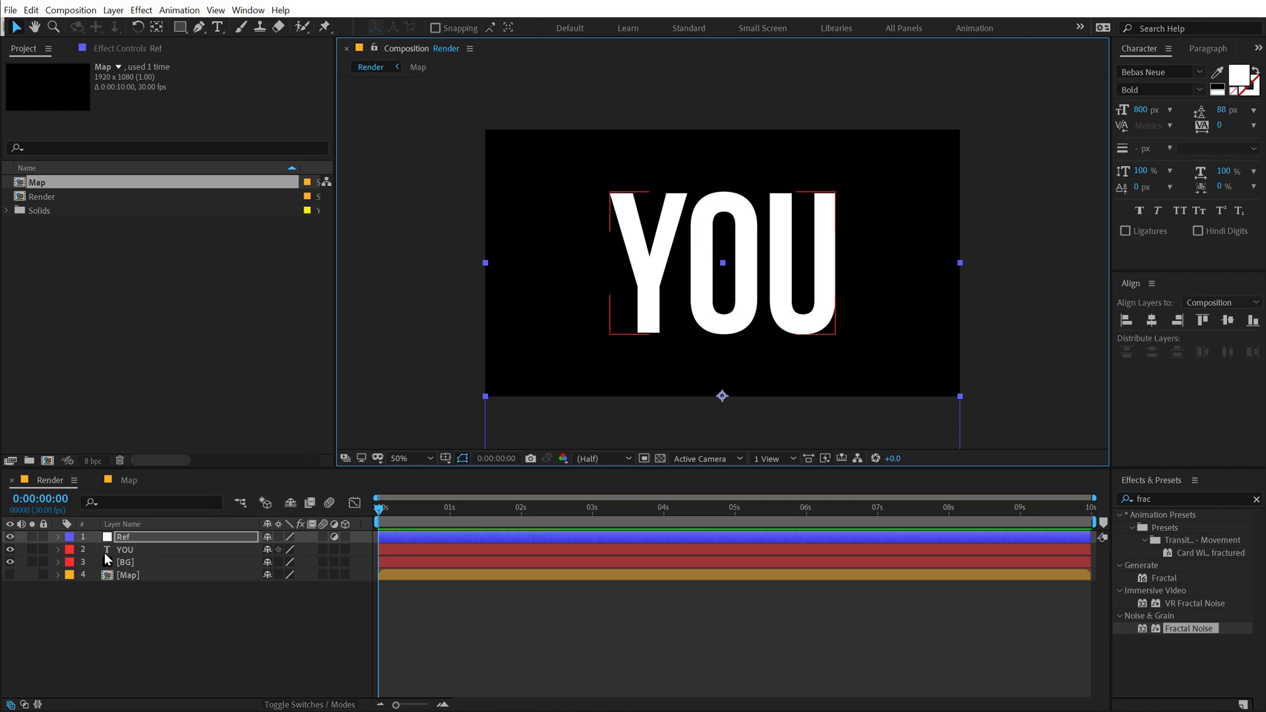
{"action": "left_click", "coordinate": [127, 537]}
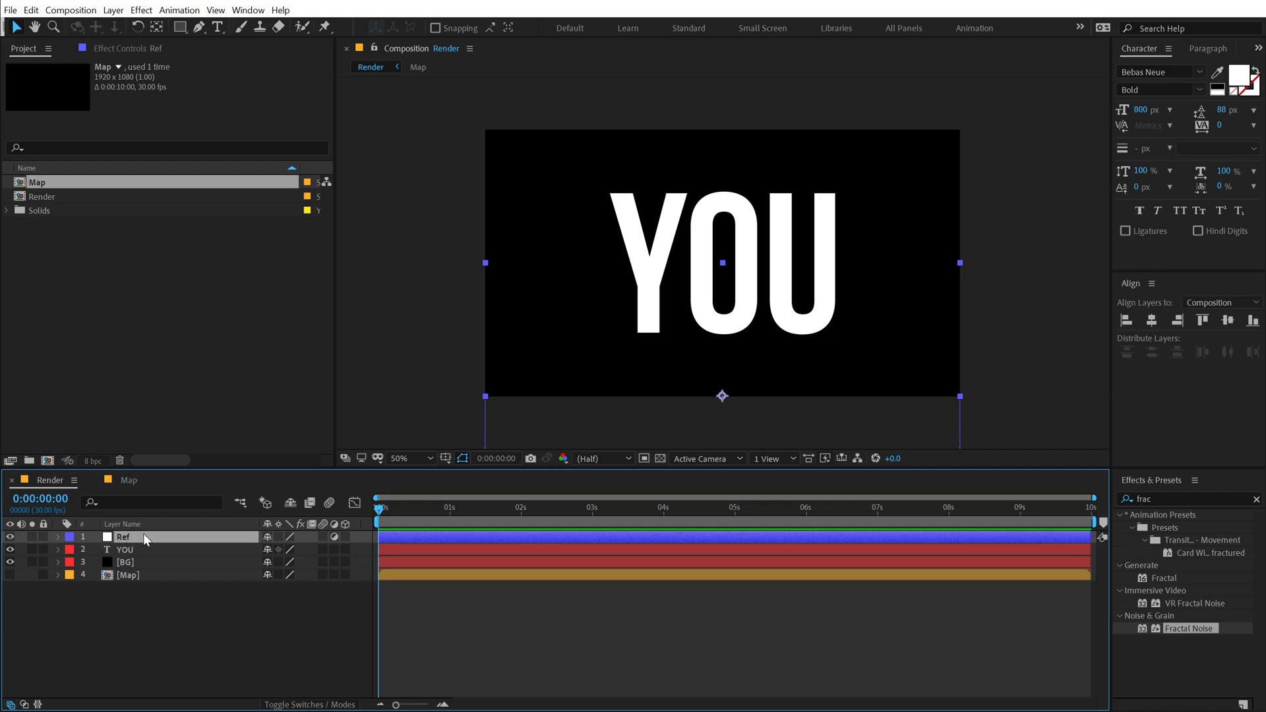
Apply Displacement Map to Ref using the Map layer as the displacement source.
{"action": "left_click", "coordinate": [1161, 498]}
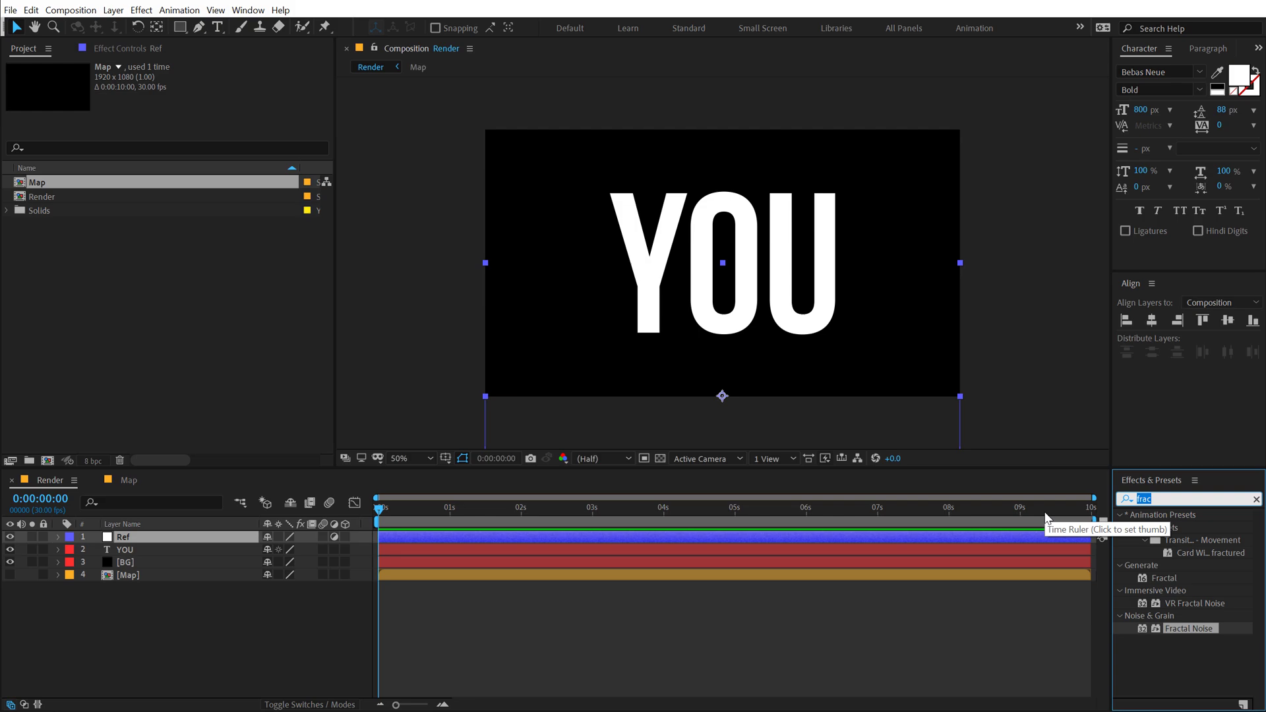
{"action": "type", "text": "displa"}
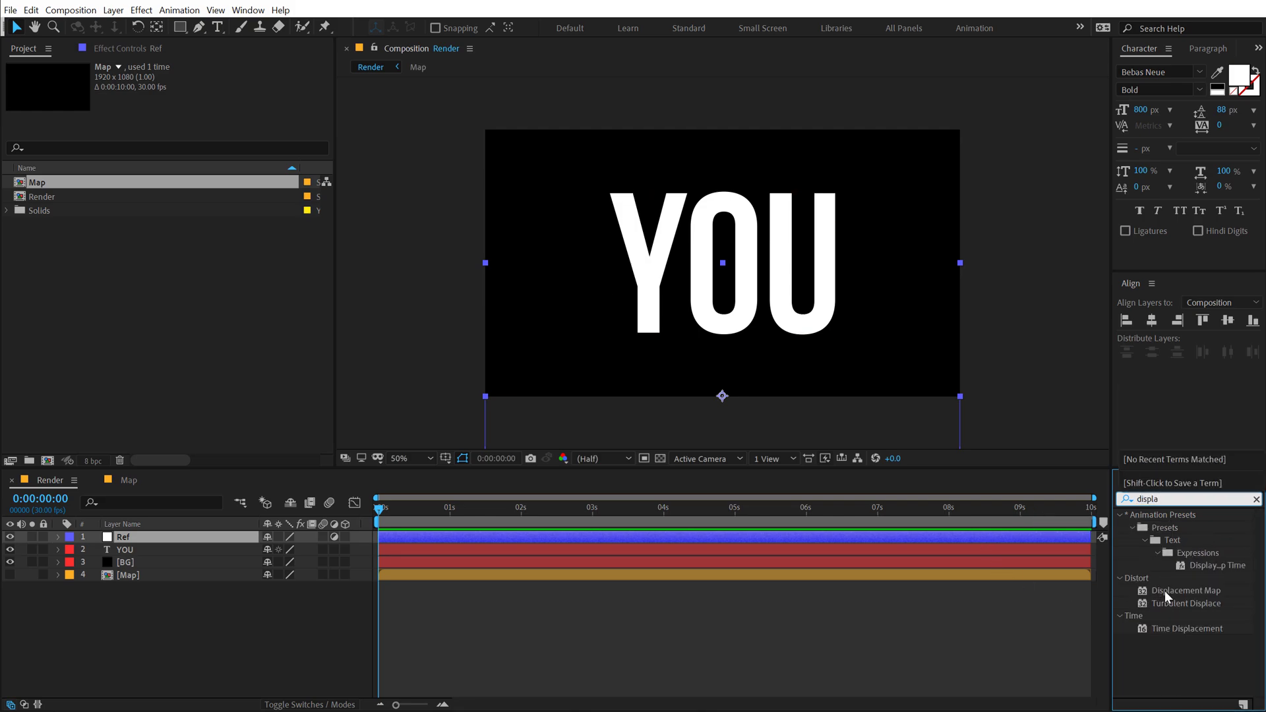
{"action": "double_click", "coordinate": [1164, 591]}
{"action": "left_click", "coordinate": [128, 579]}
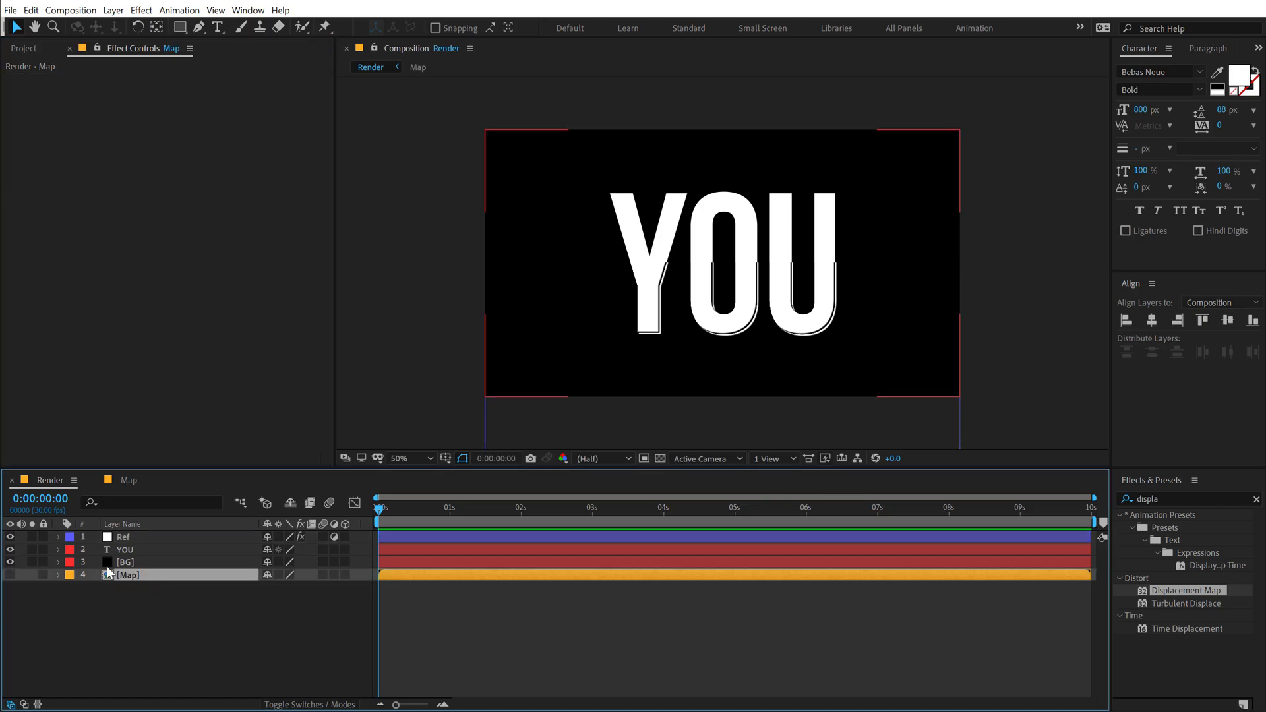
{"action": "left_click", "coordinate": [133, 541]}
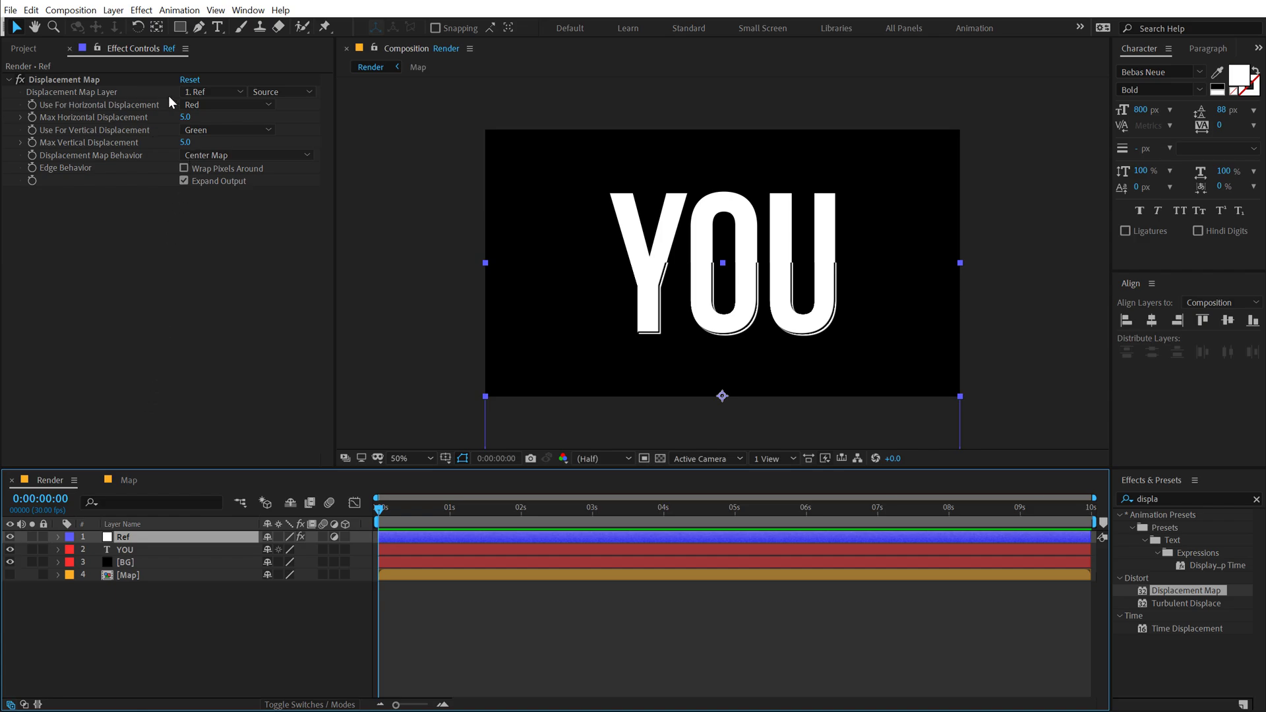
{"action": "left_click", "coordinate": [224, 92]}
{"action": "left_click", "coordinate": [220, 173]}
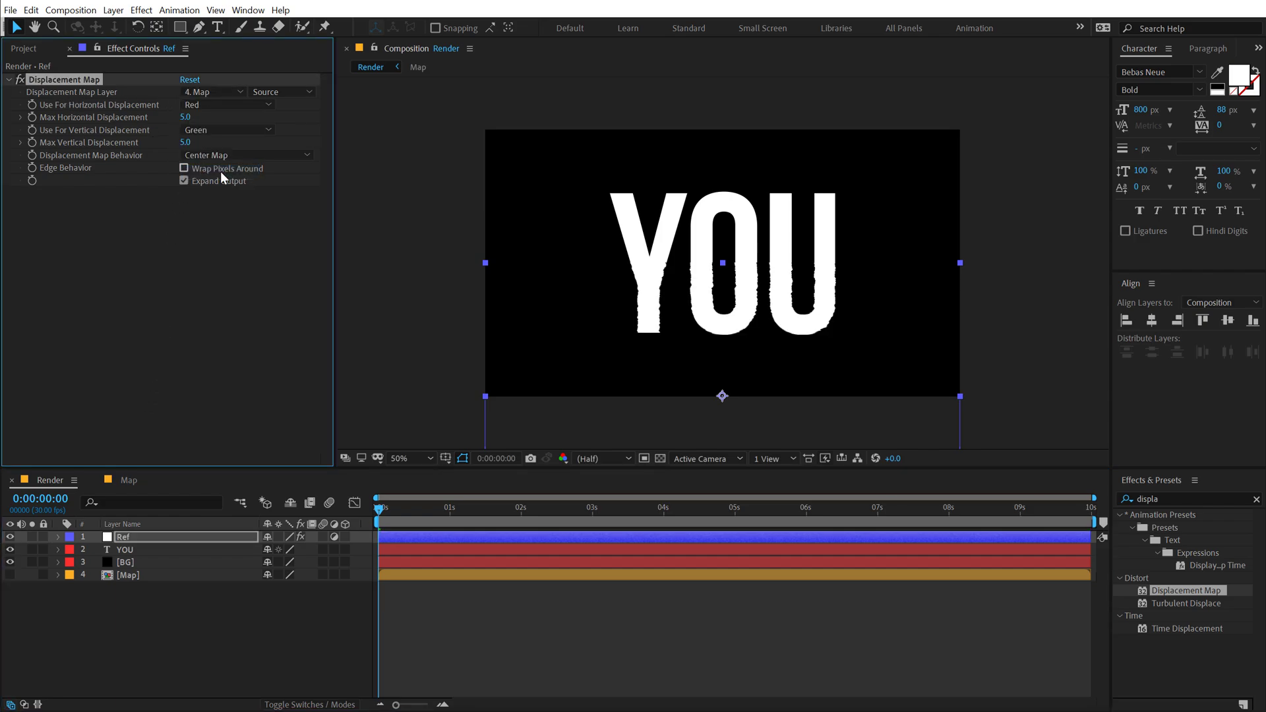
Set both displacement channels to Luminance, max horizontal 80 and vertical 15, and preview.
{"action": "left_click", "coordinate": [207, 105]}
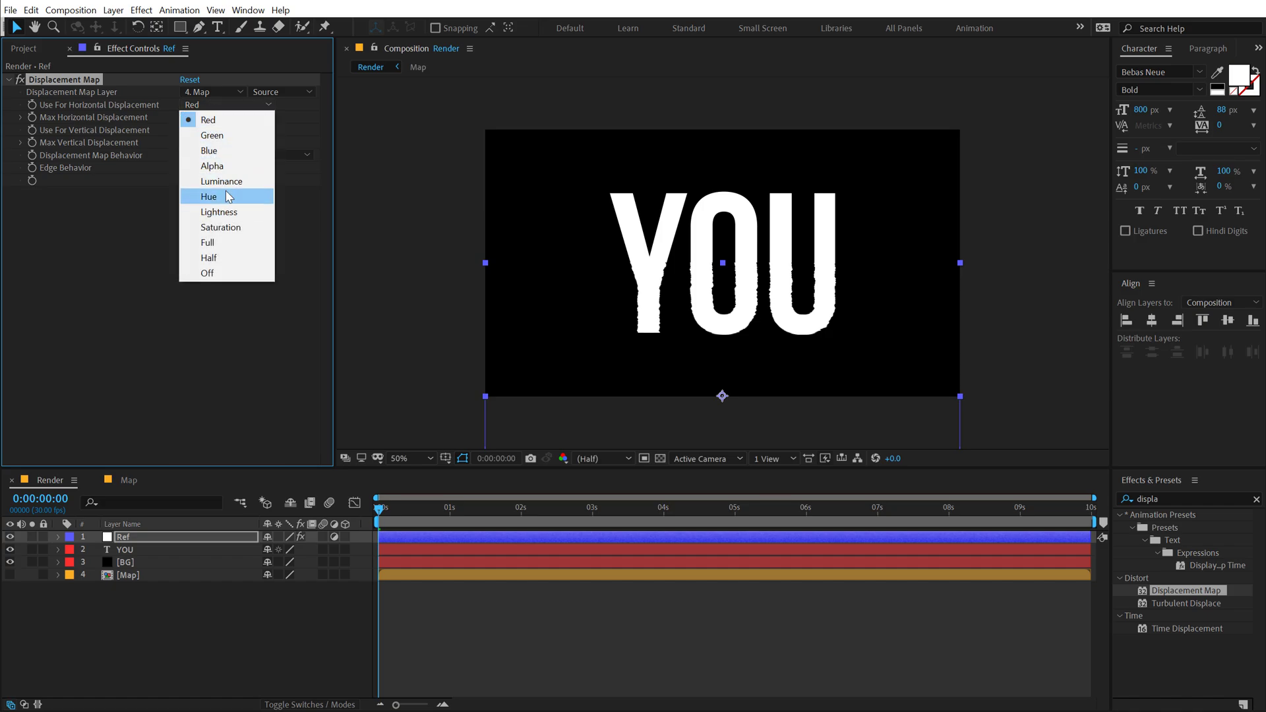
{"action": "left_click", "coordinate": [221, 181]}
{"action": "left_click", "coordinate": [213, 130]}
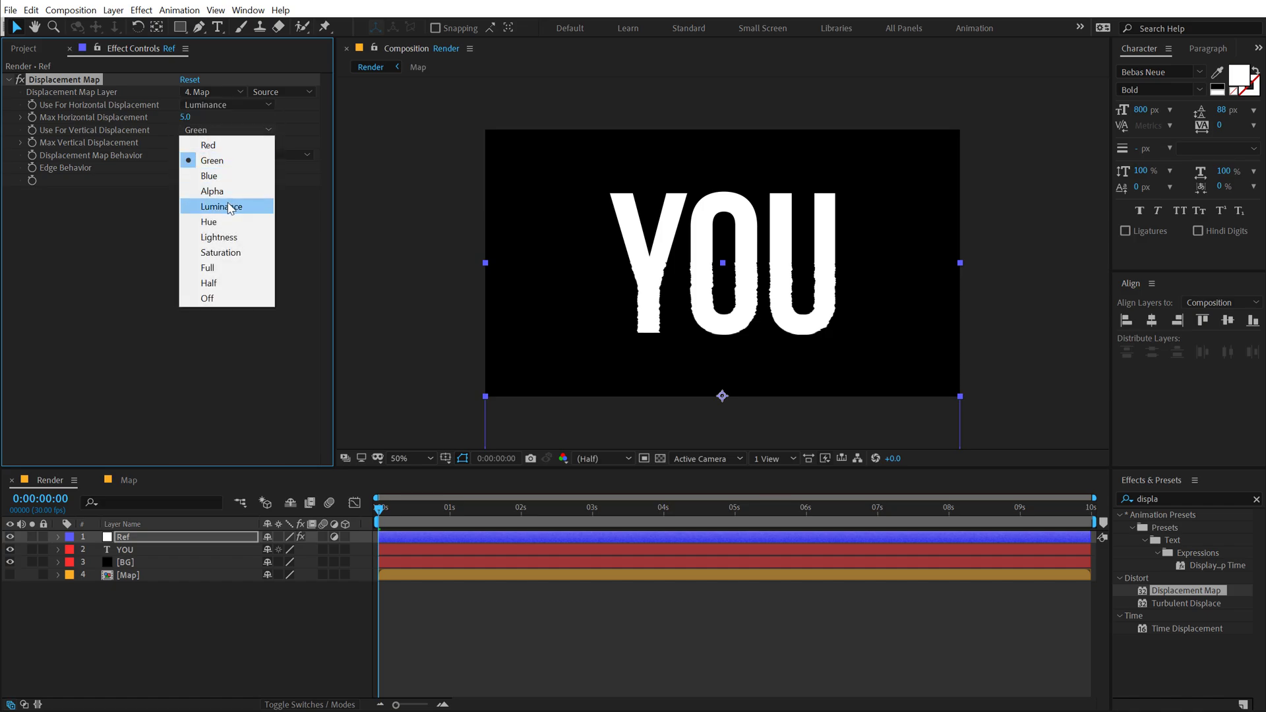
{"action": "left_click", "coordinate": [229, 208]}
{"action": "left_click", "coordinate": [185, 117]}
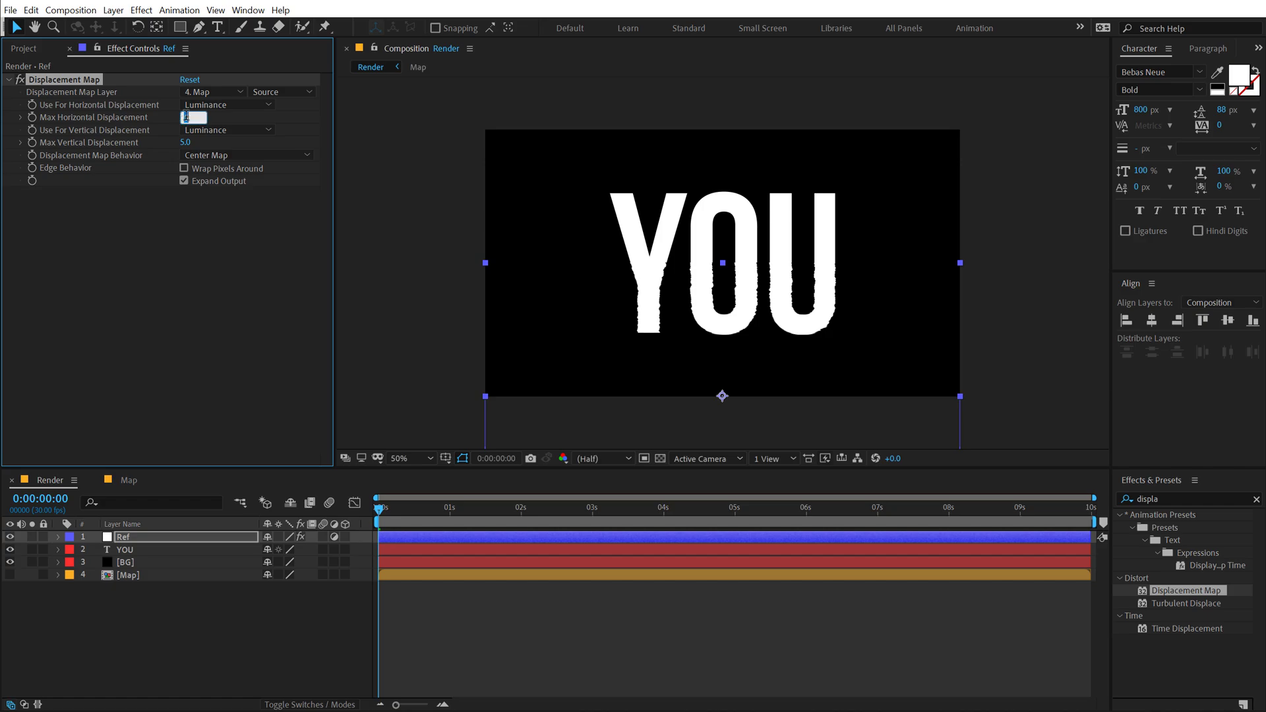
{"action": "type", "text": "80"}
{"action": "key", "text": "Return"}
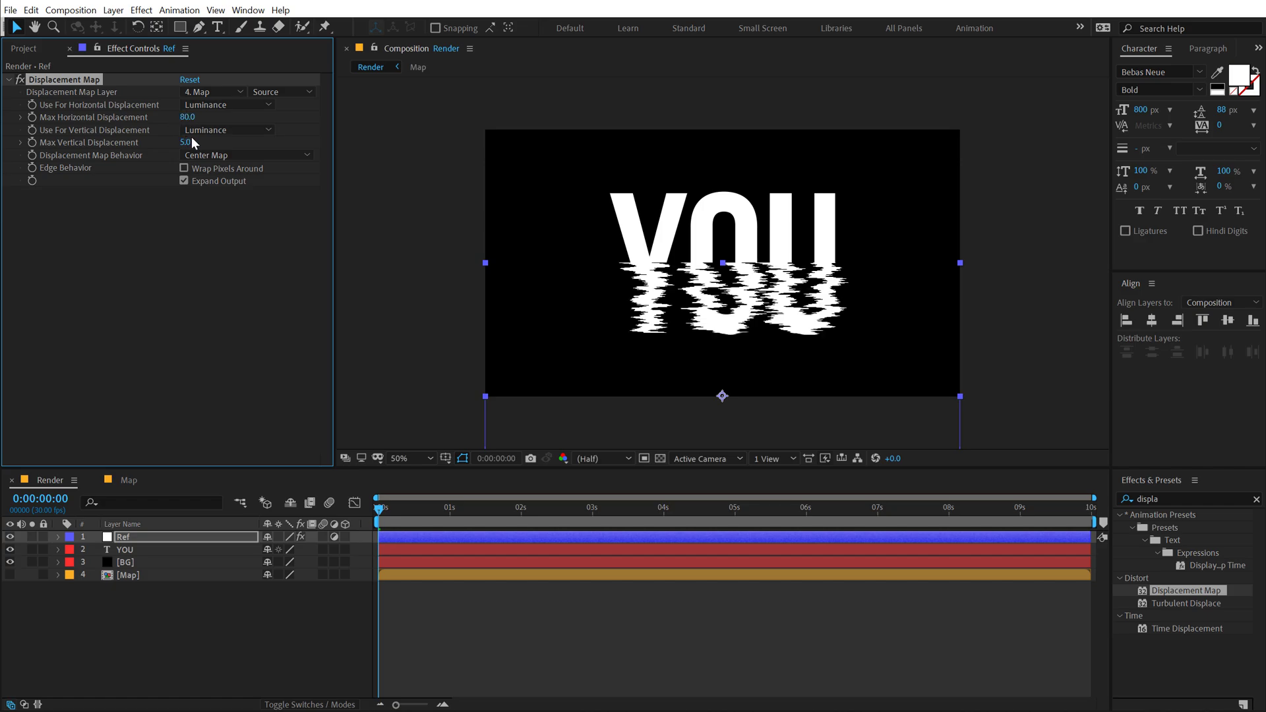
{"action": "left_click", "coordinate": [188, 142]}
{"action": "key", "text": "Return"}
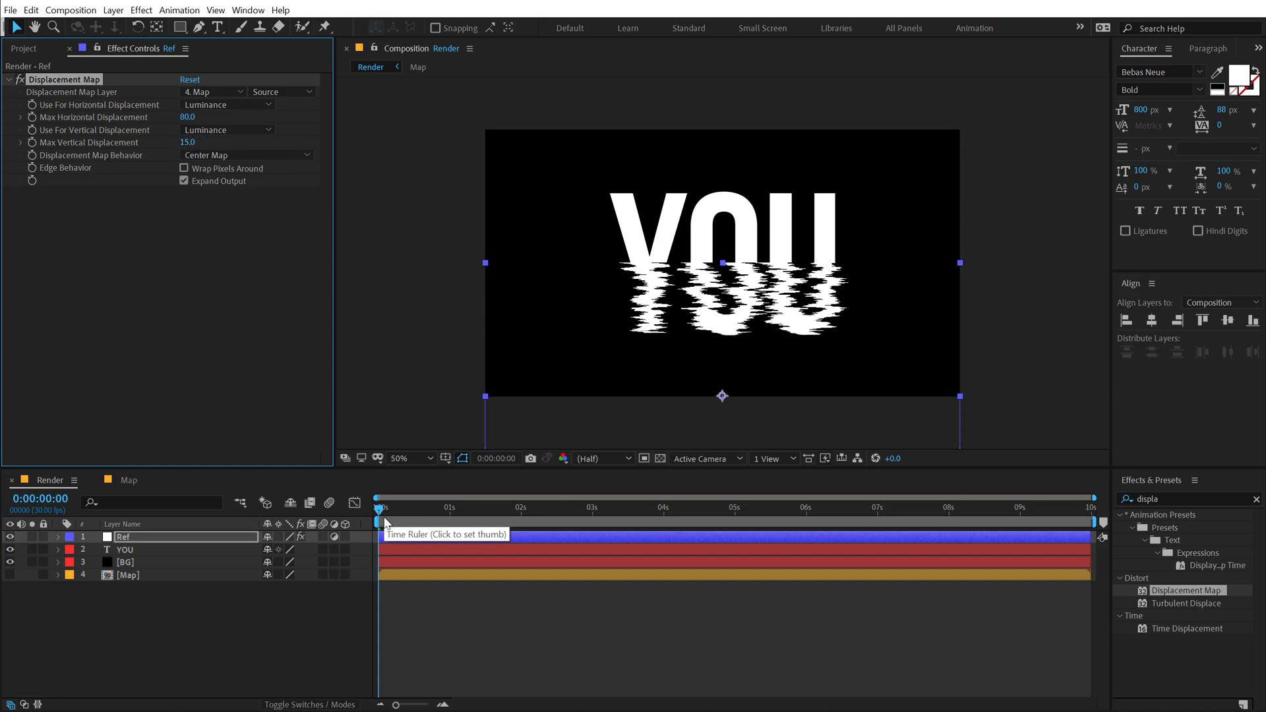
{"action": "left_click_drag", "start_coordinate": [410, 513], "coordinate": [492, 520]}
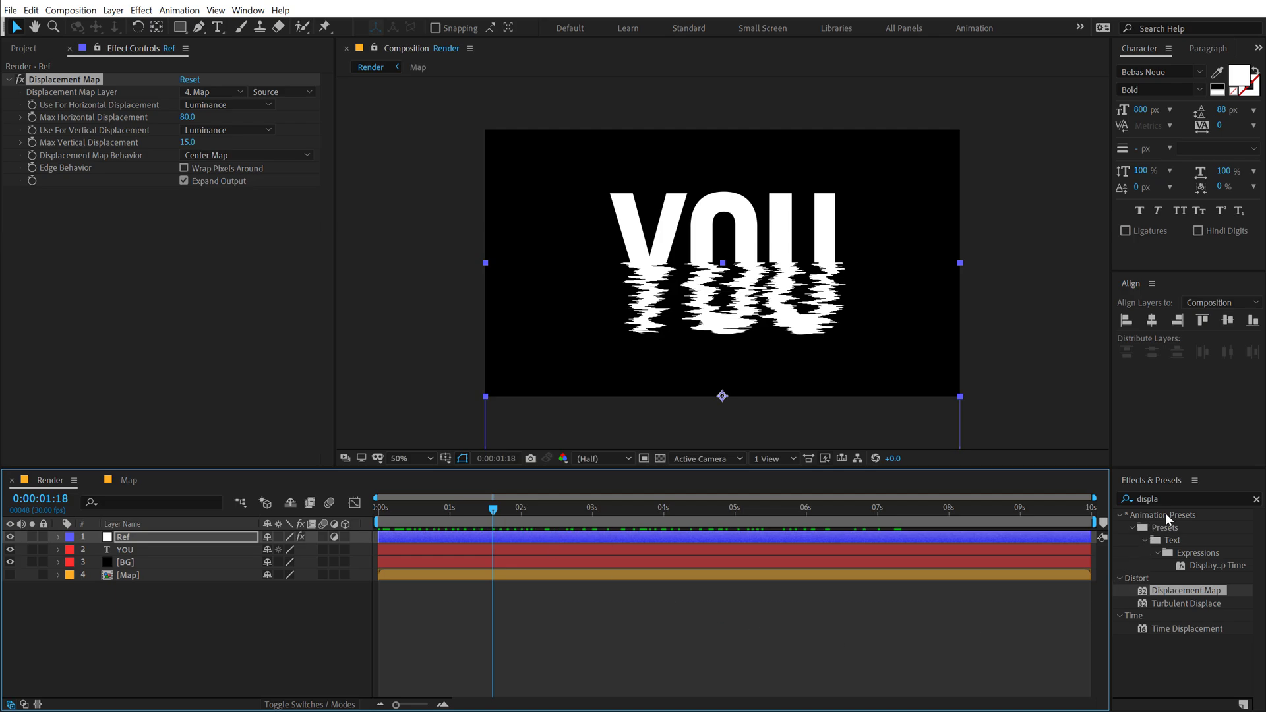
Apply CC Vector Blur to Ref with type Perpendicular and amount 20.
{"action": "double_click", "coordinate": [1149, 499]}
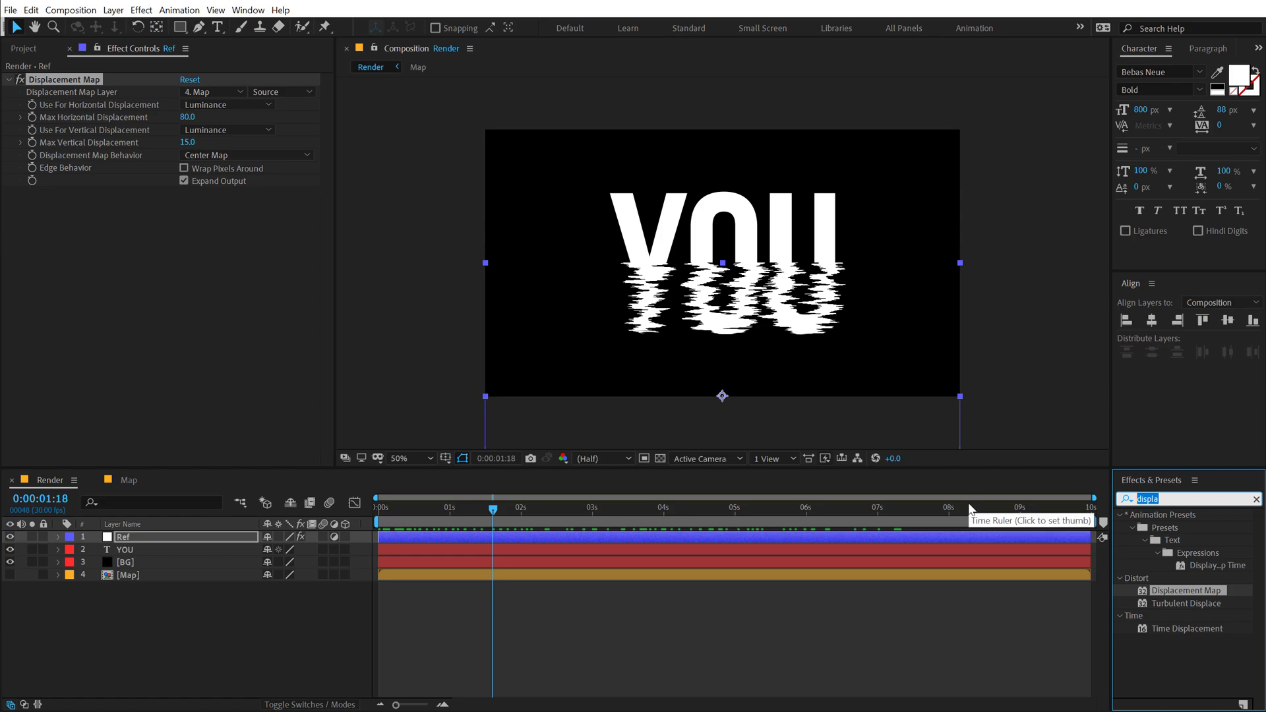
{"action": "type", "text": "cc ve"}
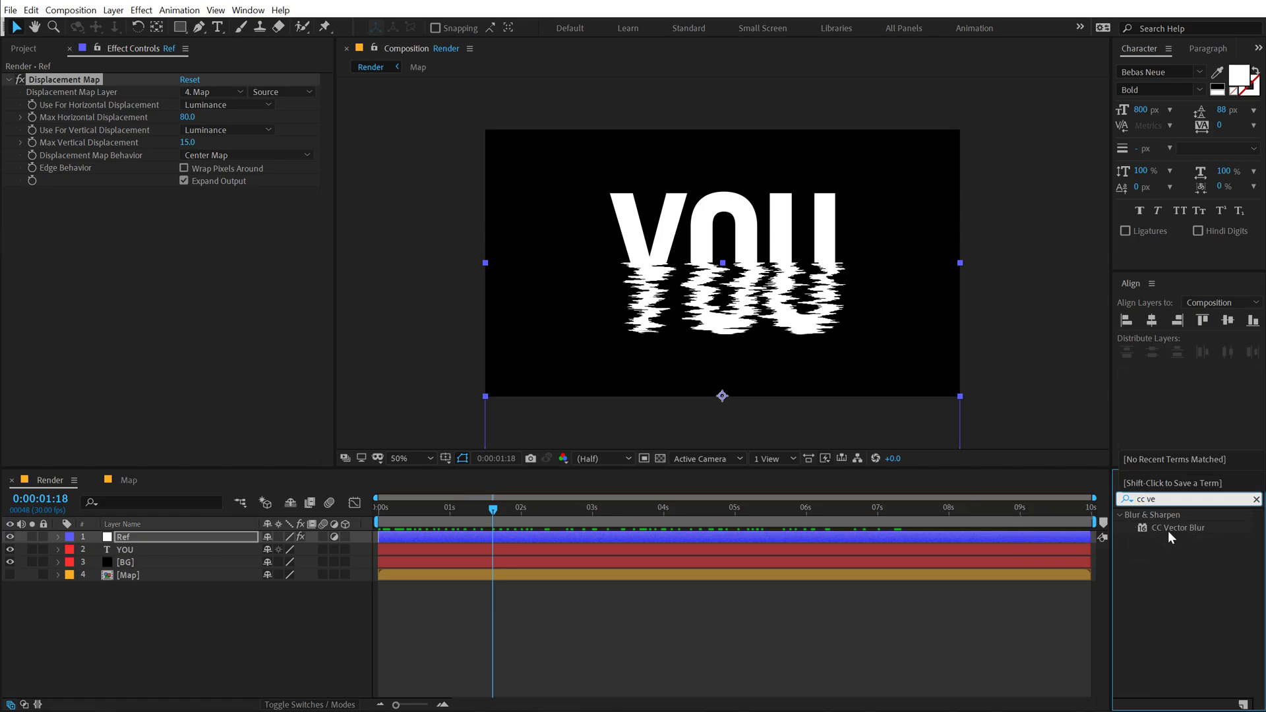
{"action": "double_click", "coordinate": [1168, 528]}
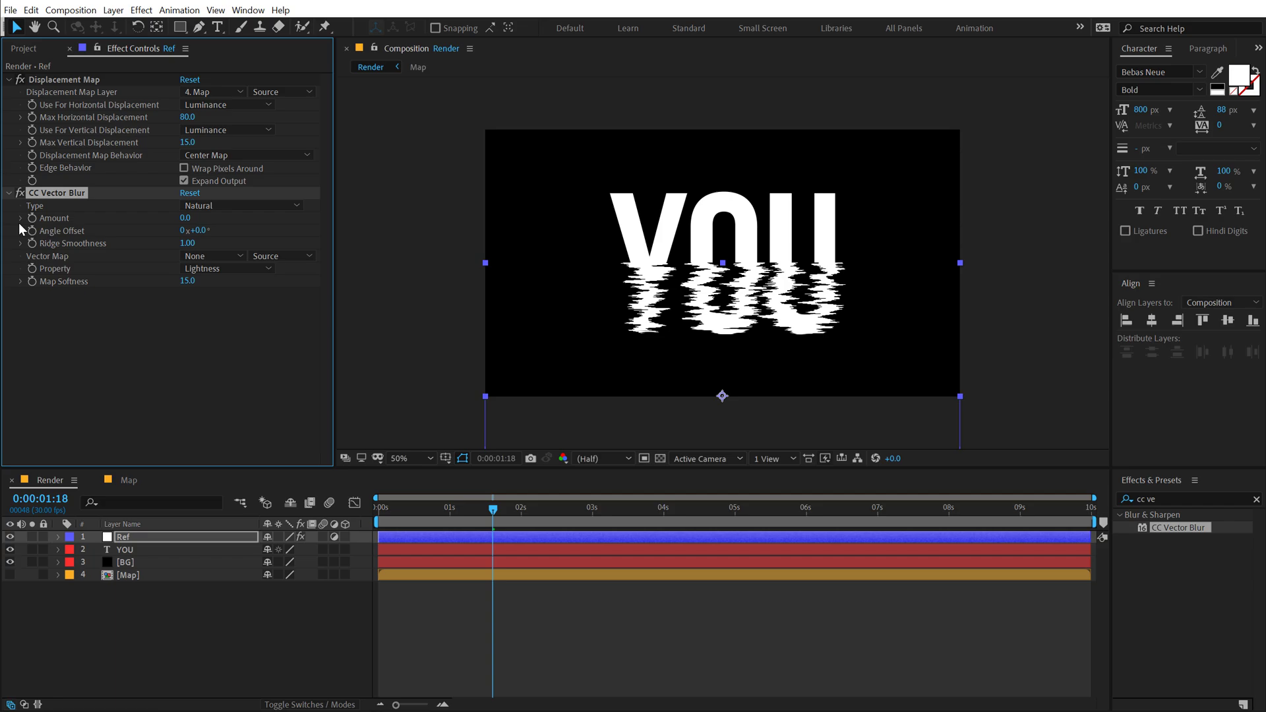
{"action": "left_click", "coordinate": [206, 211]}
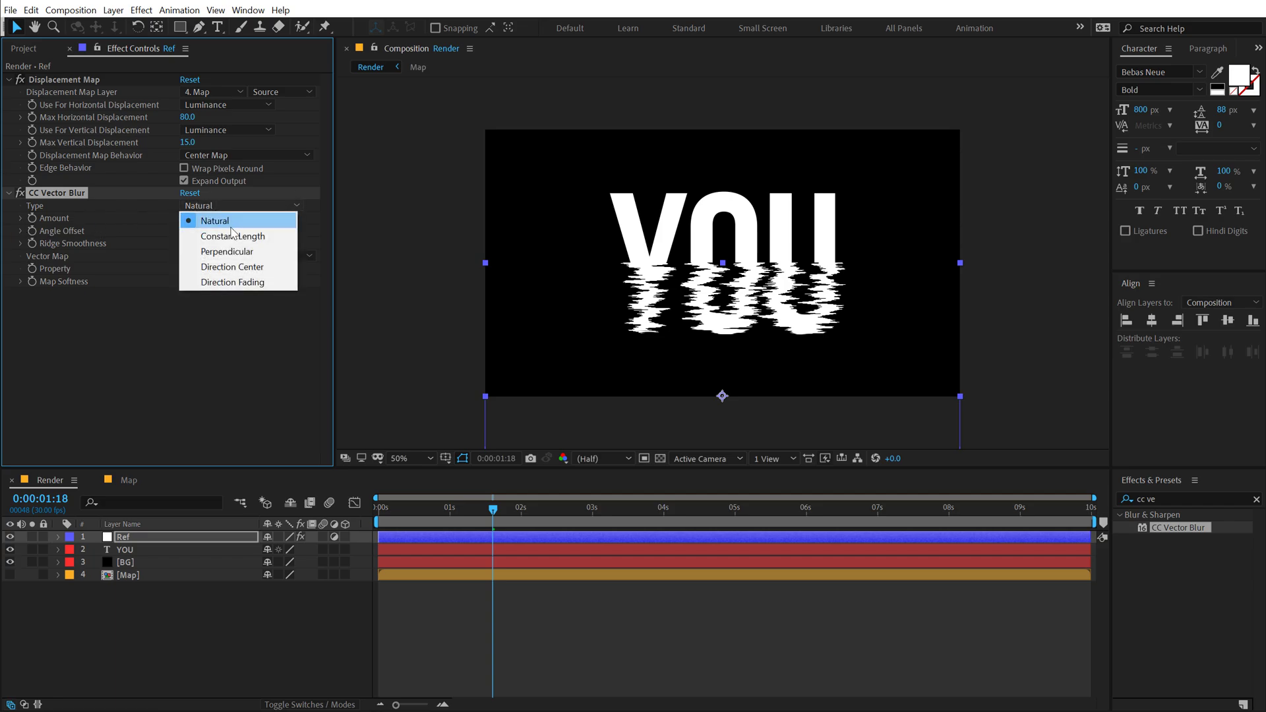
{"action": "left_click", "coordinate": [231, 255]}
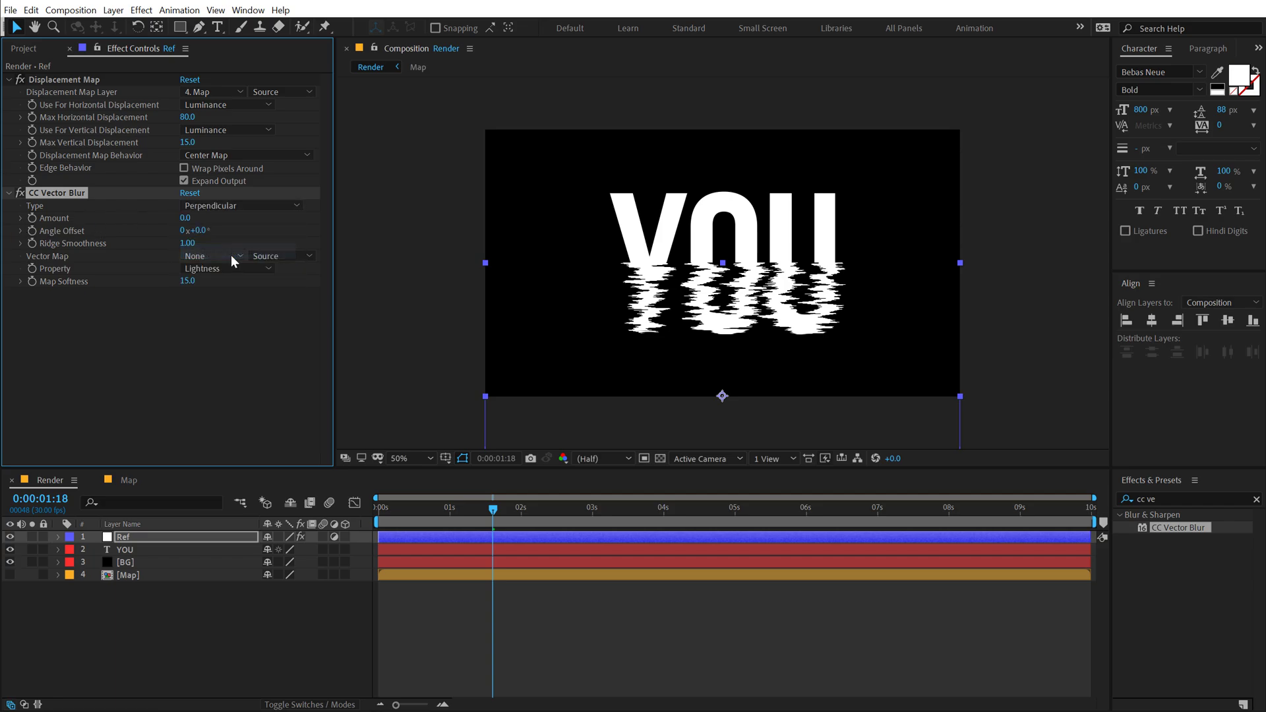
{"action": "left_click", "coordinate": [186, 219]}
{"action": "type", "text": "20"}
{"action": "key", "text": "Return"}
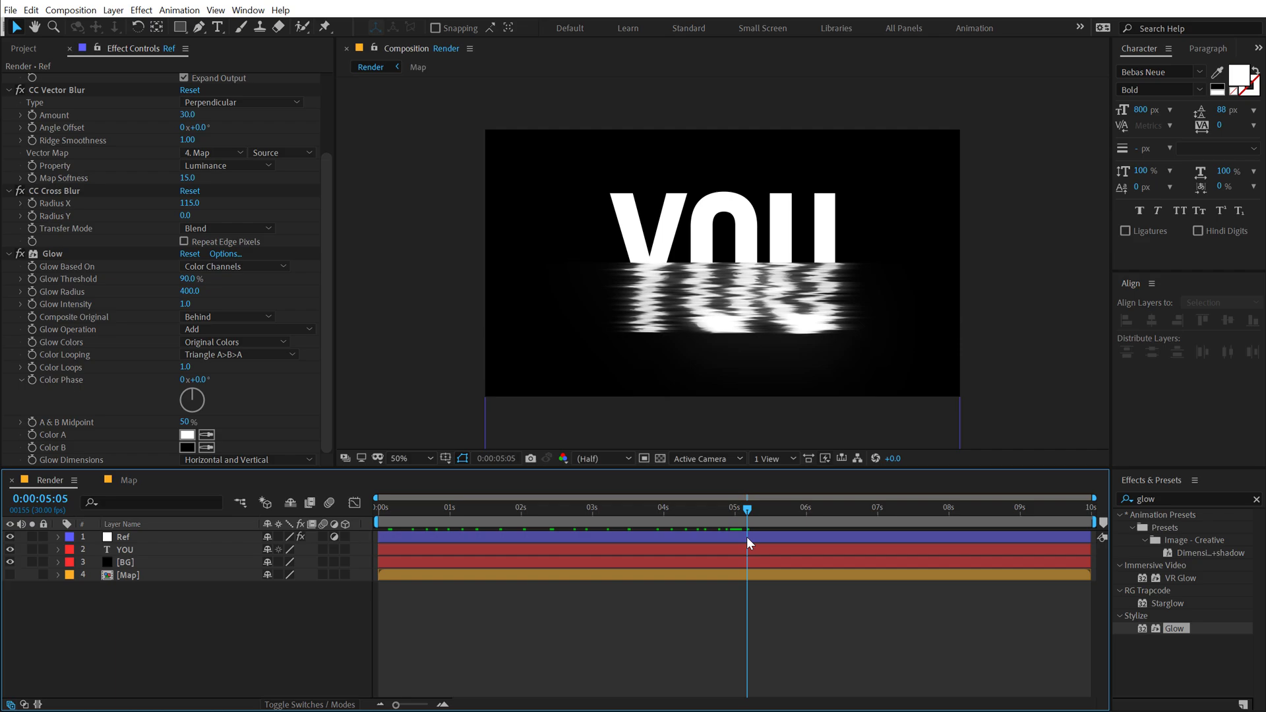
Add the Noise effect to Ref with Amount of Noise set to 2%.
{"action": "double_click", "coordinate": [1167, 501]}
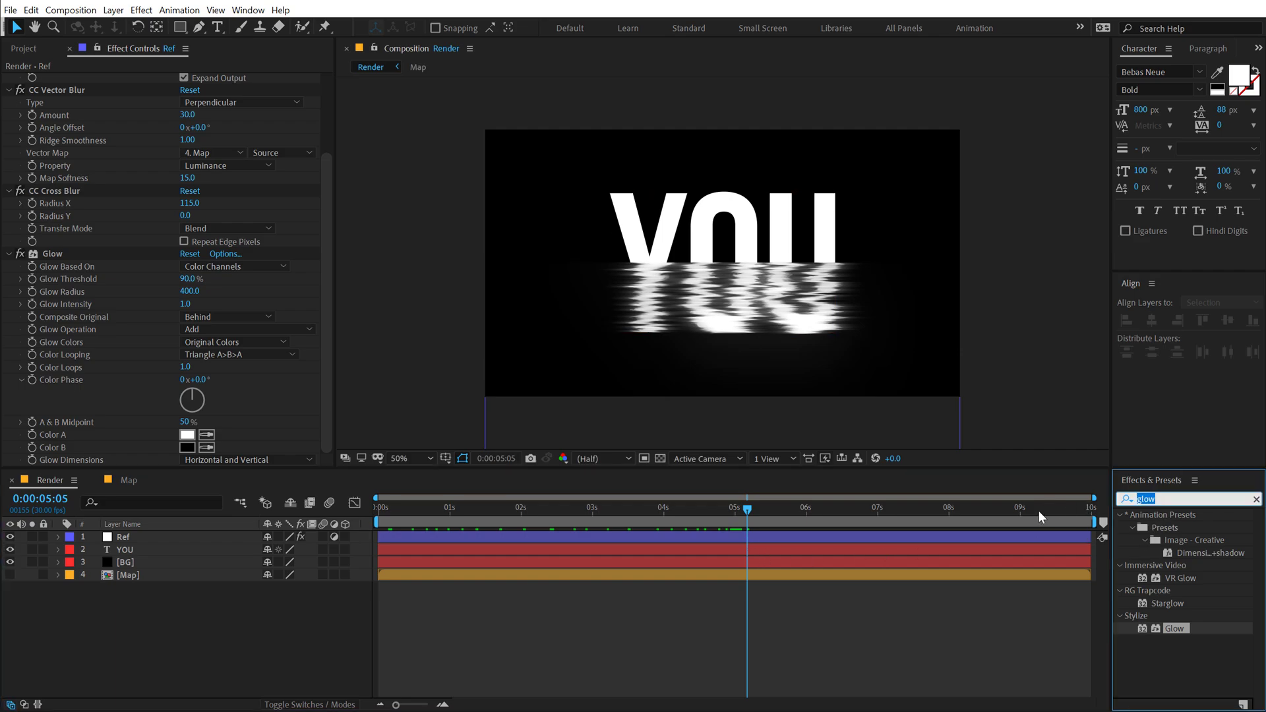
{"action": "type", "text": "noise"}
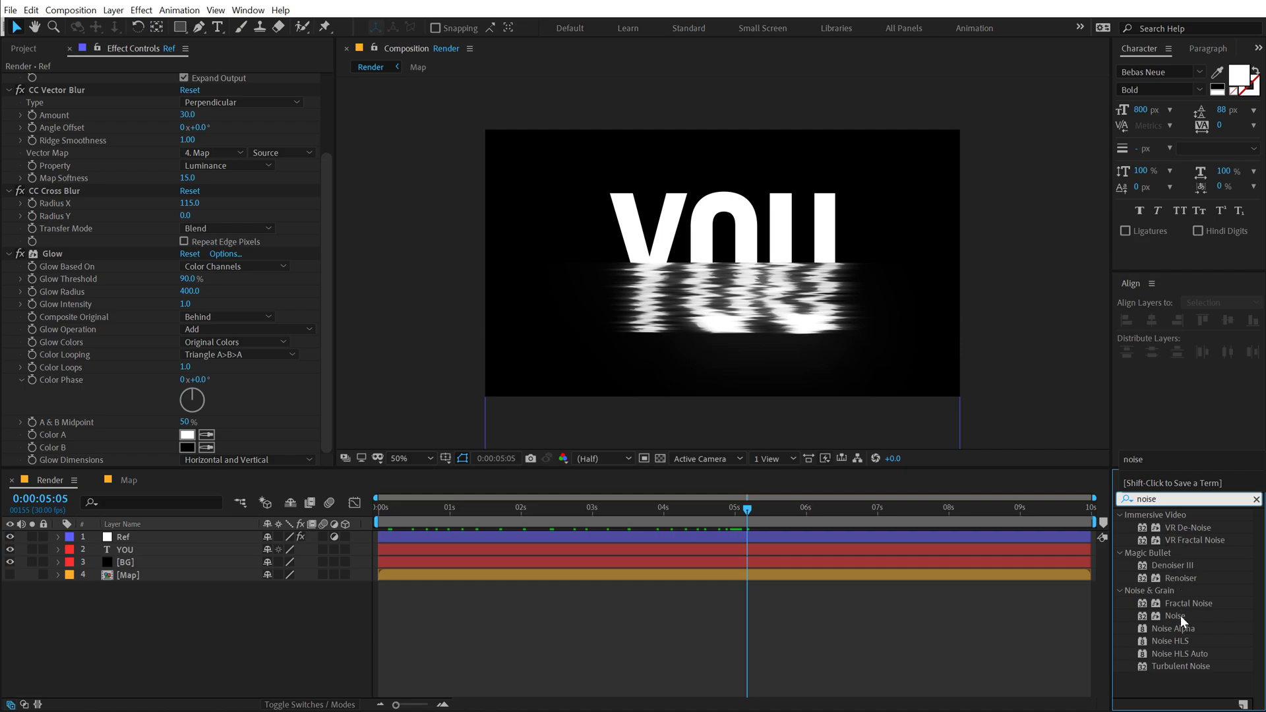
{"action": "left_click_drag", "start_coordinate": [1174, 616], "coordinate": [1033, 554]}
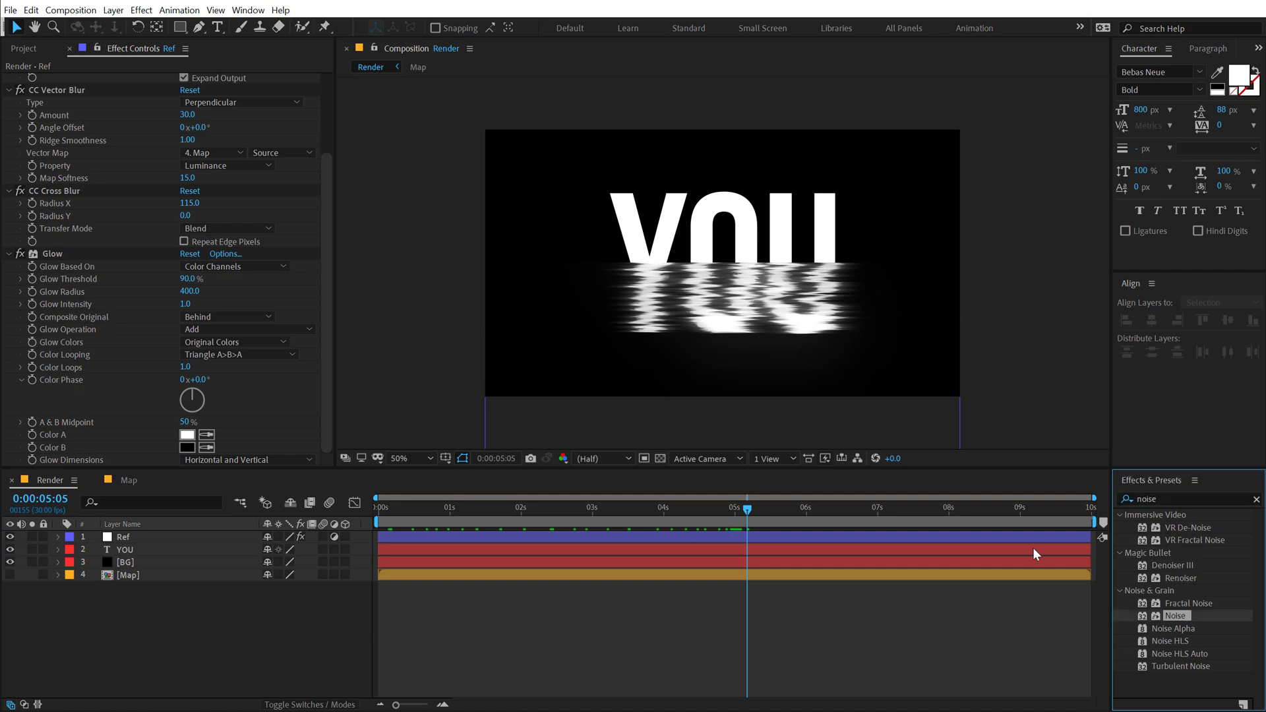
{"action": "left_click_drag", "start_coordinate": [1175, 614], "coordinate": [751, 538]}
{"action": "left_click_drag", "start_coordinate": [1171, 619], "coordinate": [320, 385]}
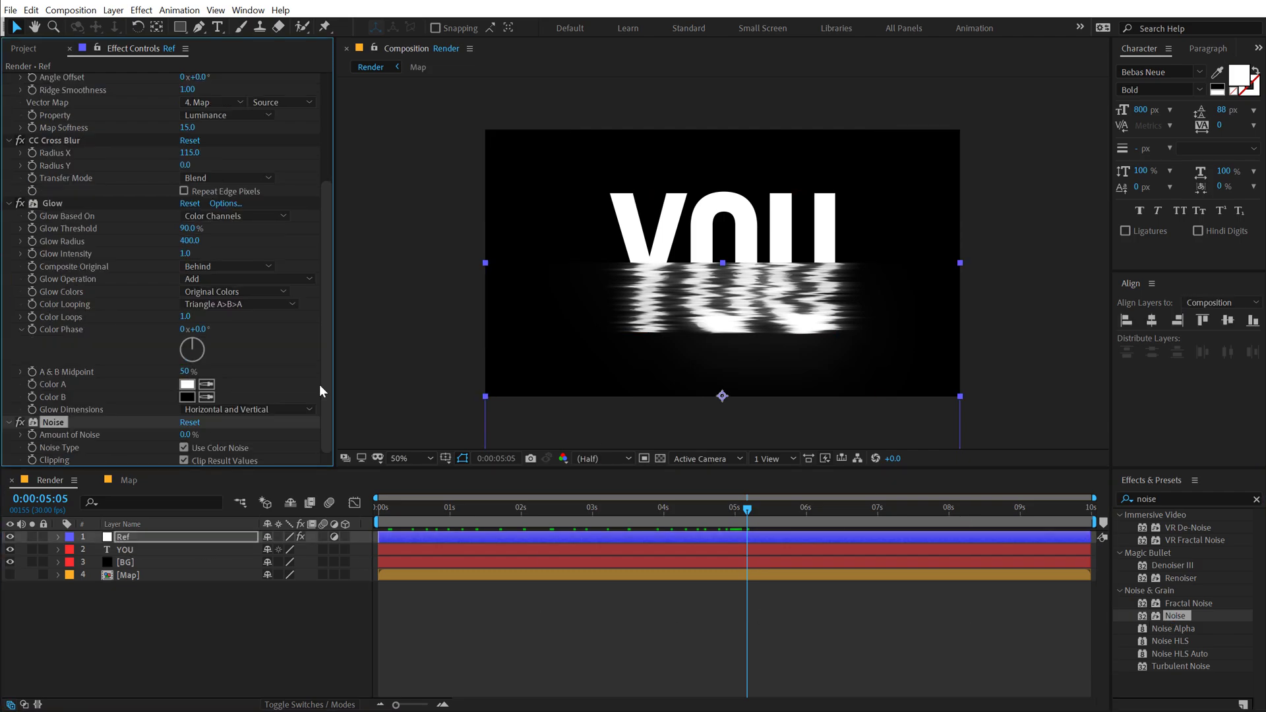
{"action": "left_click", "coordinate": [185, 436]}
{"action": "type", "text": "2"}
{"action": "key", "text": "Return"}
Switch the project to 16 bpc and set the preview resolution to Full.
{"action": "left_click", "coordinate": [181, 618]}
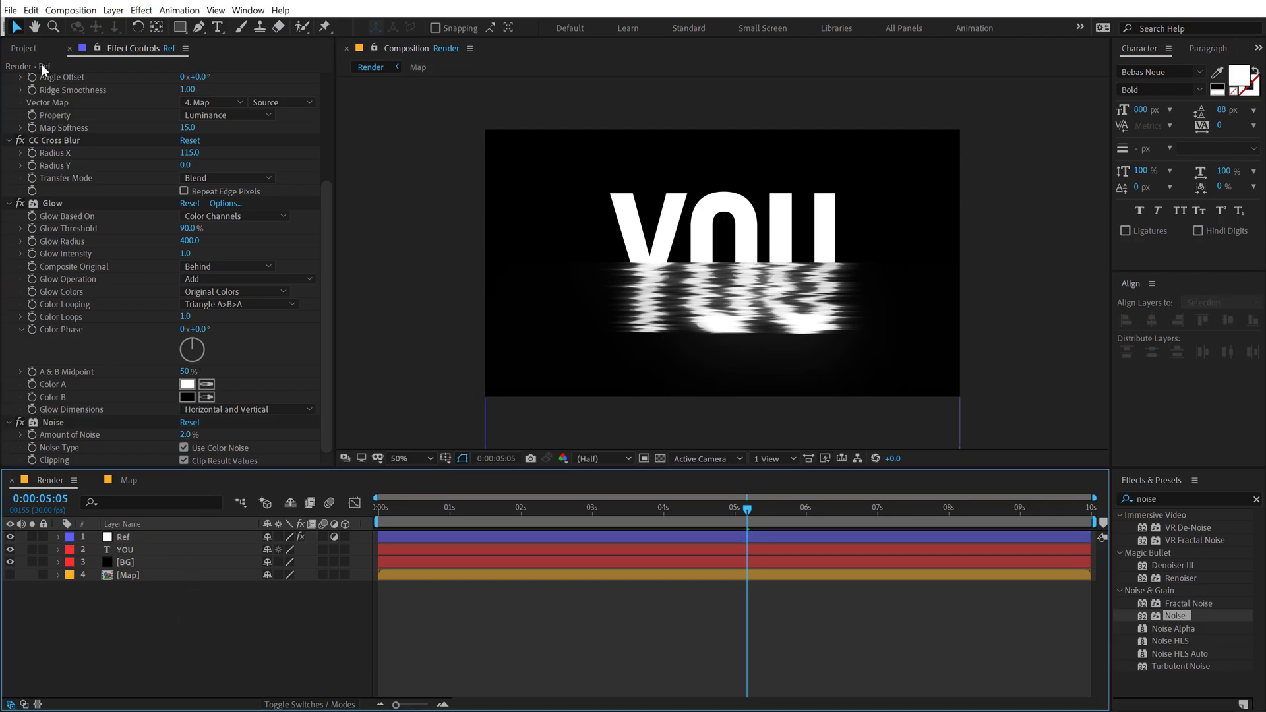
{"action": "left_click", "coordinate": [26, 50]}
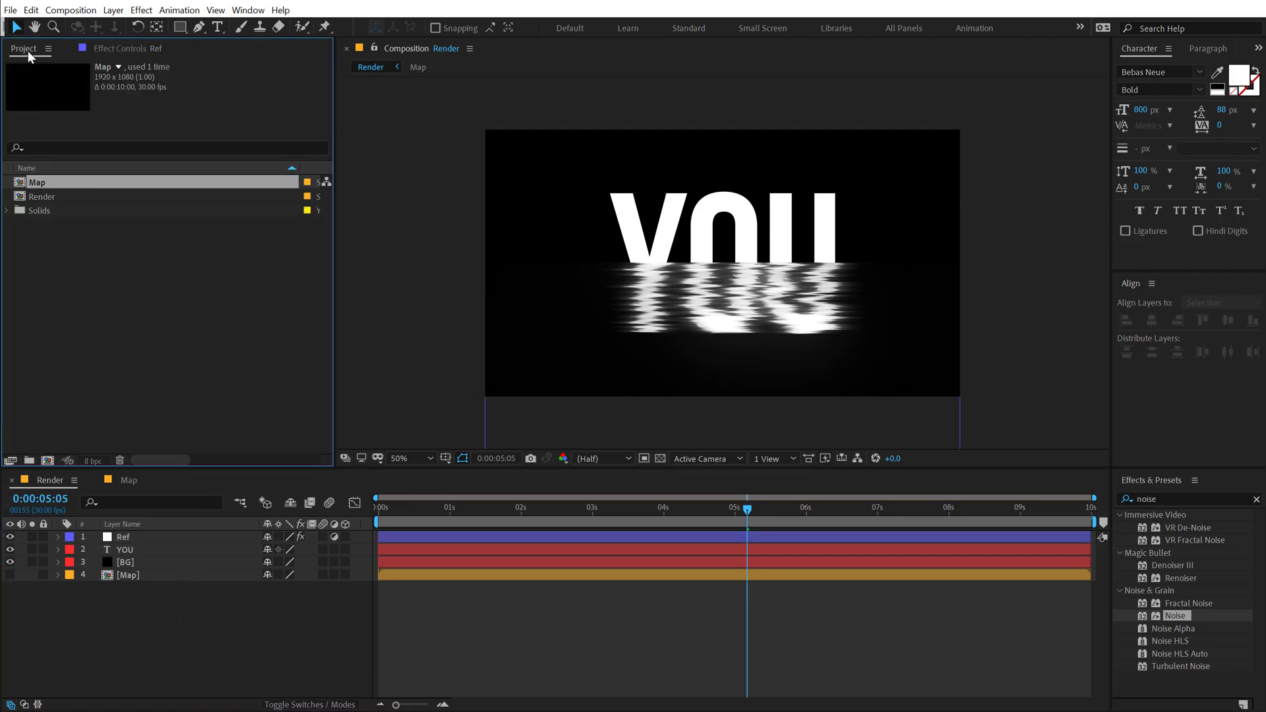
{"action": "left_click", "coordinate": [92, 464], "text": "alt"}
{"action": "left_click", "coordinate": [197, 612]}
{"action": "key", "text": "slash"}
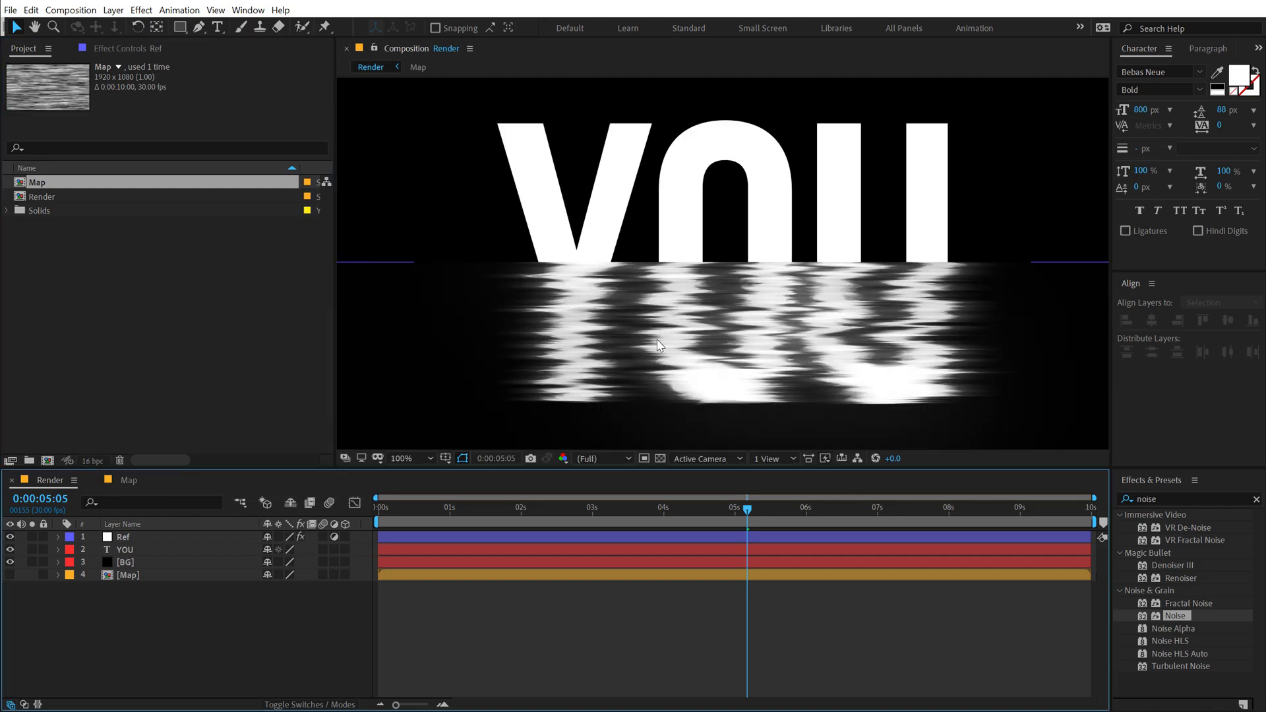
{"action": "left_click", "coordinate": [608, 457]}
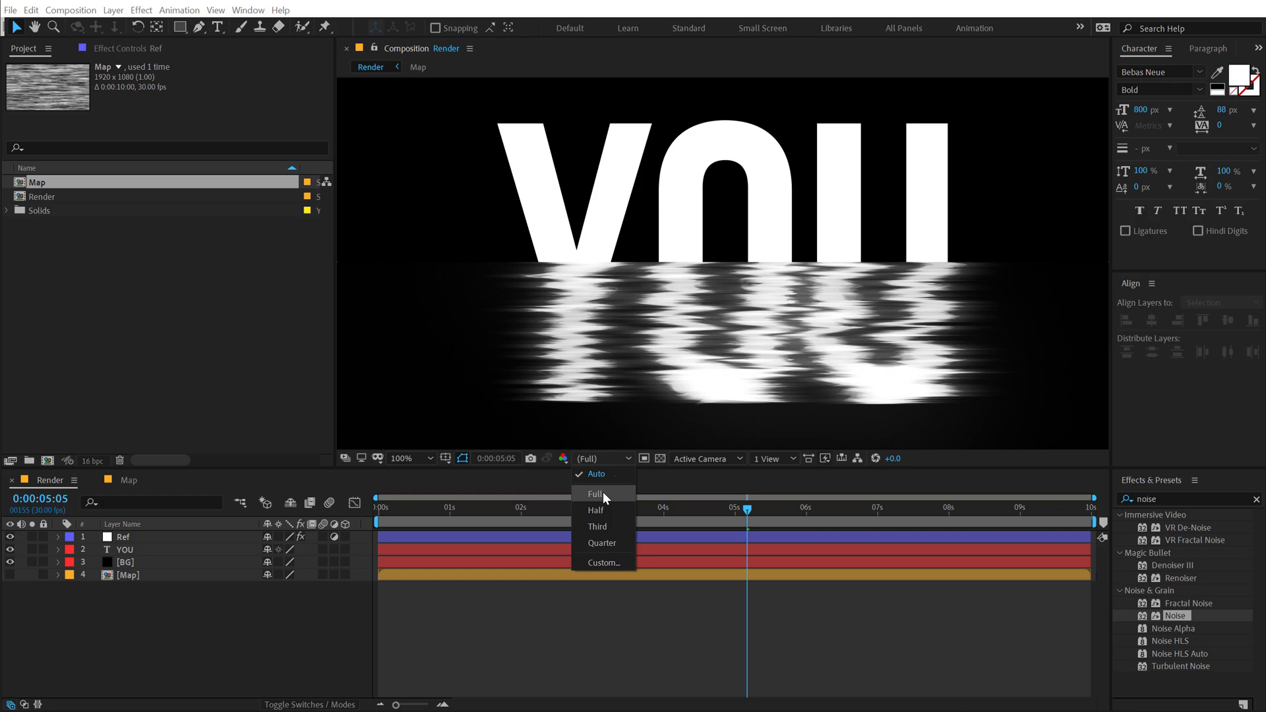
{"action": "left_click", "coordinate": [603, 492]}
{"action": "key", "text": "comma"}
{"action": "key", "text": "comma"}
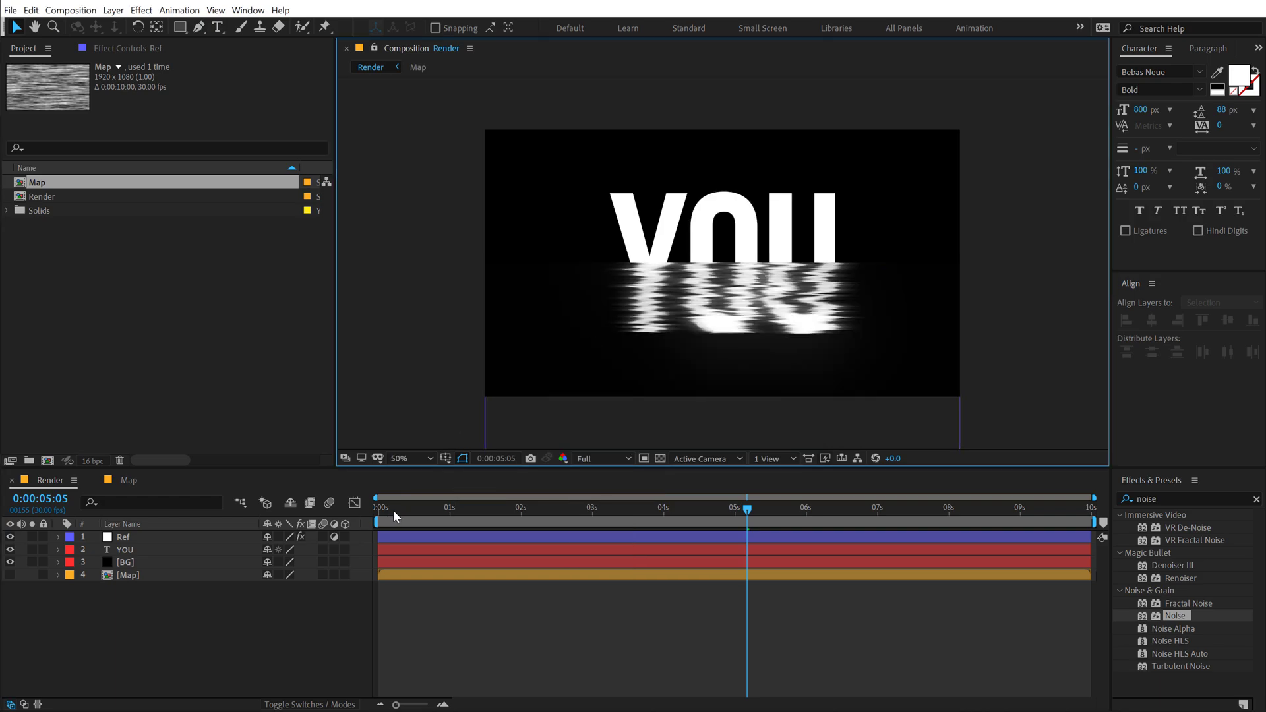
{"action": "left_click_drag", "start_coordinate": [393, 509], "coordinate": [540, 516]}
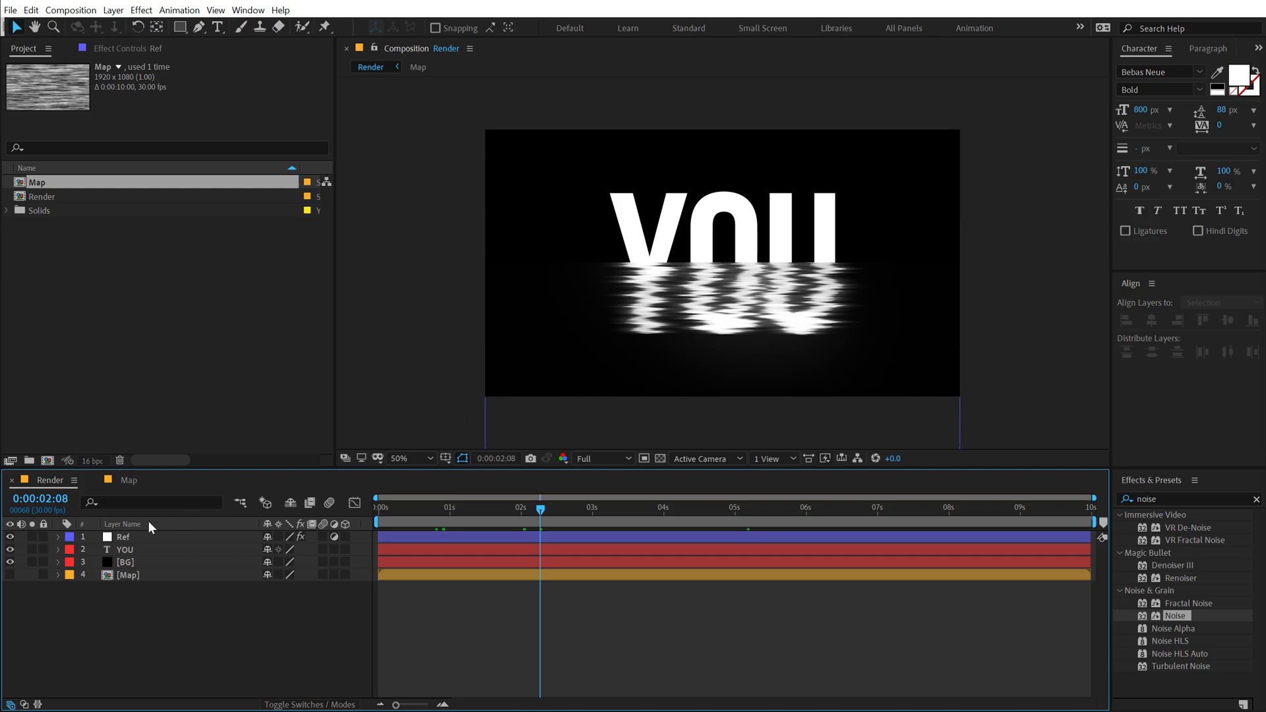
Set the YOU layer's fill colour to yellow in the Text Color dialog.
{"action": "left_click", "coordinate": [125, 549]}
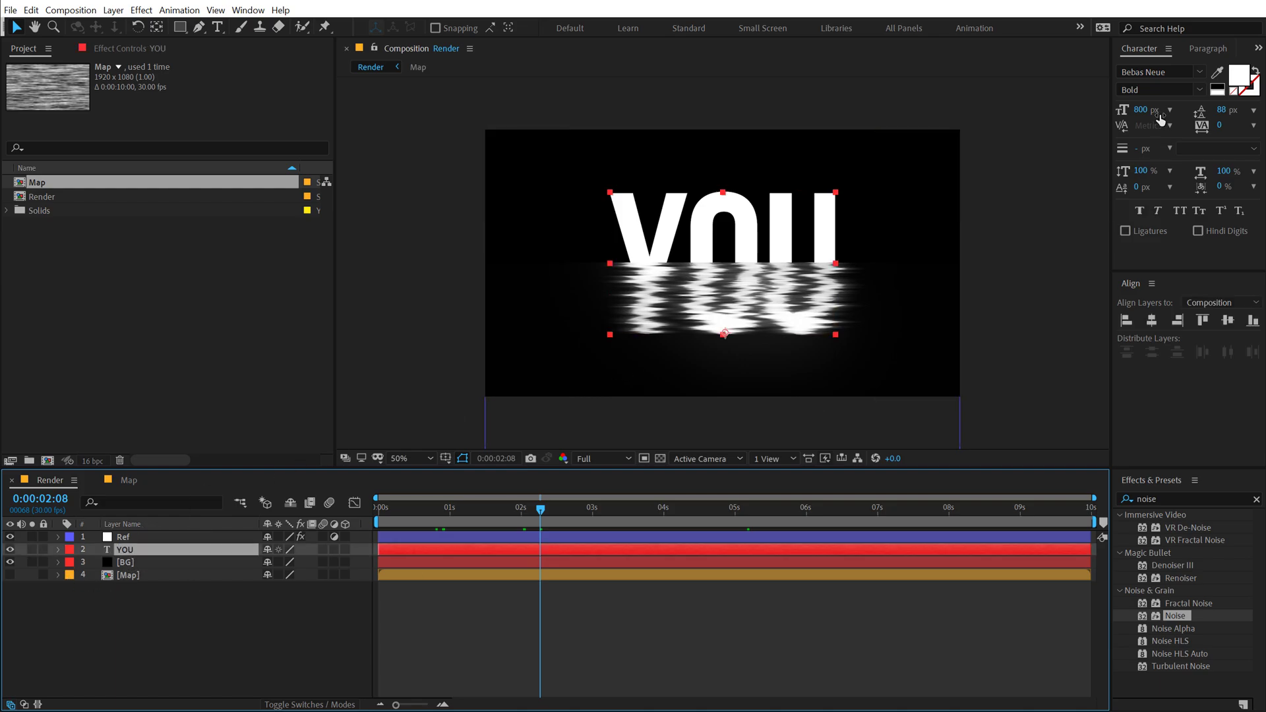
{"action": "left_click", "coordinate": [1234, 86]}
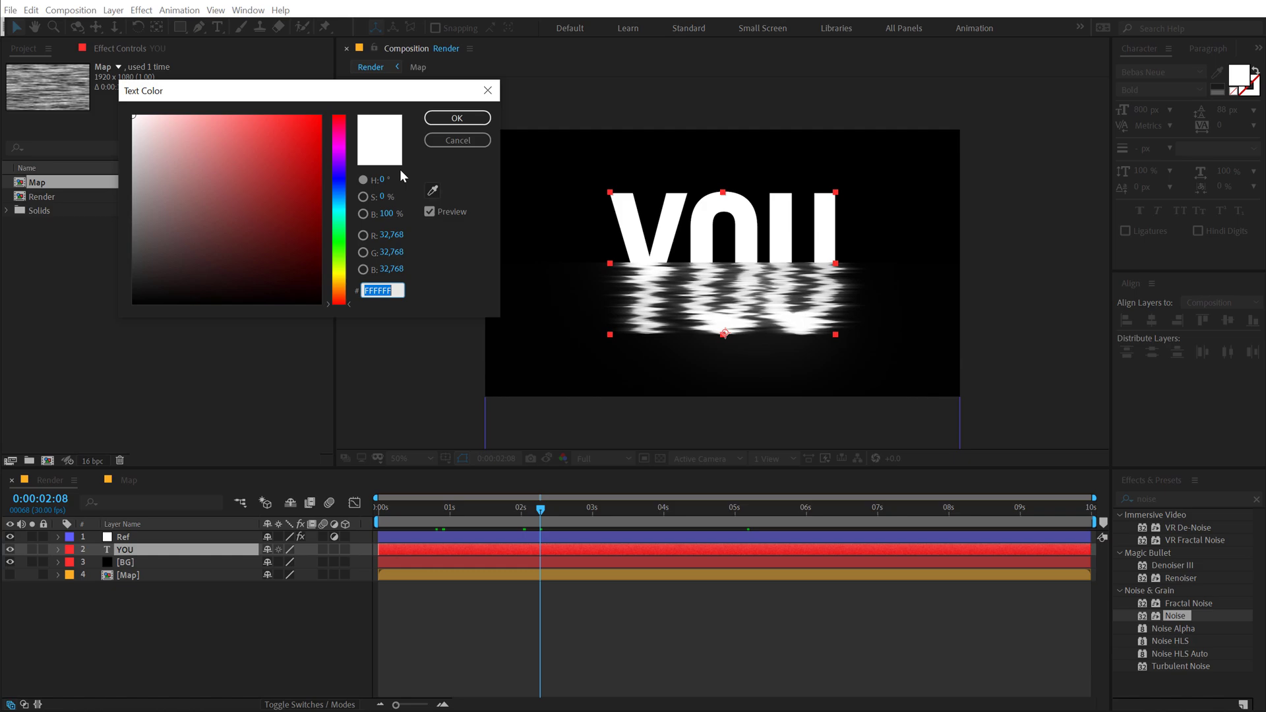
{"action": "left_click_drag", "start_coordinate": [341, 232], "coordinate": [338, 286]}
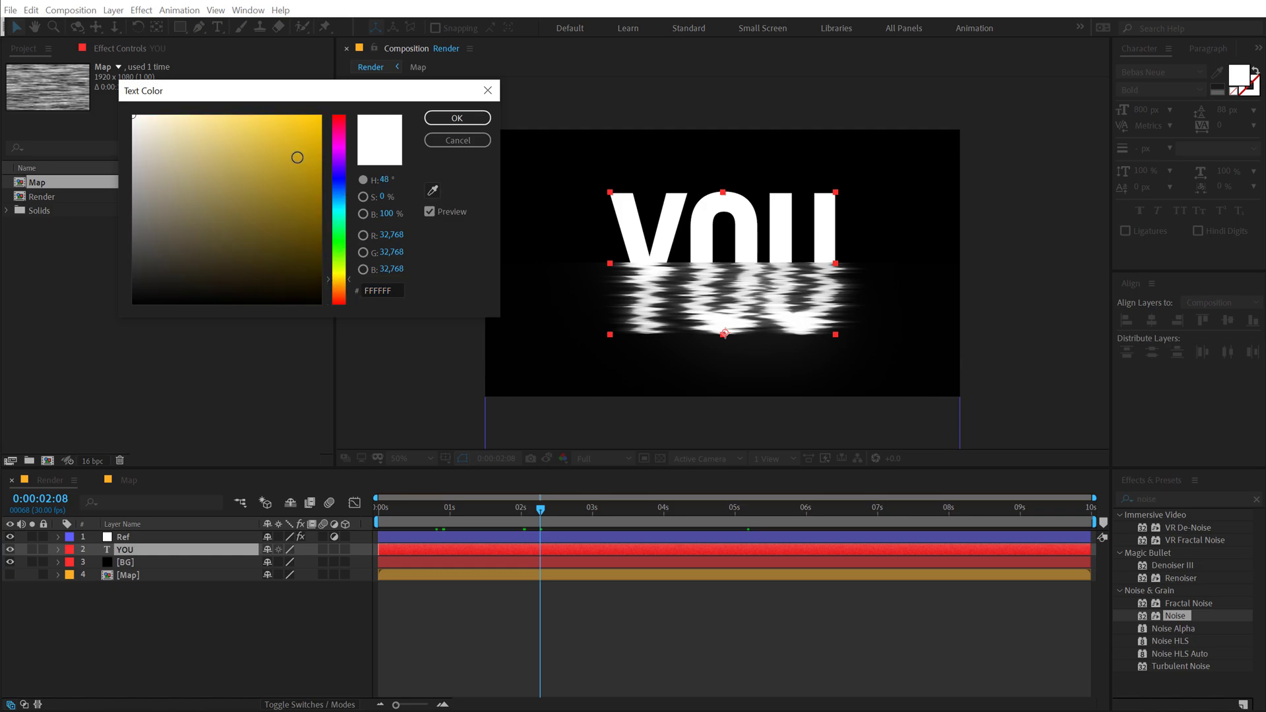
{"action": "left_click", "coordinate": [298, 157]}
{"action": "left_click", "coordinate": [457, 117]}
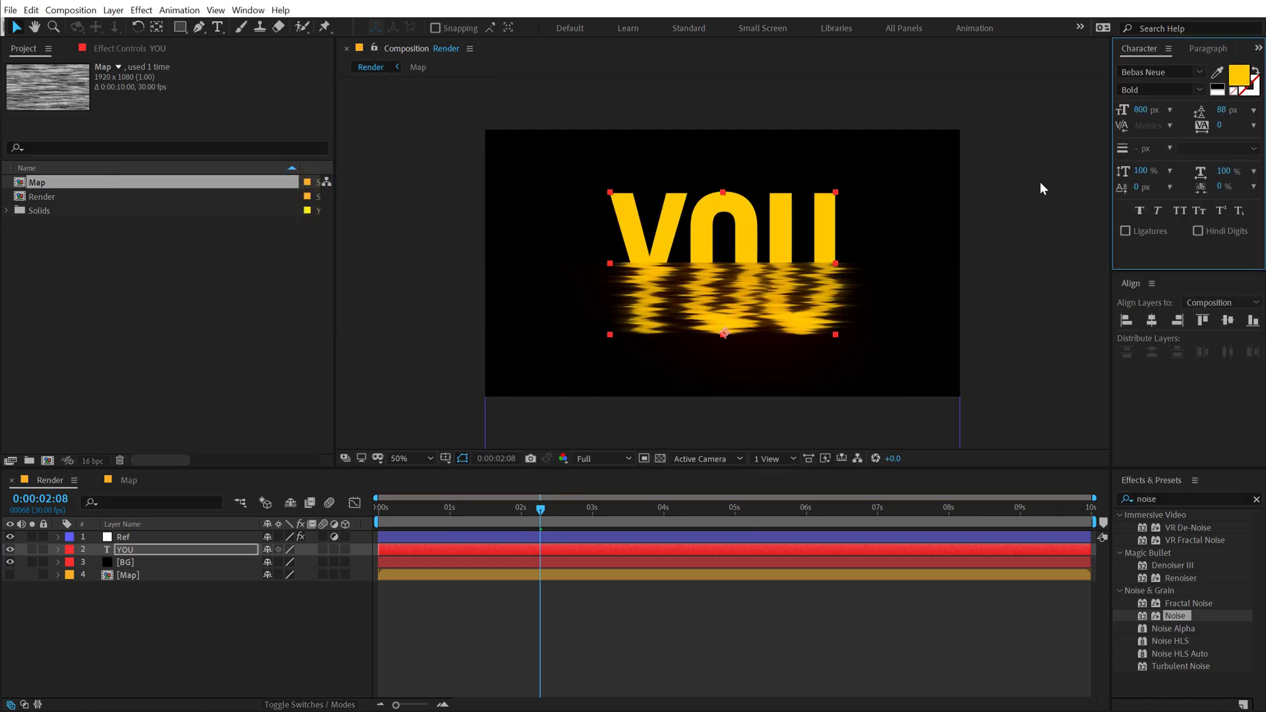
{"action": "left_click", "coordinate": [137, 620]}
{"action": "left_click", "coordinate": [464, 511]}
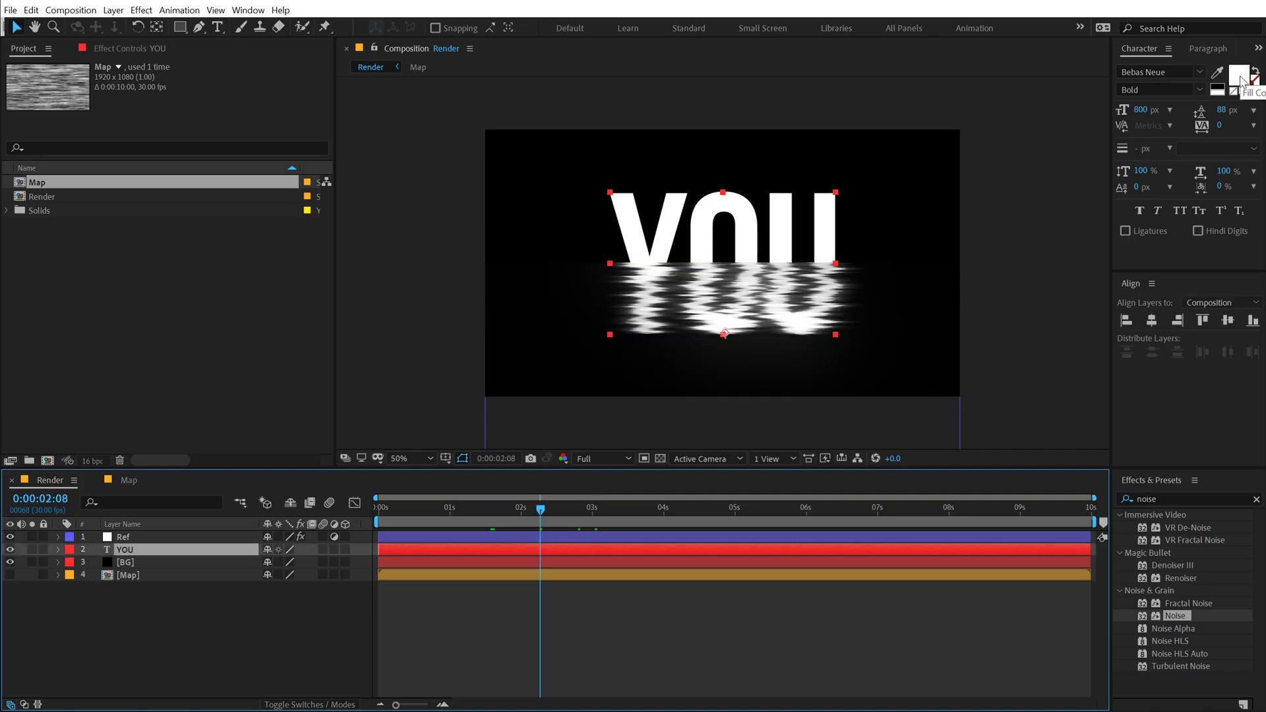
Duplicate the white YOU text layer, move the copy below, and name it Ref.
{"action": "left_click", "coordinate": [127, 552]}
{"action": "key", "text": "ctrl+d"}
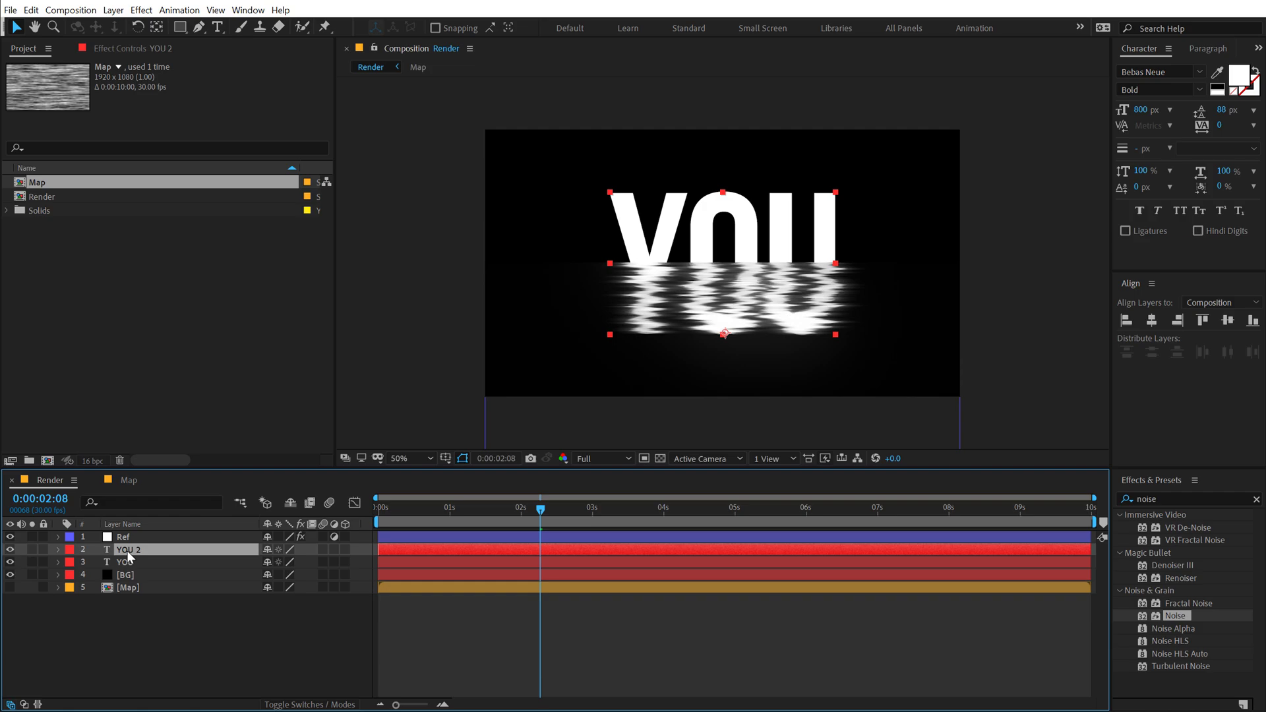
{"action": "left_click_drag", "start_coordinate": [127, 555], "coordinate": [128, 567]}
{"action": "key", "text": "Return"}
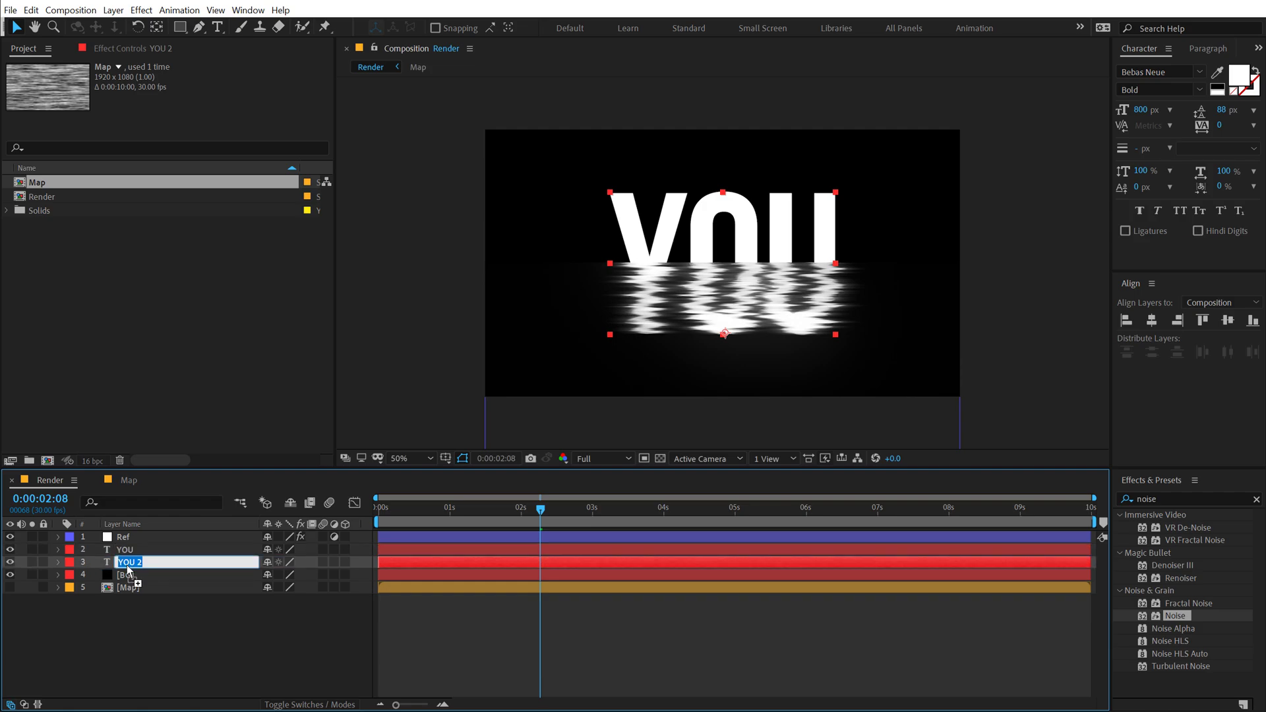
{"action": "type", "text": "Ref"}
{"action": "left_click", "coordinate": [140, 638]}
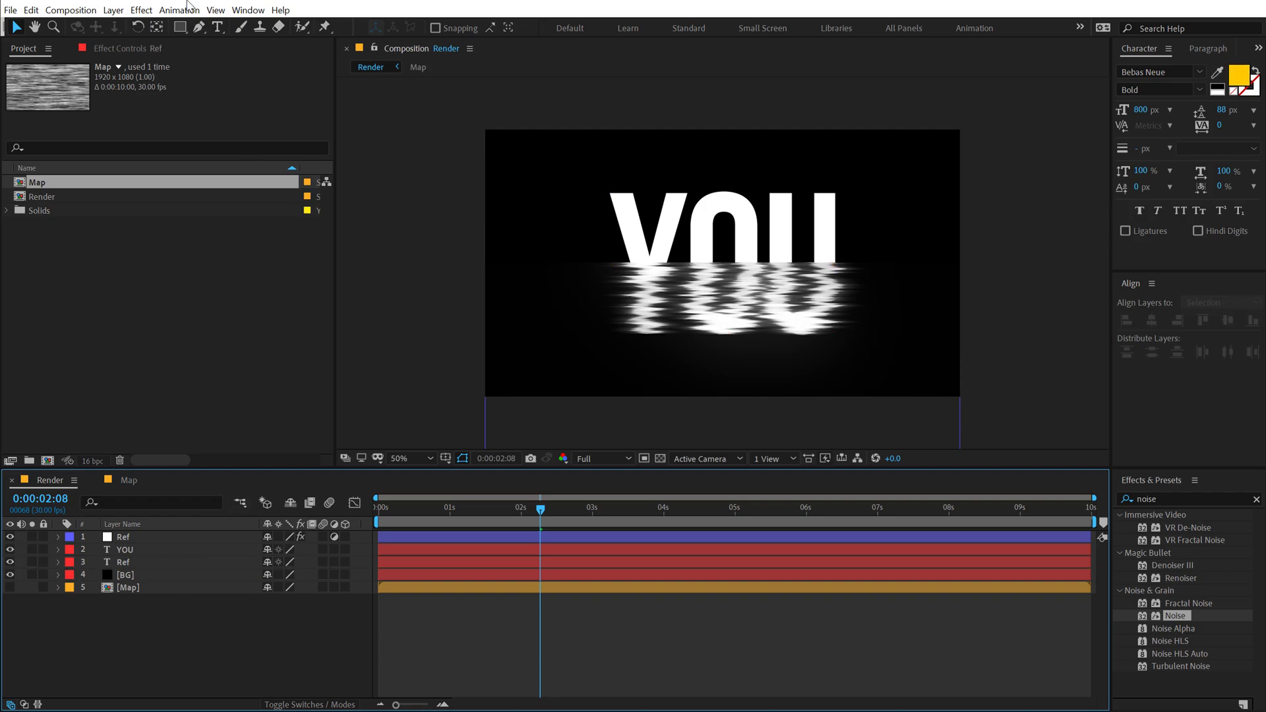
Add a full-frame white rectangle, move it down over the reflection, and align it vertically with Ref.
{"action": "left_click", "coordinate": [179, 27]}
{"action": "double_click", "coordinate": [179, 27]}
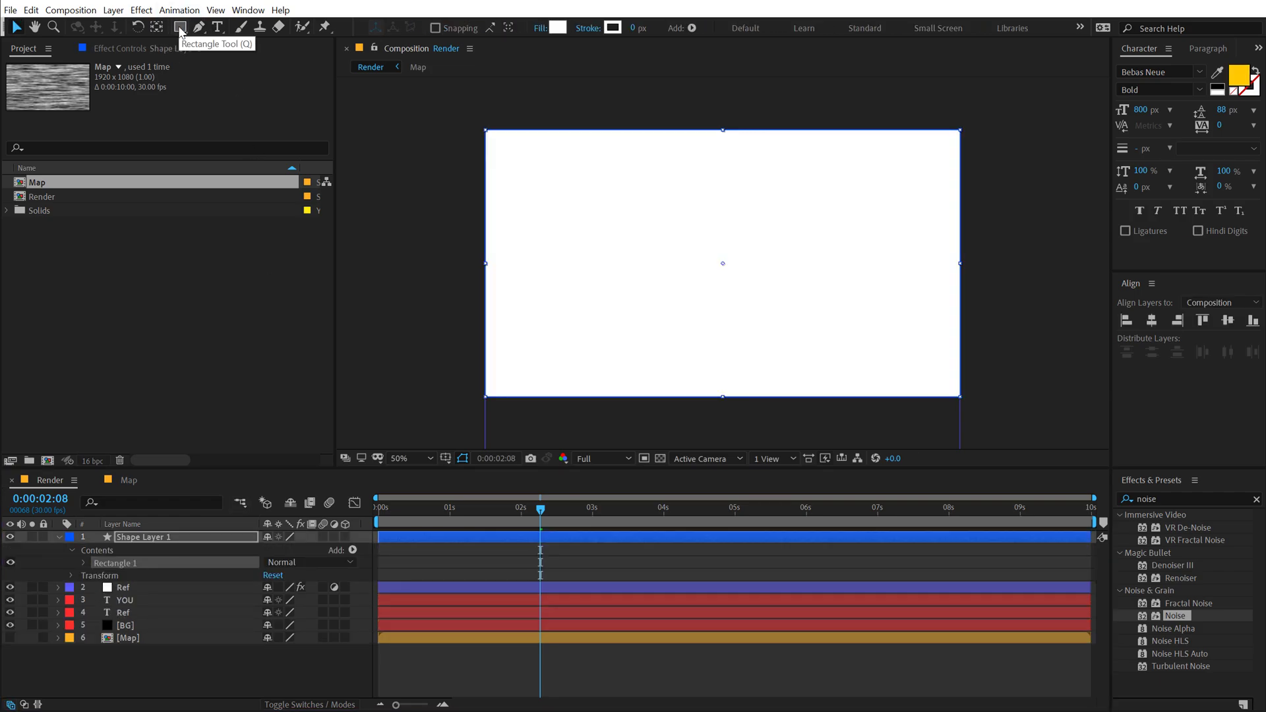
{"action": "key", "text": "v"}
{"action": "left_click_drag", "start_coordinate": [730, 302], "coordinate": [719, 169]}
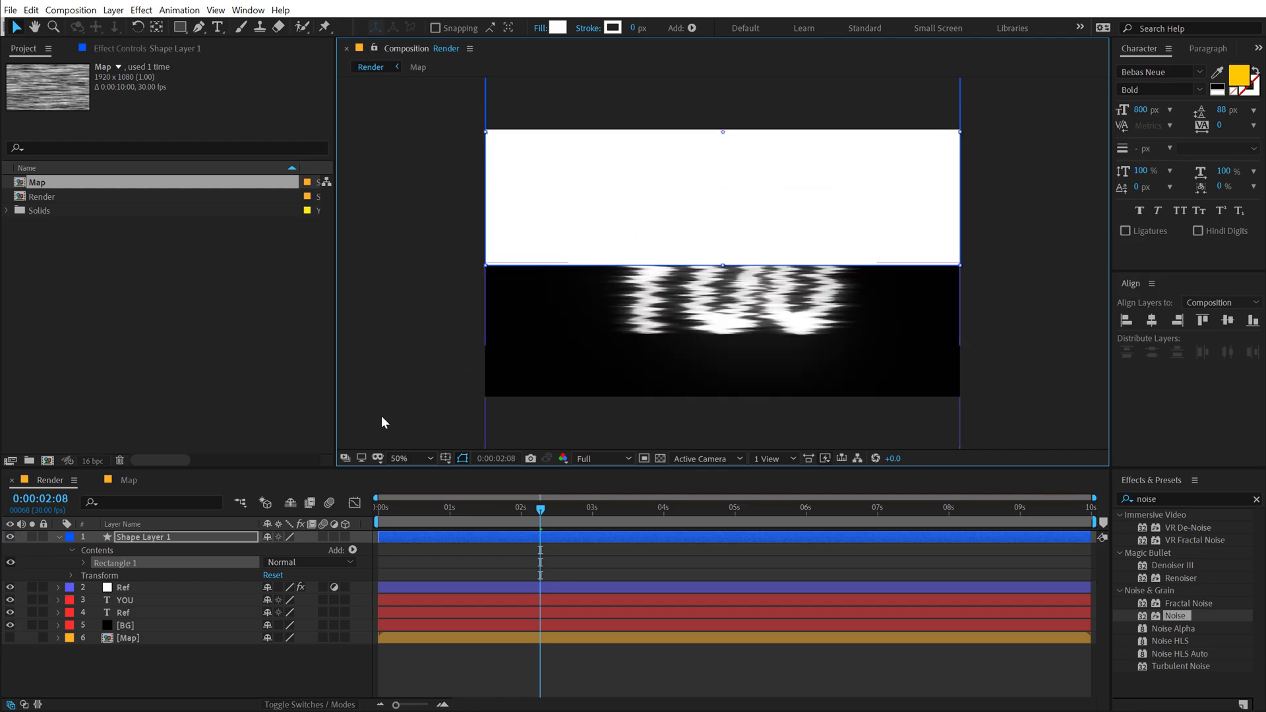
{"action": "left_click_drag", "start_coordinate": [703, 231], "coordinate": [706, 461]}
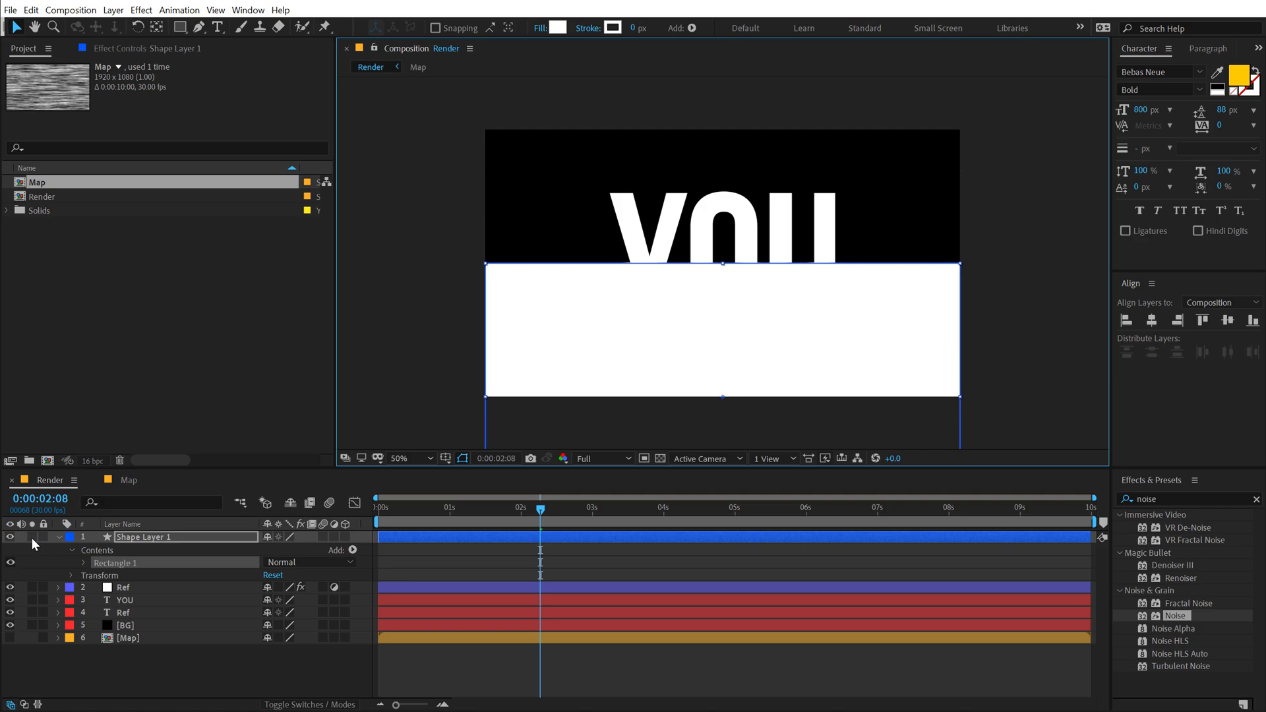
{"action": "left_click", "coordinate": [136, 537]}
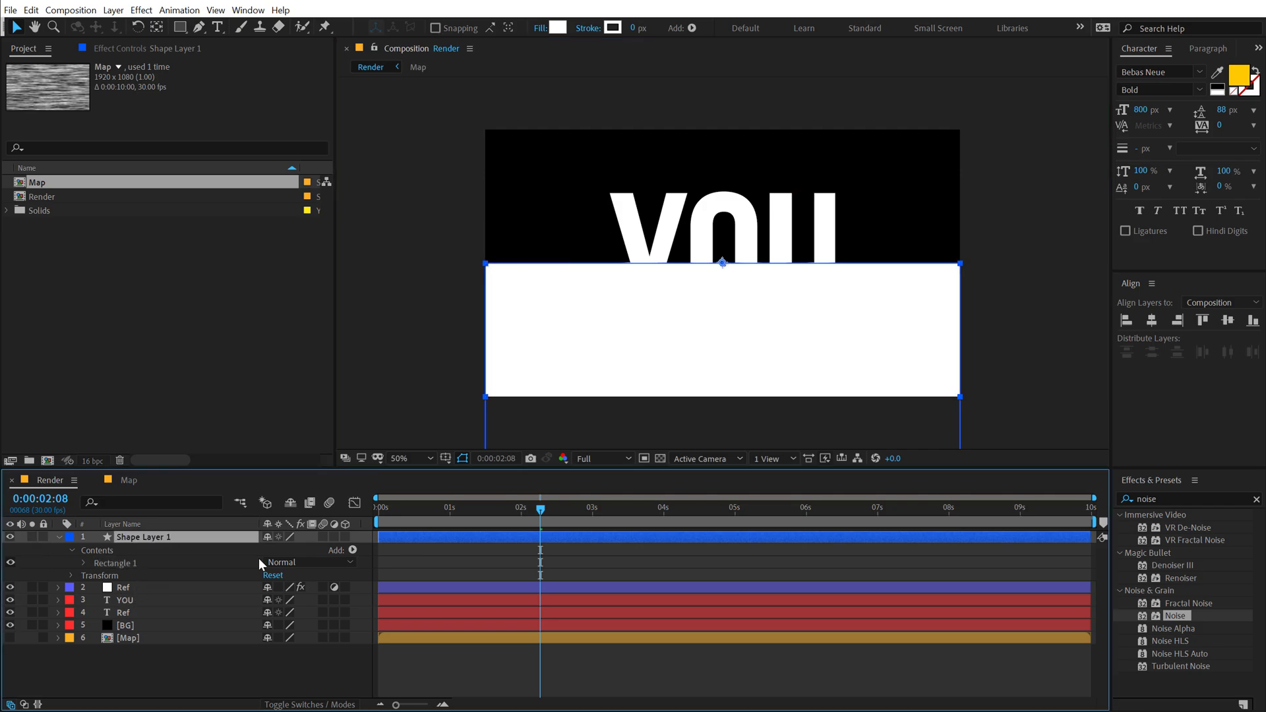
{"action": "left_click", "coordinate": [136, 588], "text": "ctrl"}
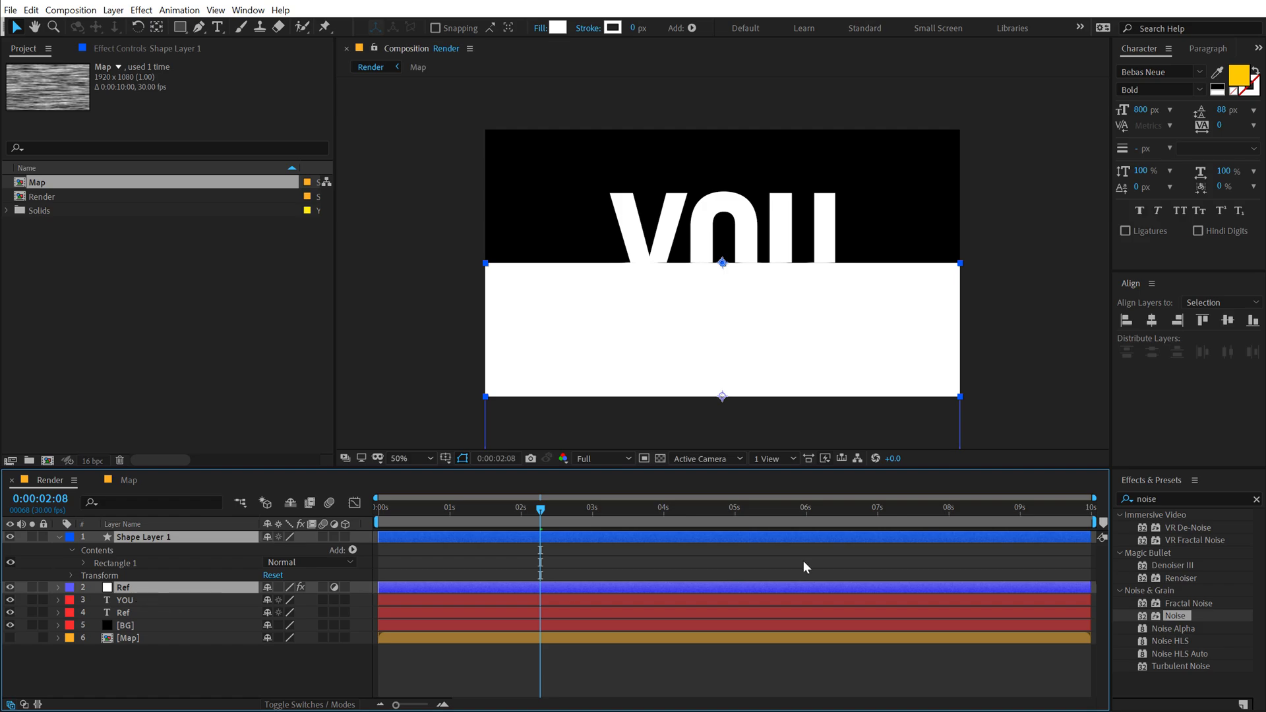
{"action": "left_click", "coordinate": [1228, 321]}
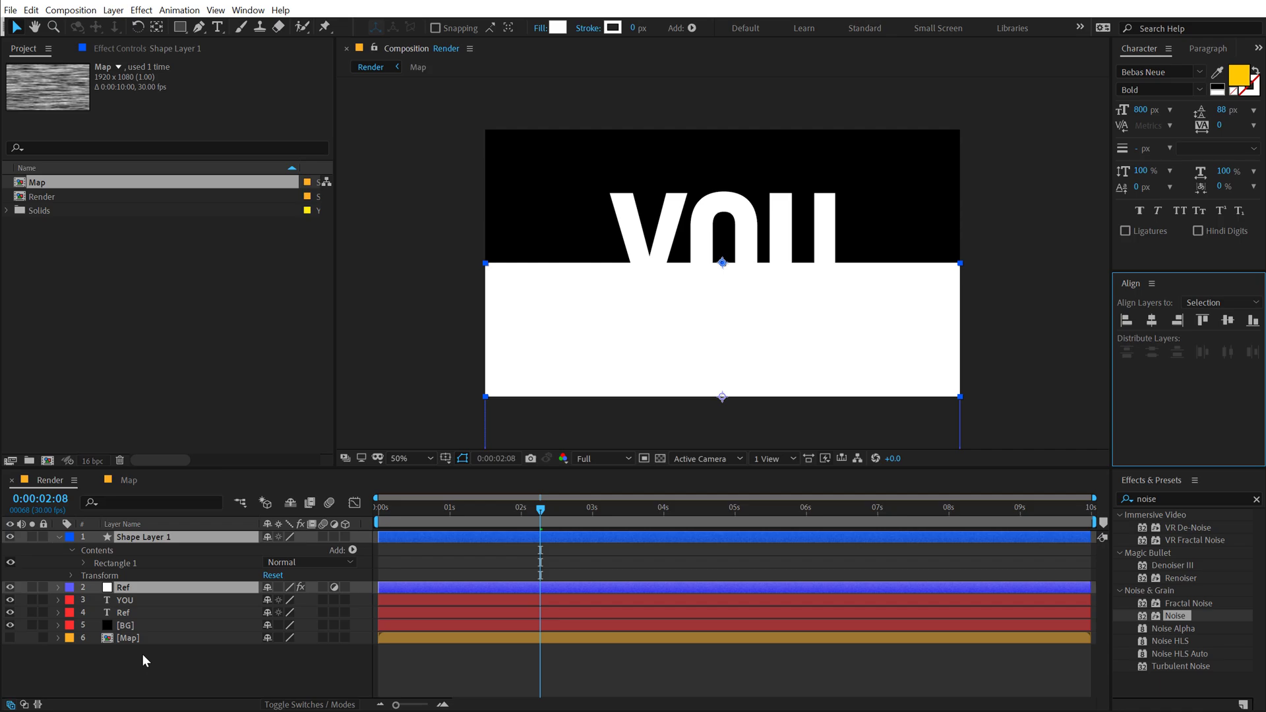
Rename the rectangle layer to Mask.
{"action": "left_click", "coordinate": [156, 541]}
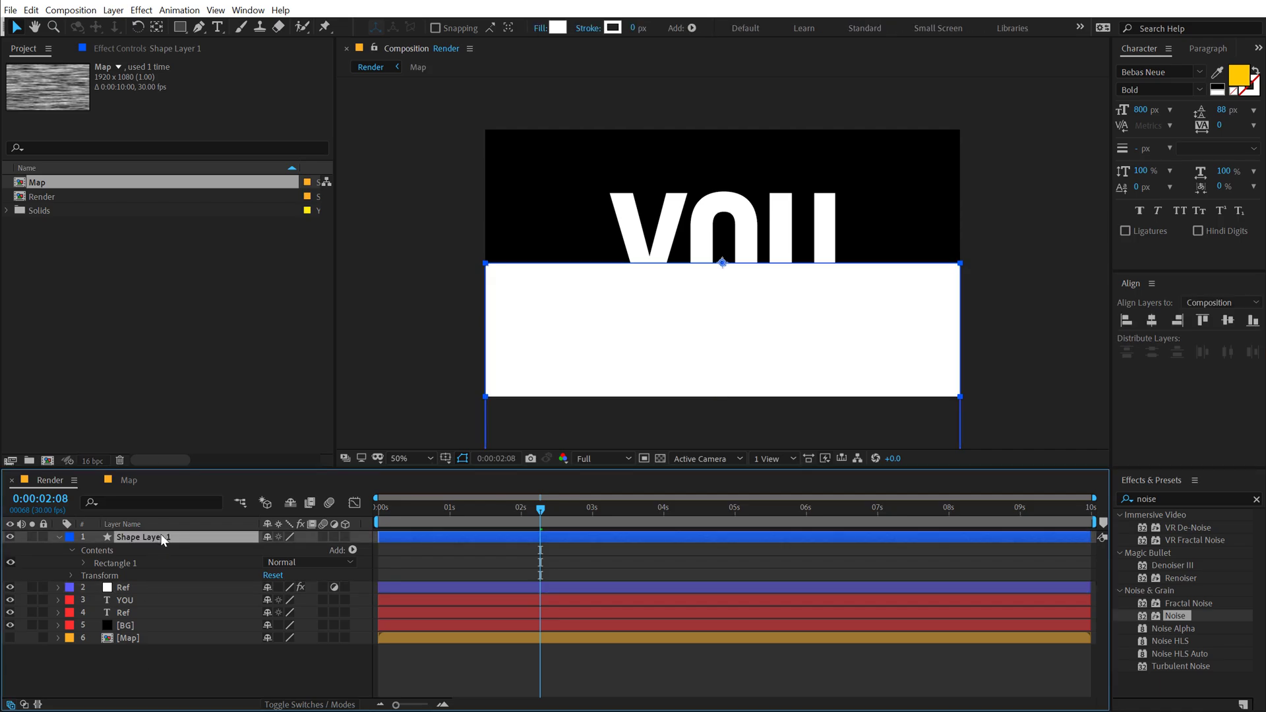
{"action": "key", "text": "Return"}
{"action": "type", "text": "Mask"}
{"action": "key", "text": "Return"}
Hide the Mask layer and apply Set Matte to Ref, taking the matte from Mask.
{"action": "left_click", "coordinate": [10, 536]}
{"action": "left_click", "coordinate": [58, 537]}
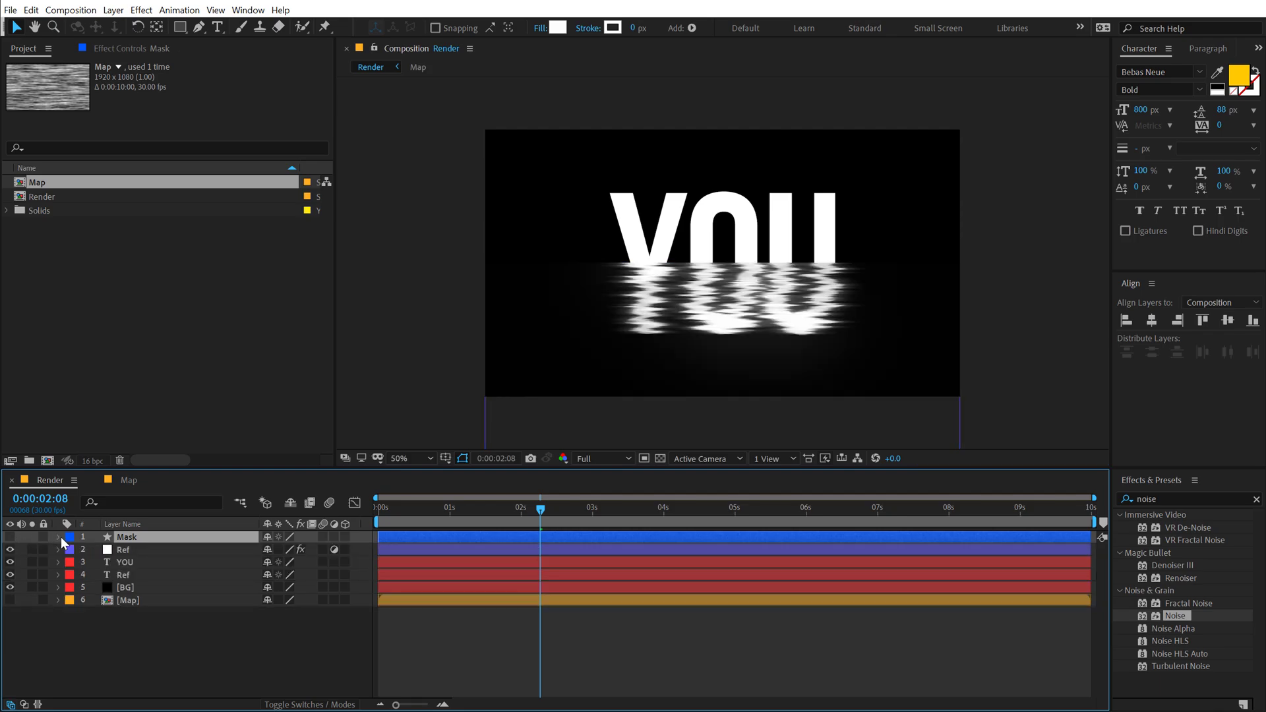
{"action": "left_click", "coordinate": [130, 575]}
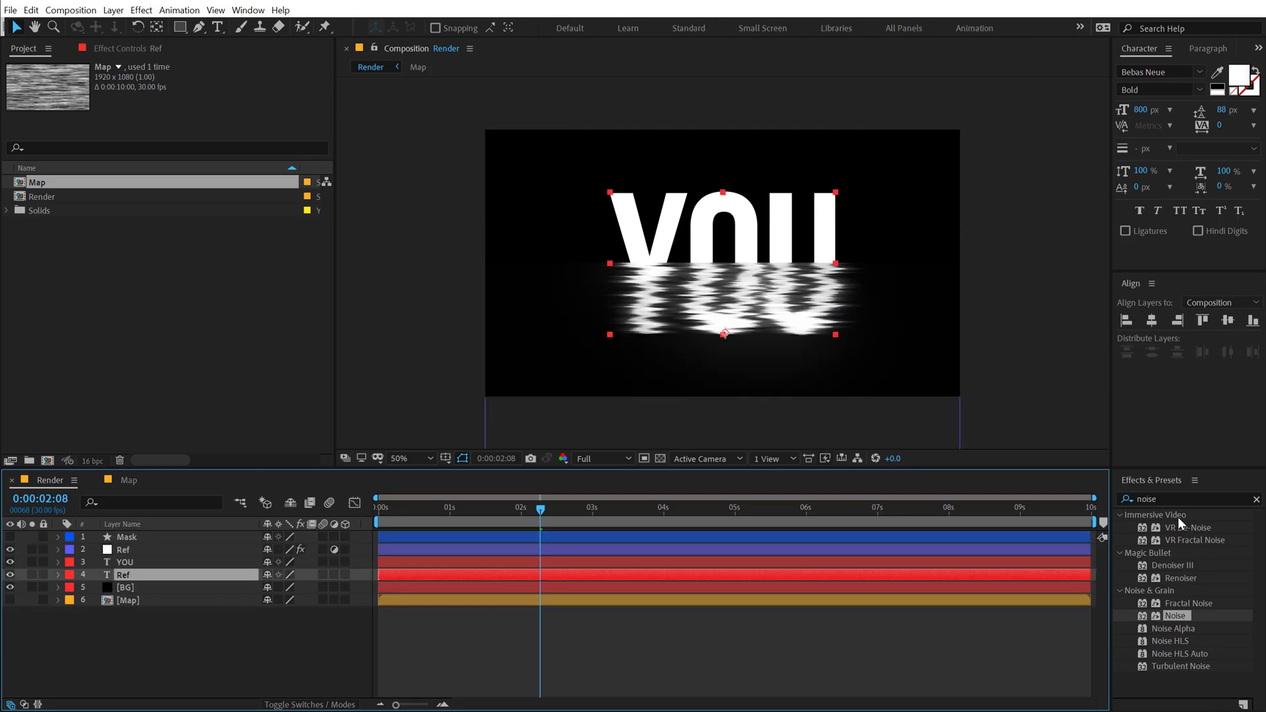
{"action": "left_click", "coordinate": [1169, 499]}
{"action": "type", "text": "se"}
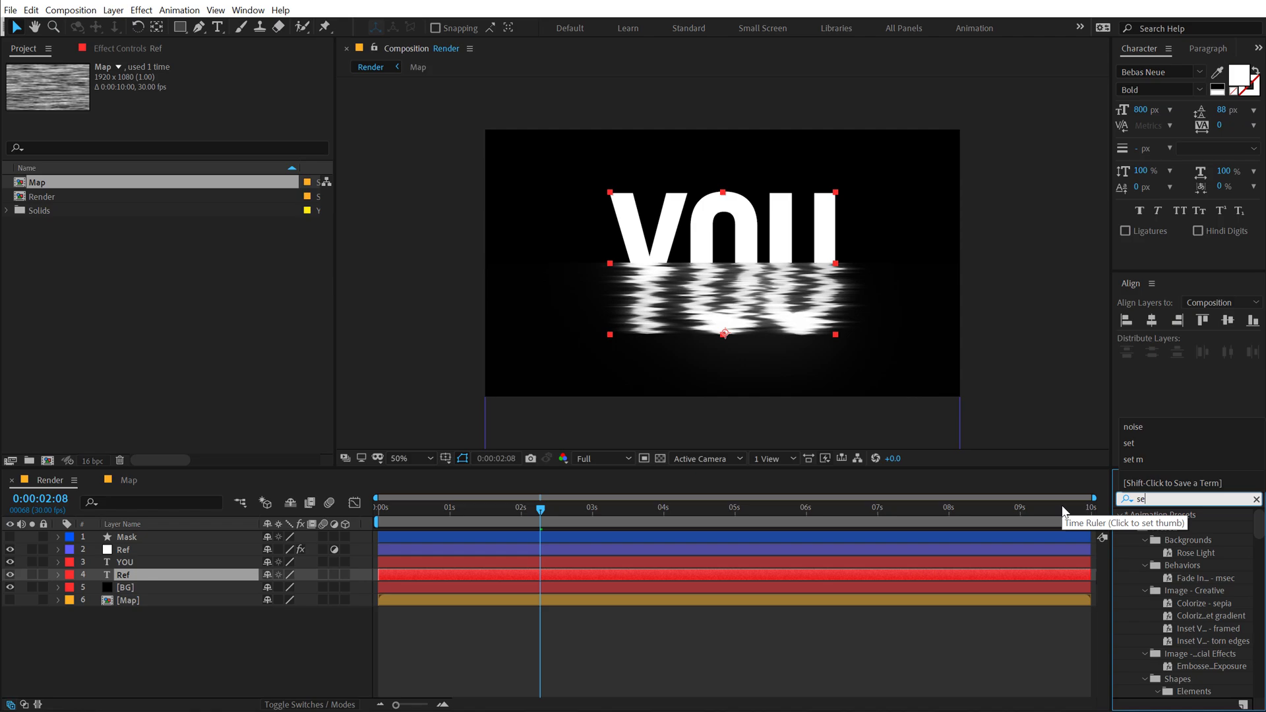
{"action": "type", "text": "t"}
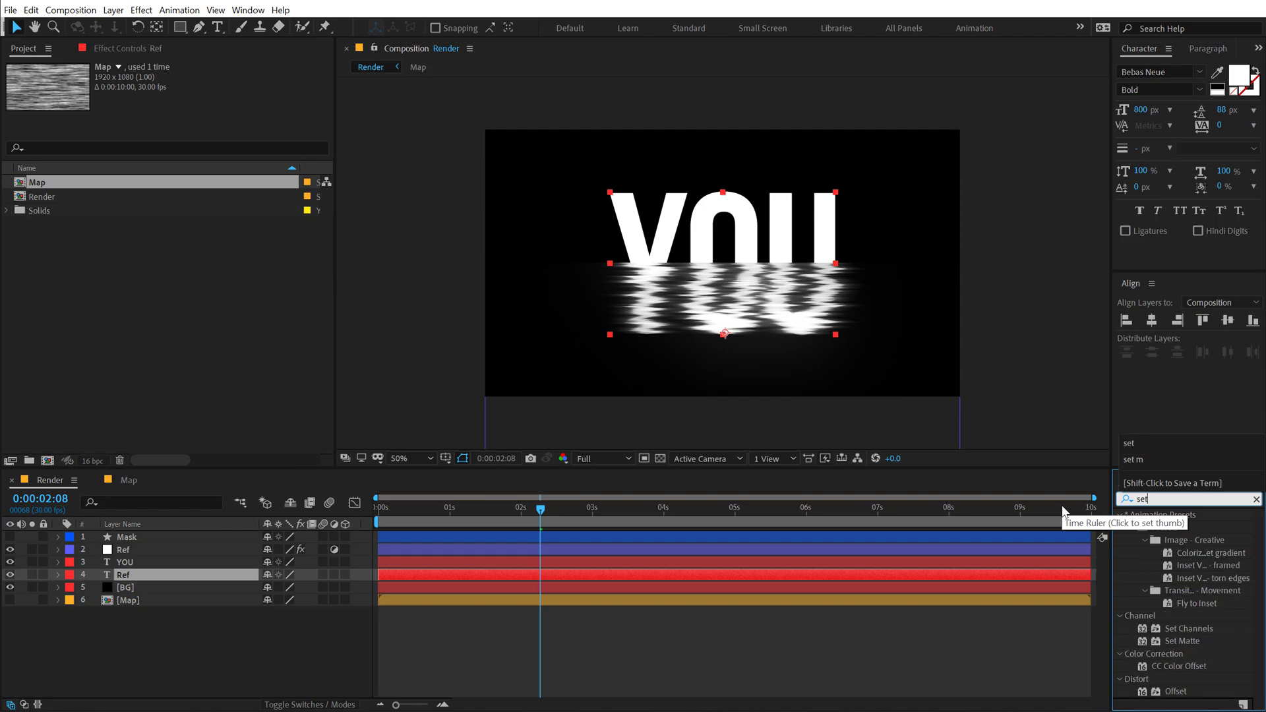
{"action": "double_click", "coordinate": [1187, 641]}
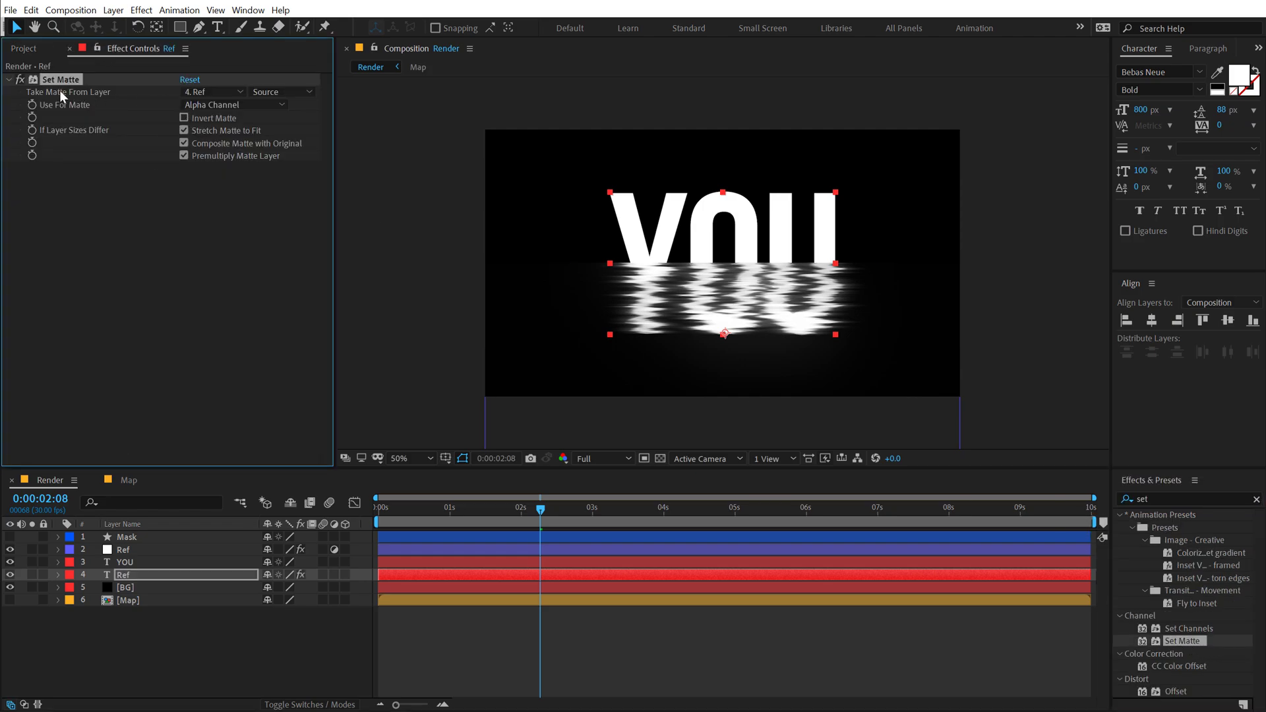
{"action": "left_click", "coordinate": [209, 92]}
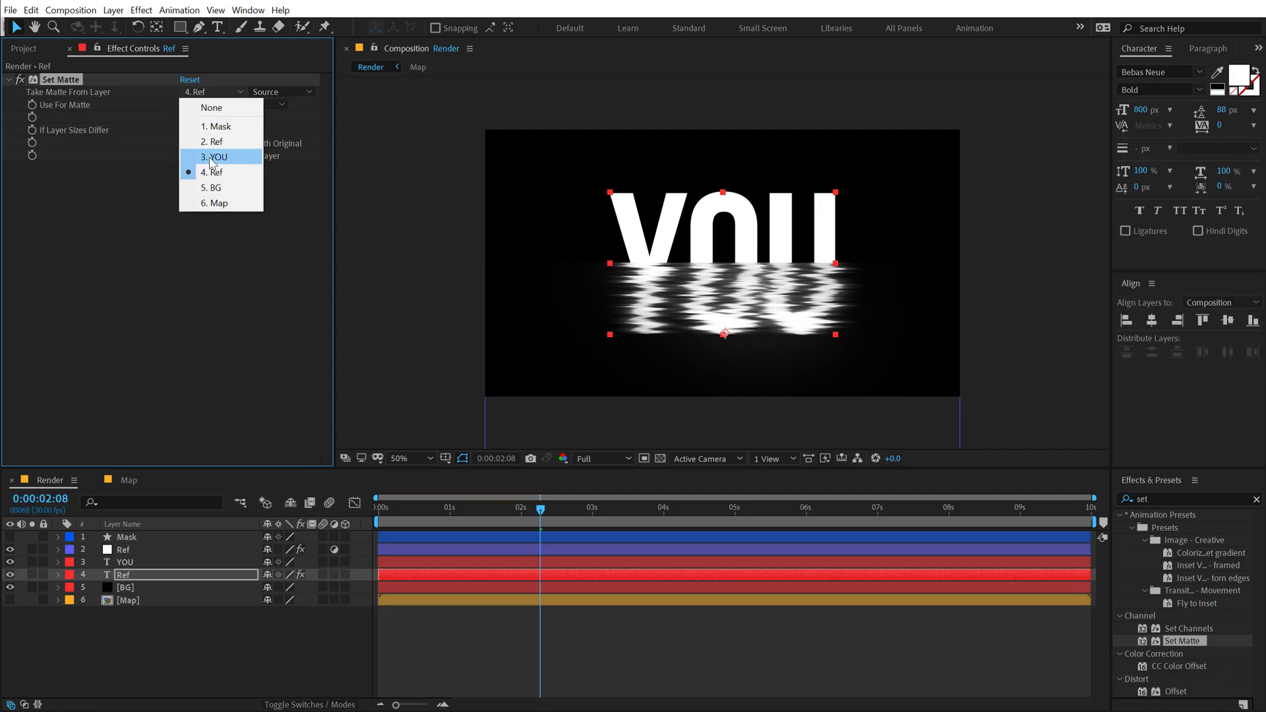
{"action": "left_click", "coordinate": [216, 126]}
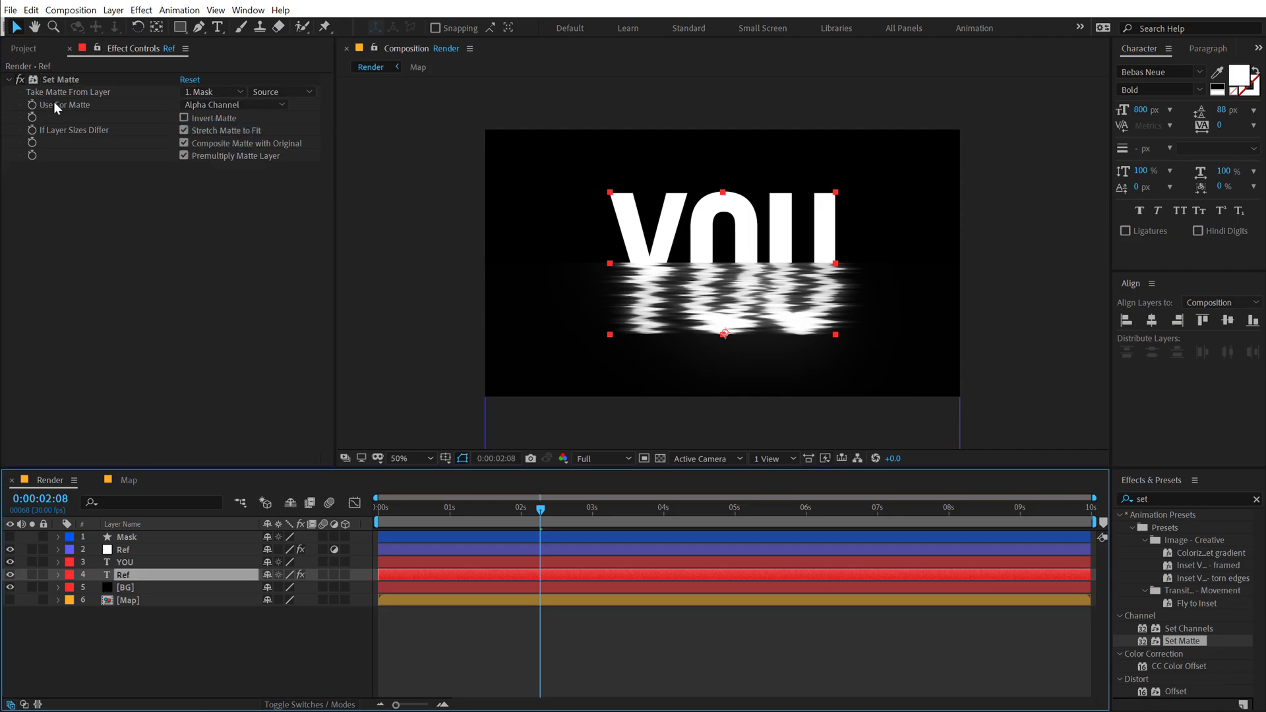
Copy the Set Matte effect onto the YOU layer and invert its matte.
{"action": "left_click", "coordinate": [60, 80]}
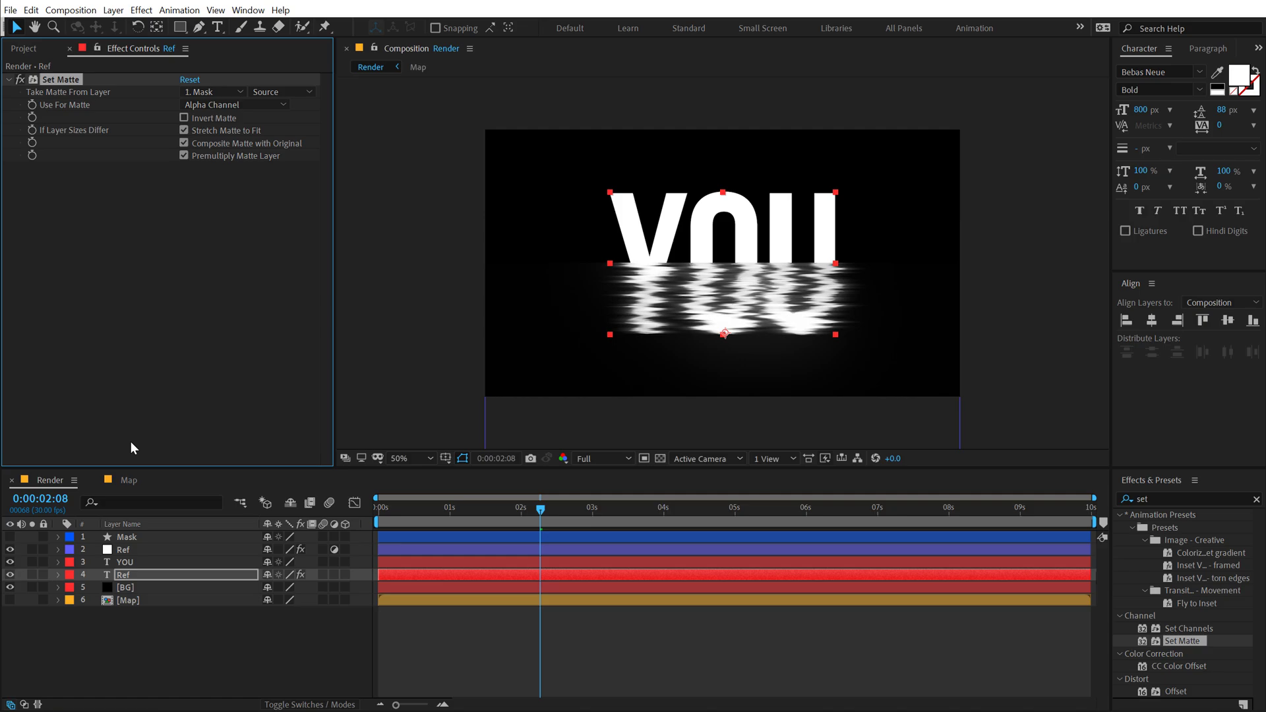
{"action": "left_click", "coordinate": [124, 563]}
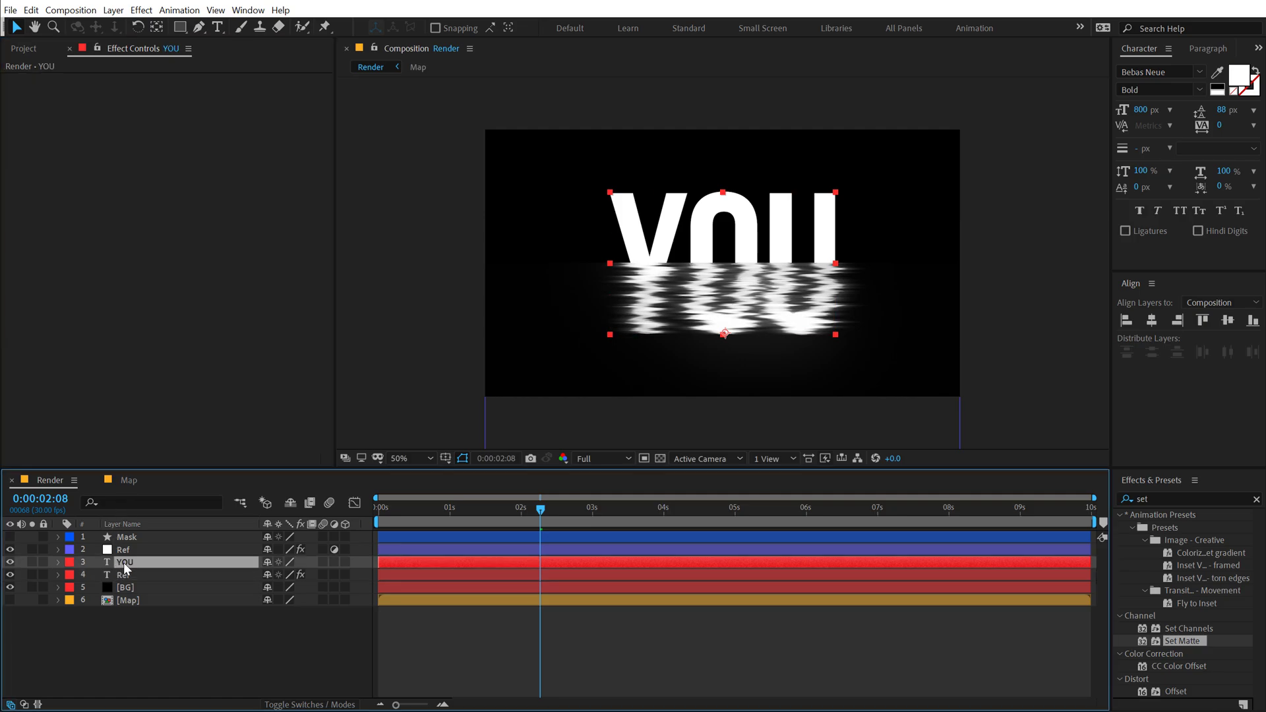
{"action": "key", "text": "ctrl+v"}
{"action": "left_click", "coordinate": [184, 117]}
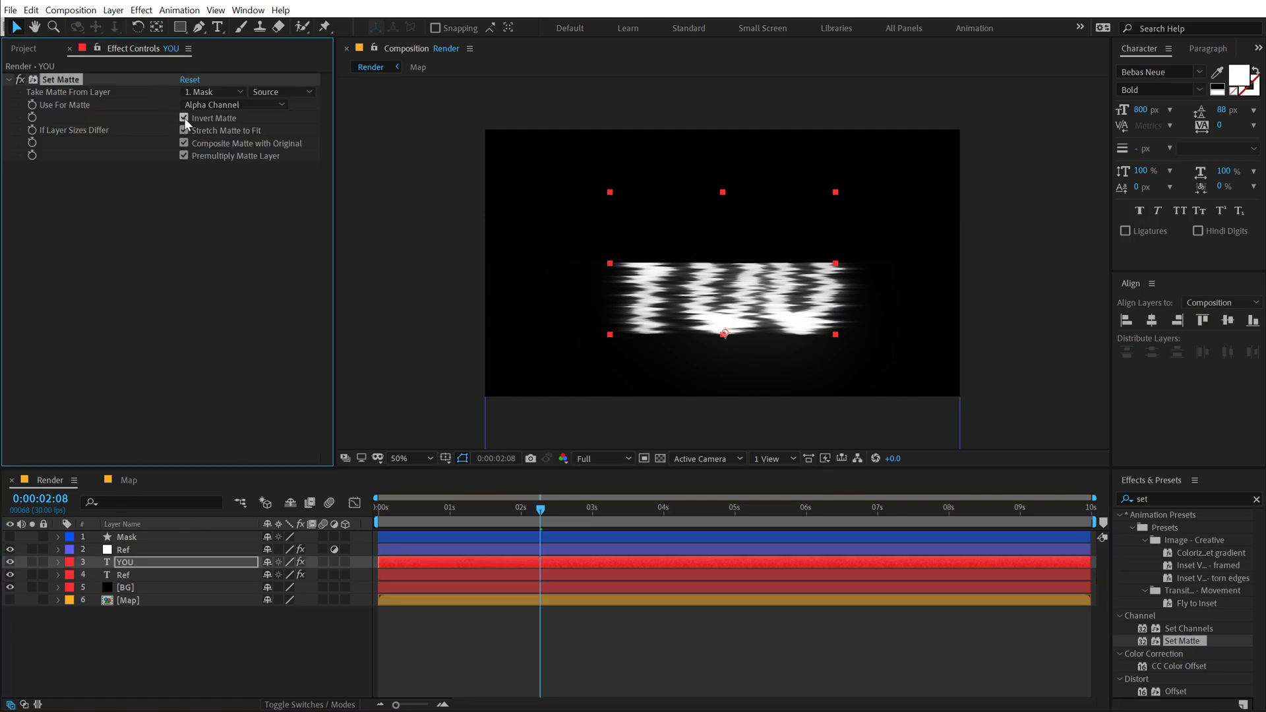
Set Position keyframes on both YOU and Ref at 0:00:02:00.
{"action": "left_click_drag", "start_coordinate": [537, 521], "coordinate": [521, 521]}
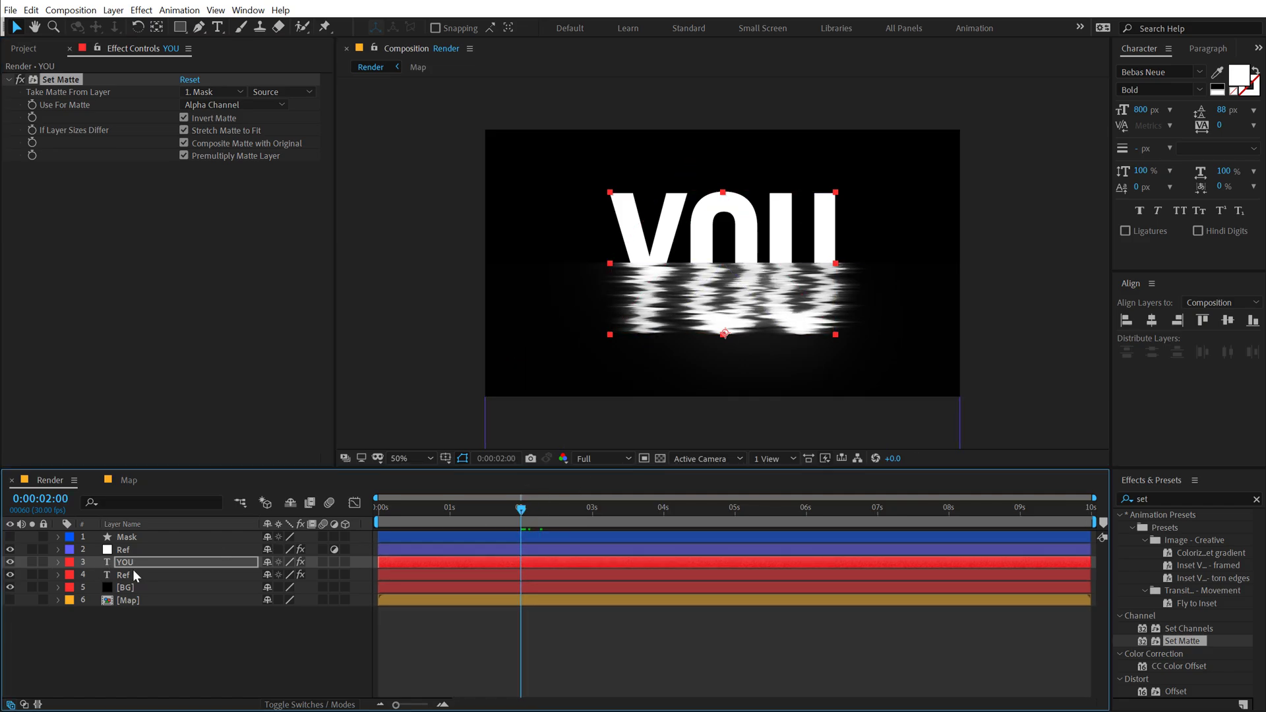
{"action": "left_click", "coordinate": [132, 577], "text": "ctrl"}
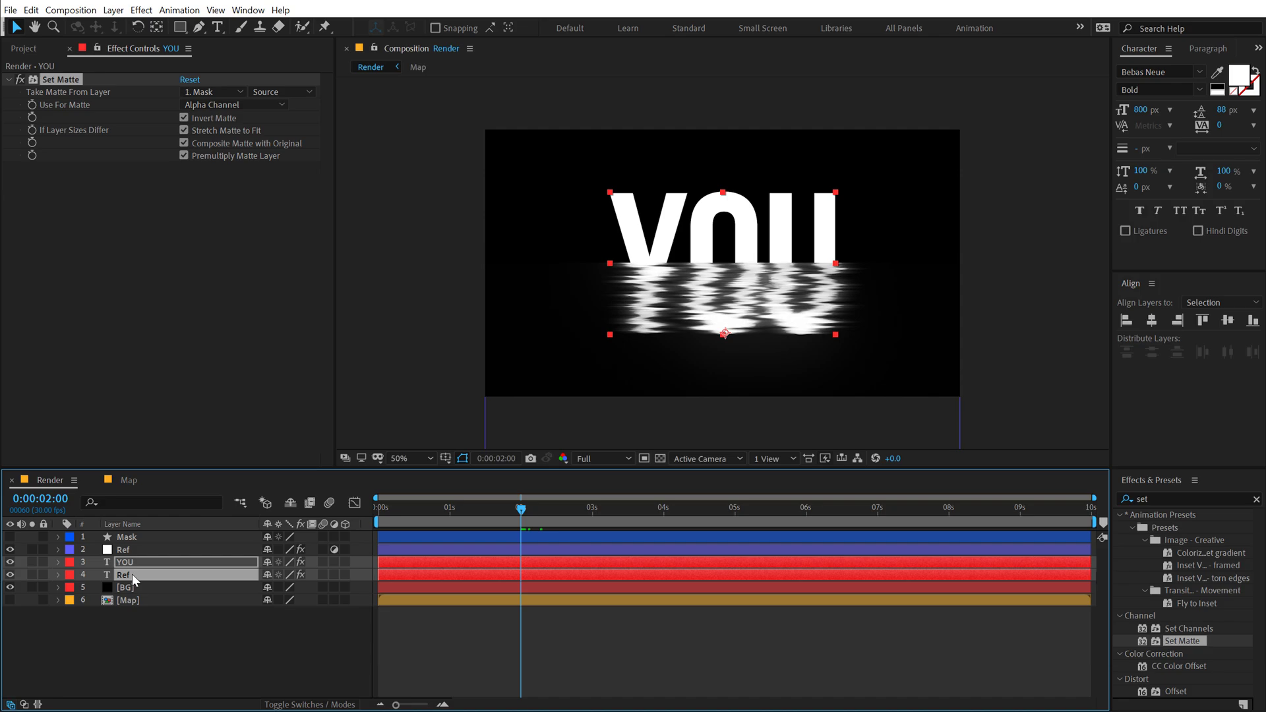
{"action": "key", "text": "alt+shift+p"}
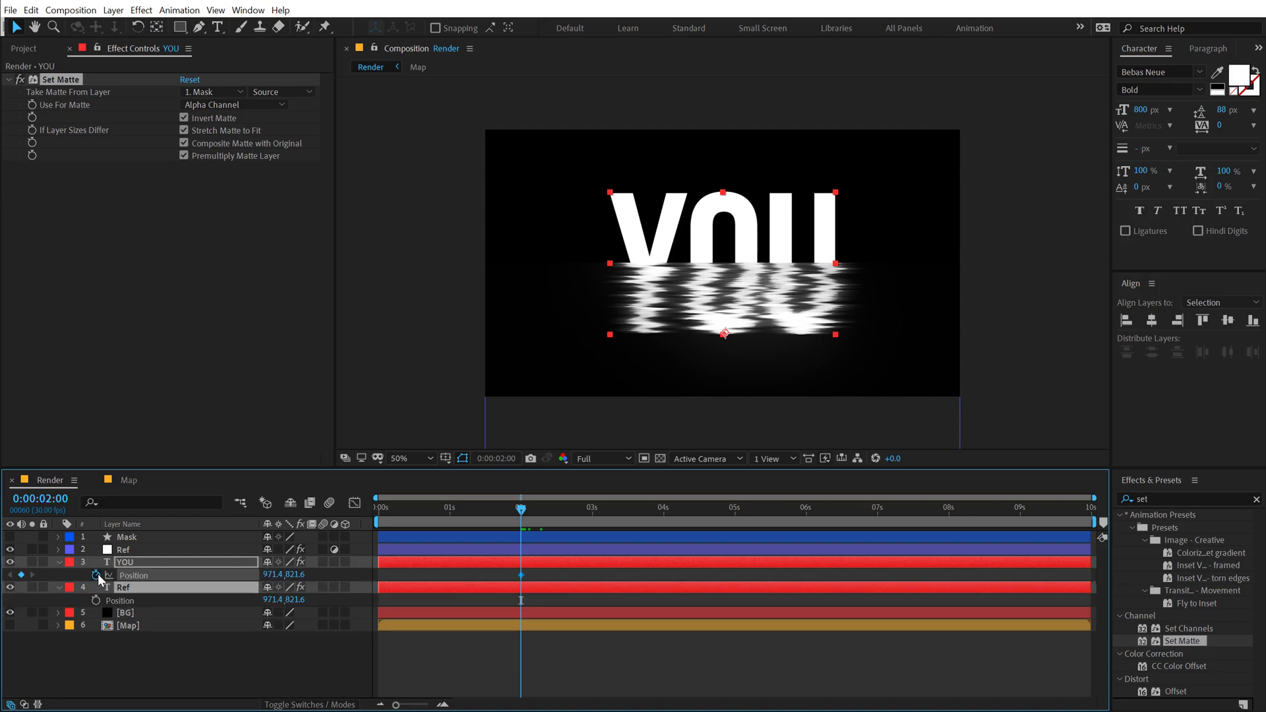
{"action": "key", "text": "Home"}
{"action": "left_click", "coordinate": [136, 664]}
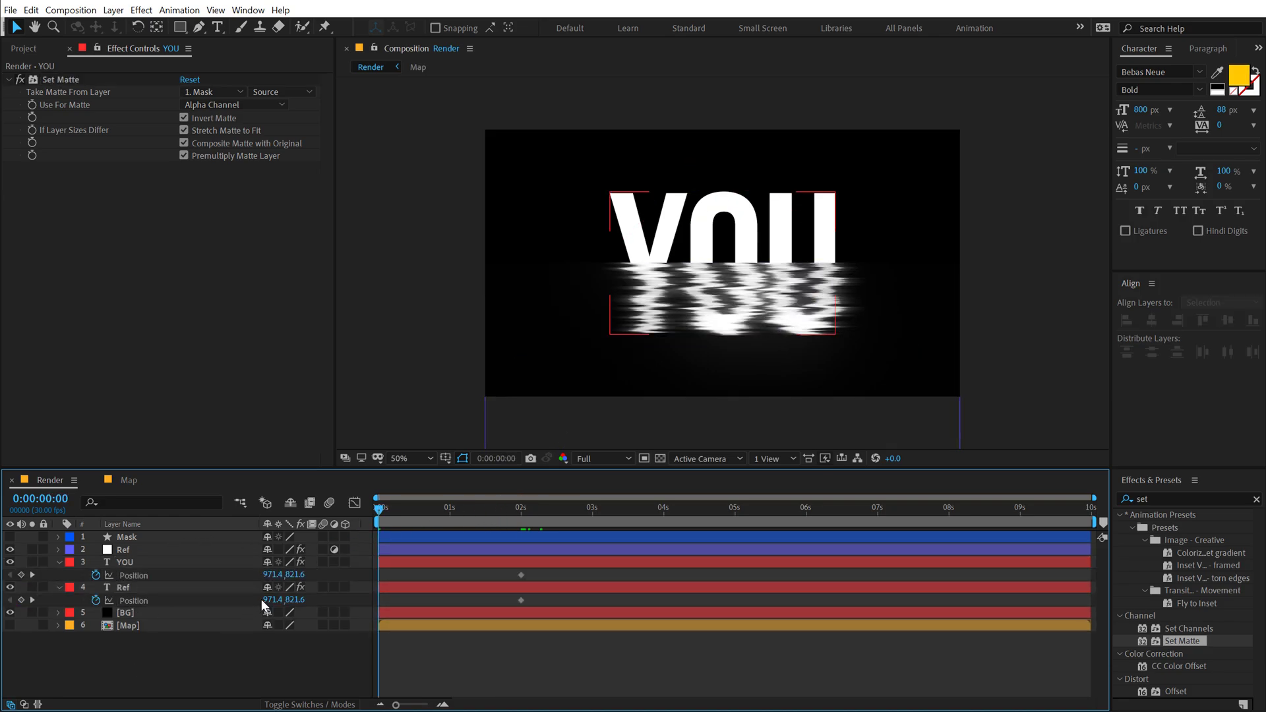
At 0s, push YOU down to Y 1116.6 and Ref up to Y 513.6, then scrub to check.
{"action": "left_click_drag", "start_coordinate": [298, 579], "coordinate": [511, 583]}
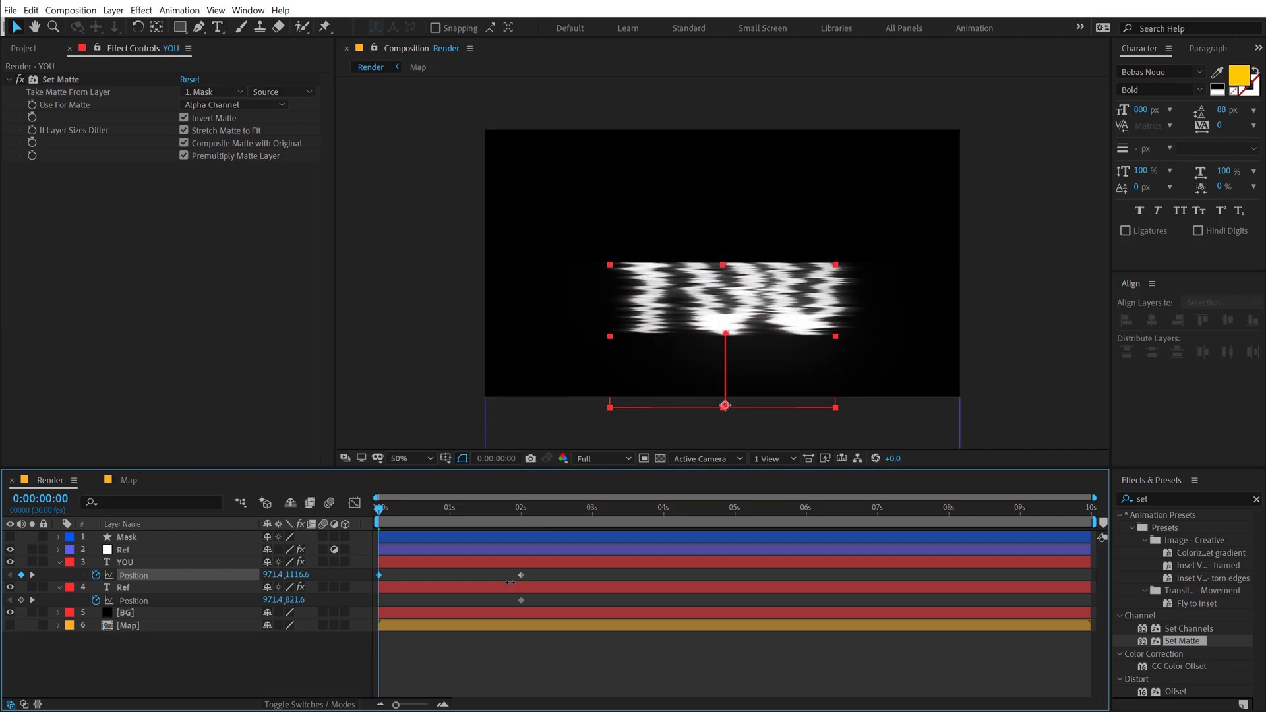
{"action": "left_click_drag", "start_coordinate": [294, 600], "coordinate": [84, 593]}
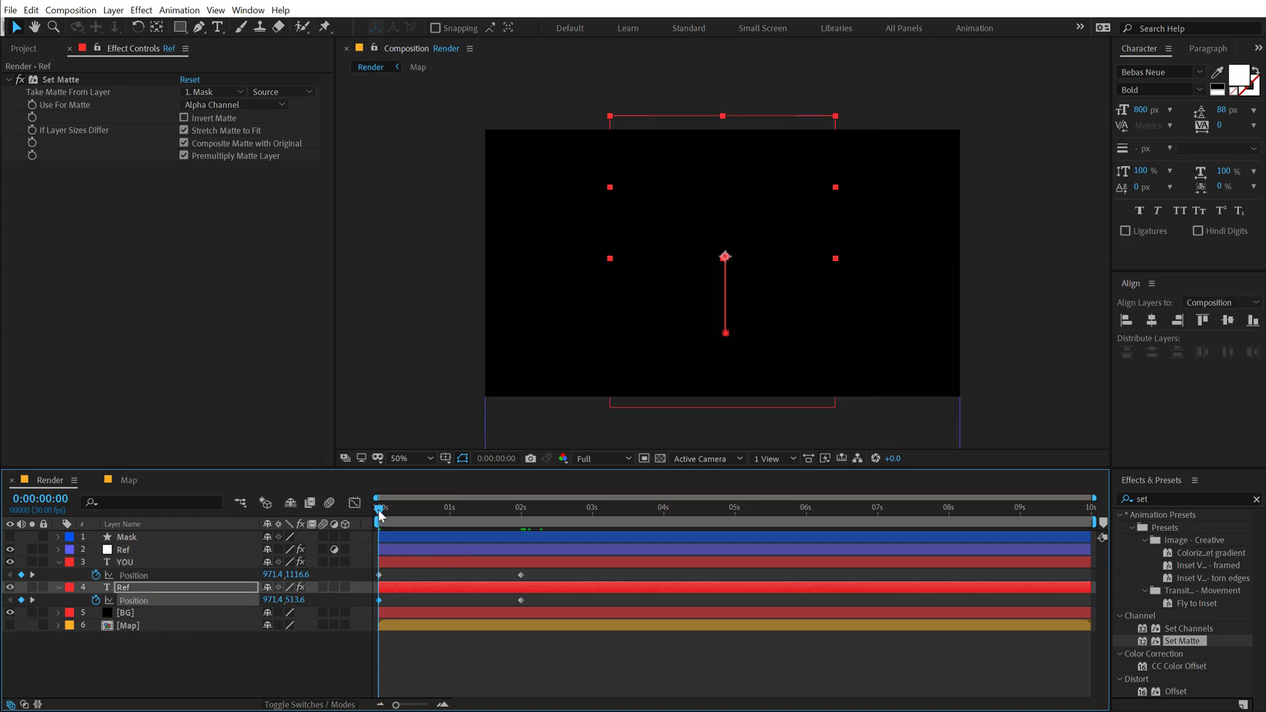
{"action": "left_click_drag", "start_coordinate": [379, 514], "coordinate": [477, 515]}
{"action": "left_click", "coordinate": [36, 49]}
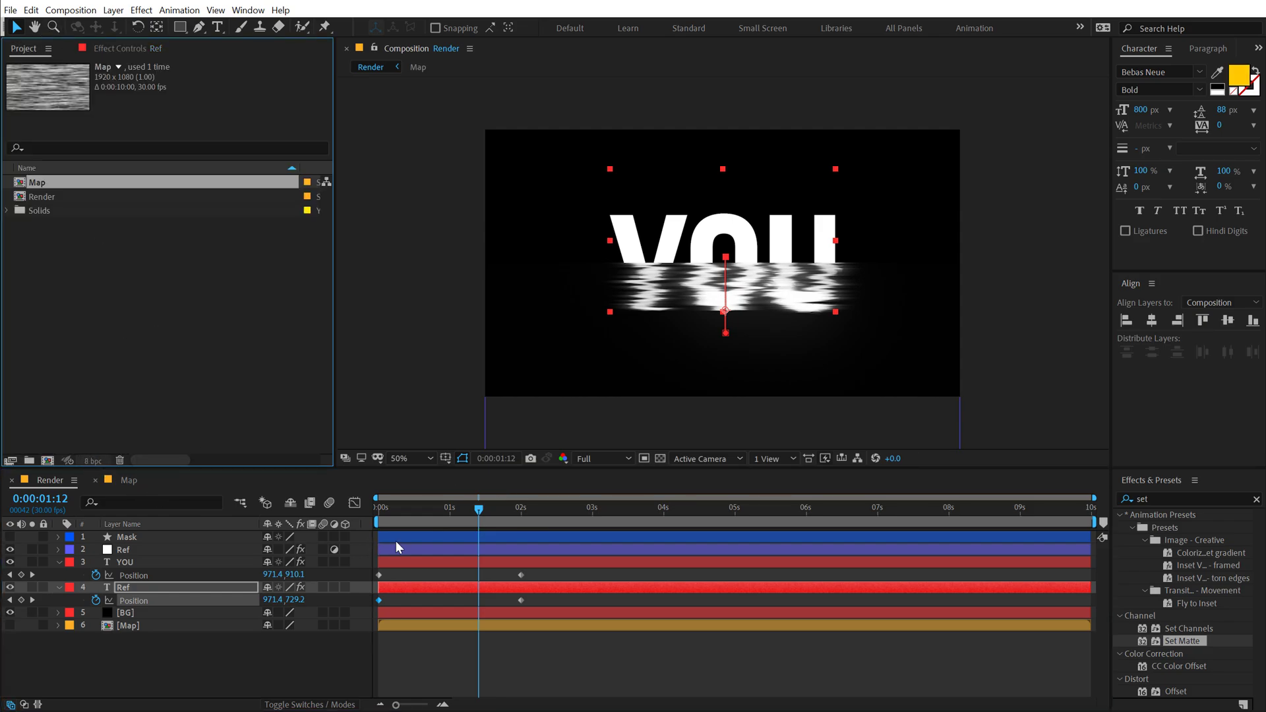
{"action": "left_click_drag", "start_coordinate": [479, 508], "coordinate": [383, 628]}
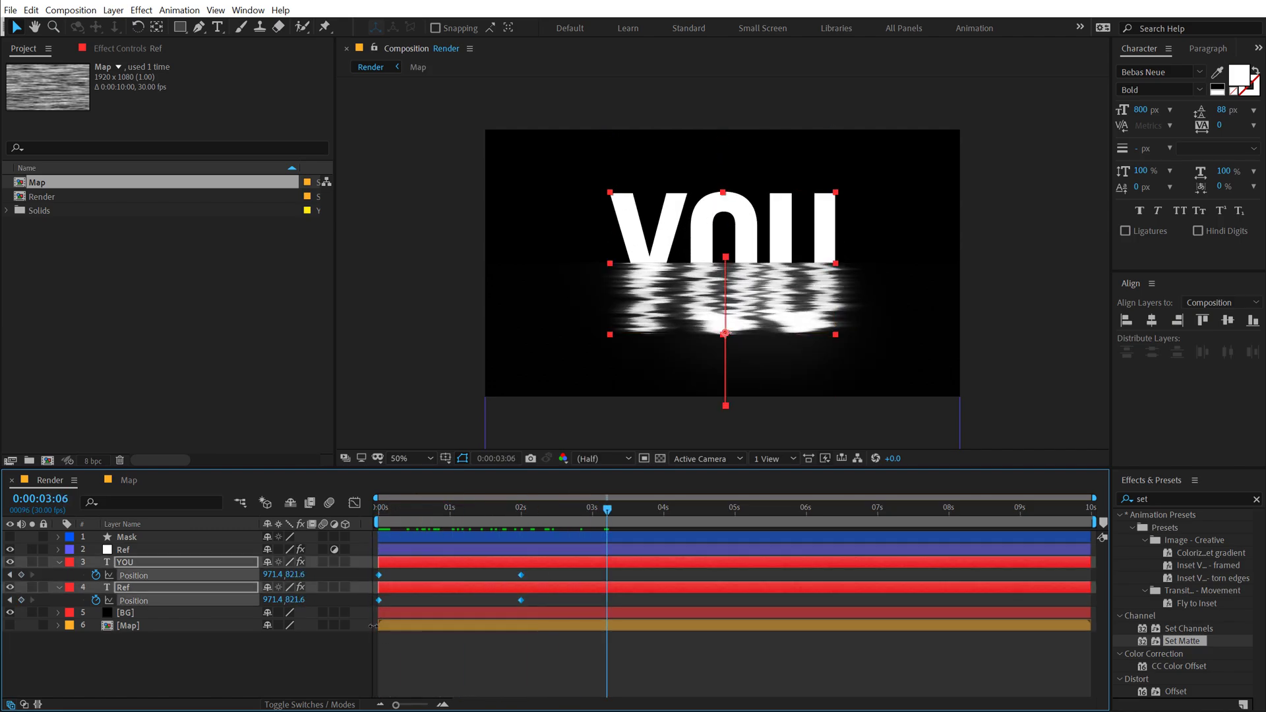
Easy Ease the four Position keyframes and adjust influence so motion starts fast and settles slowly.
{"action": "key", "text": "F9"}
{"action": "left_click", "coordinate": [354, 503]}
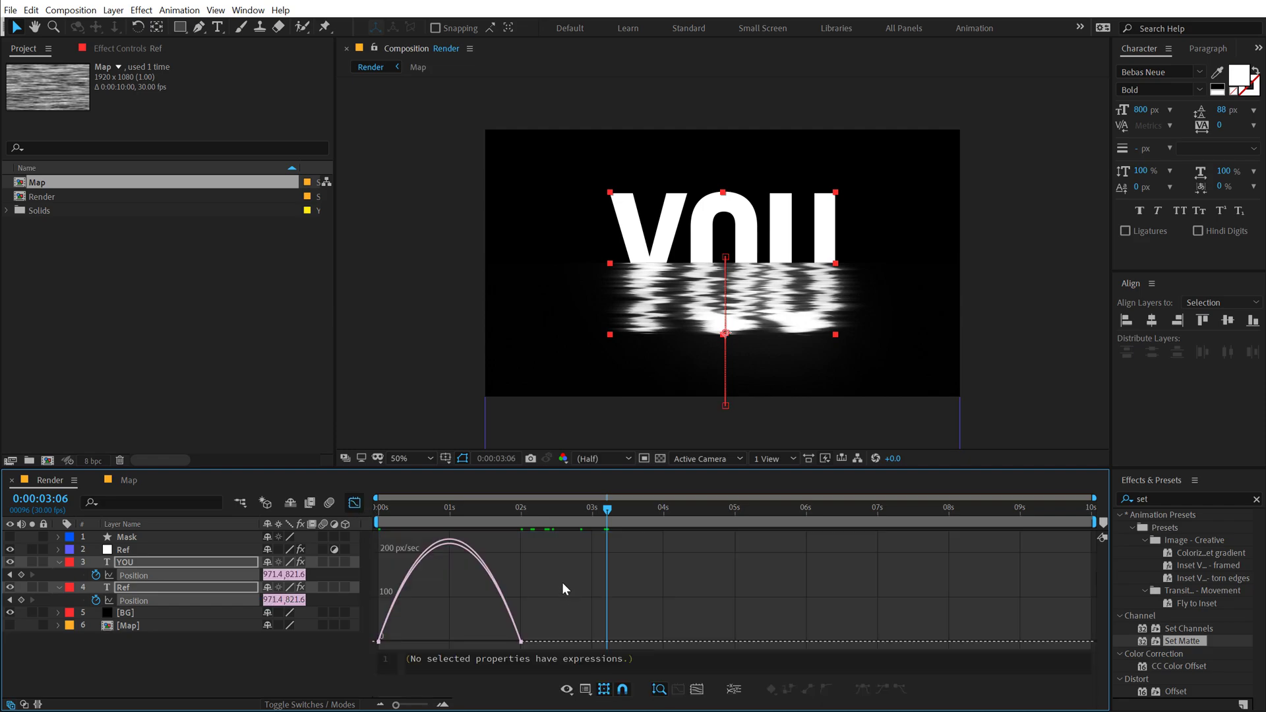
{"action": "right_click", "coordinate": [562, 583]}
{"action": "left_click", "coordinate": [560, 611]}
{"action": "left_click_drag", "start_coordinate": [560, 611], "coordinate": [390, 636]}
{"action": "left_click", "coordinate": [403, 638]}
Preview the eased slide-in from the start, then return to the layer bars and deselect.
{"action": "left_click_drag", "start_coordinate": [387, 511], "coordinate": [318, 513]}
{"action": "key", "text": "space"}
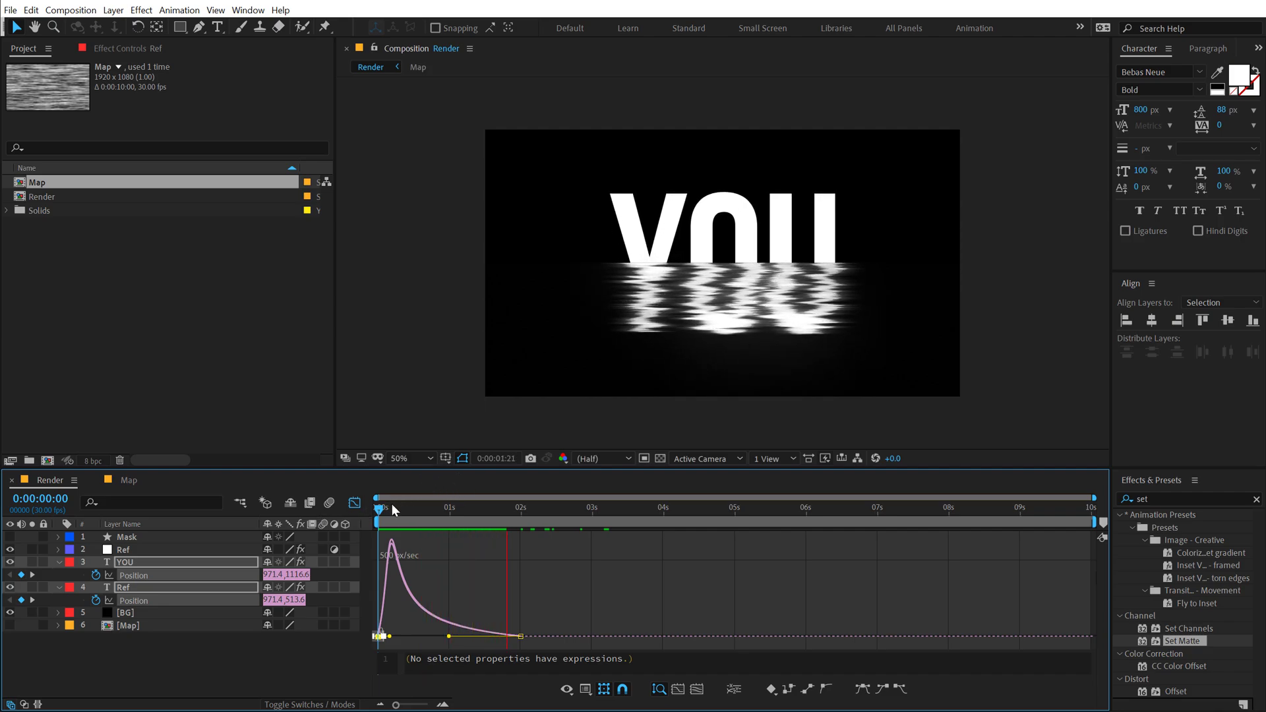
{"action": "left_click_drag", "start_coordinate": [392, 504], "coordinate": [531, 511]}
{"action": "left_click", "coordinate": [355, 503]}
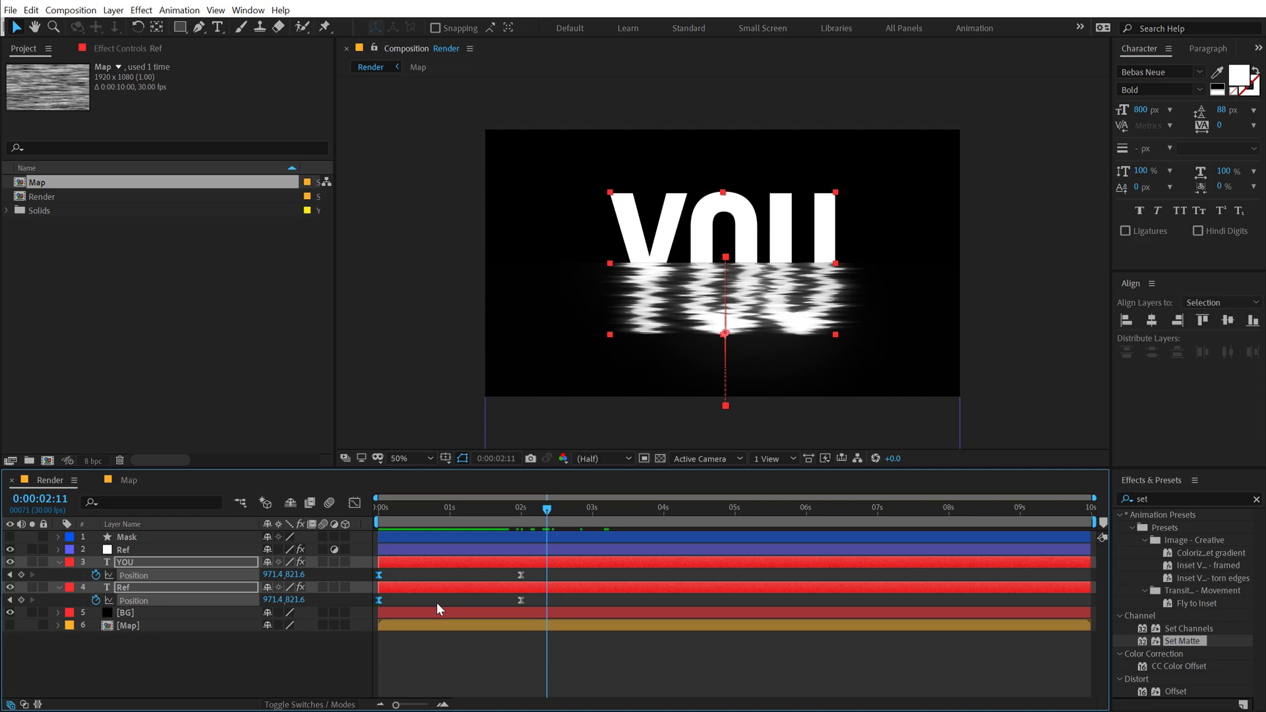
{"action": "key", "text": "ctrl+shift+a"}
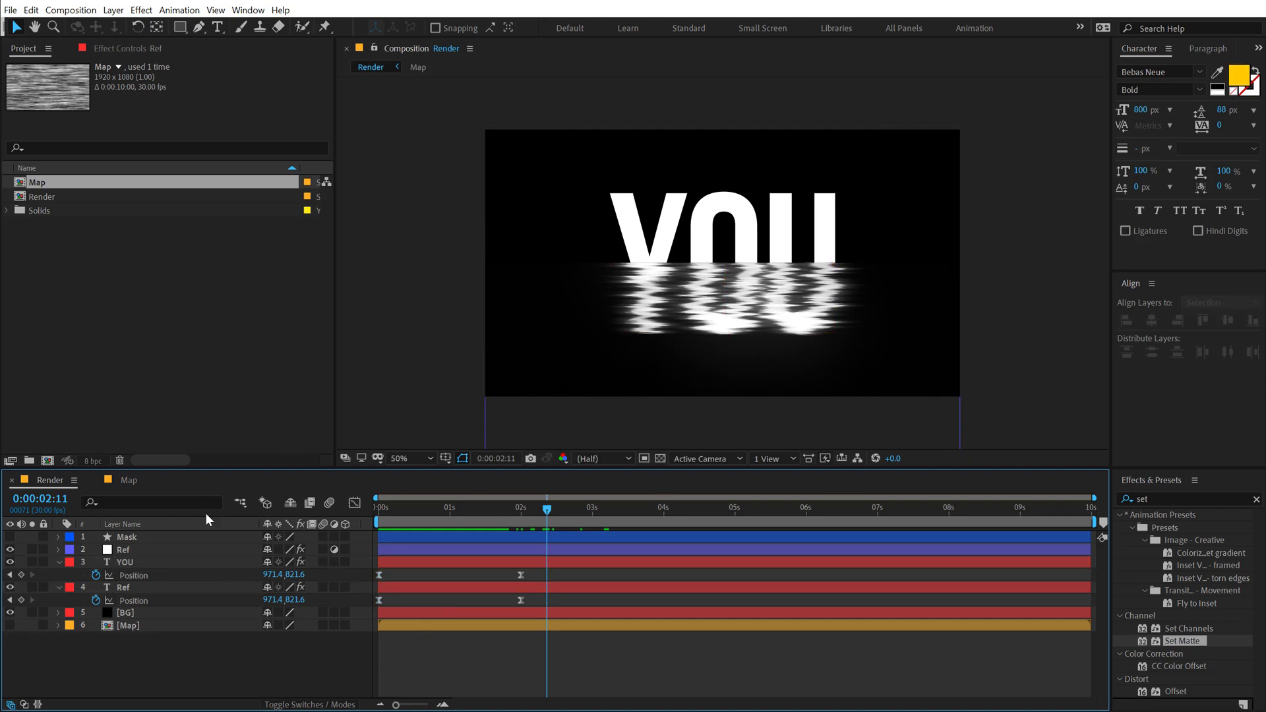
{"action": "left_click", "coordinate": [121, 562]}
{"action": "double_click", "coordinate": [130, 560]}
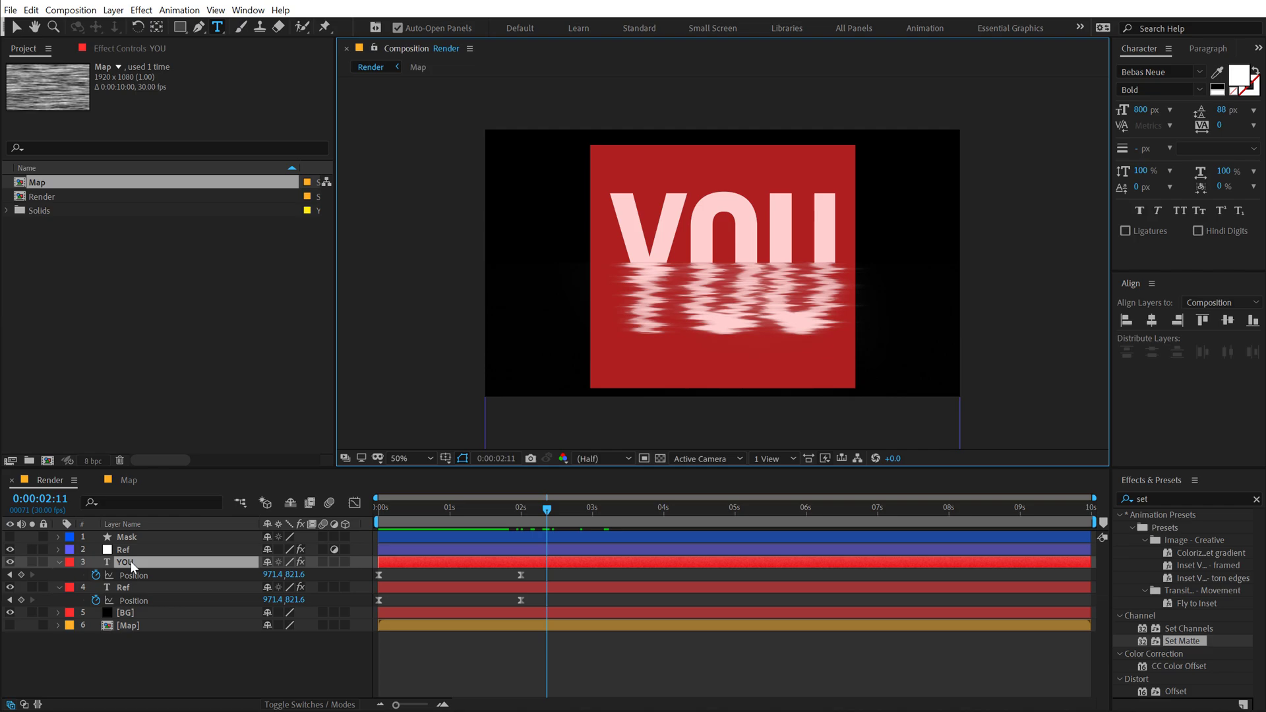
{"action": "type", "text": "new"}
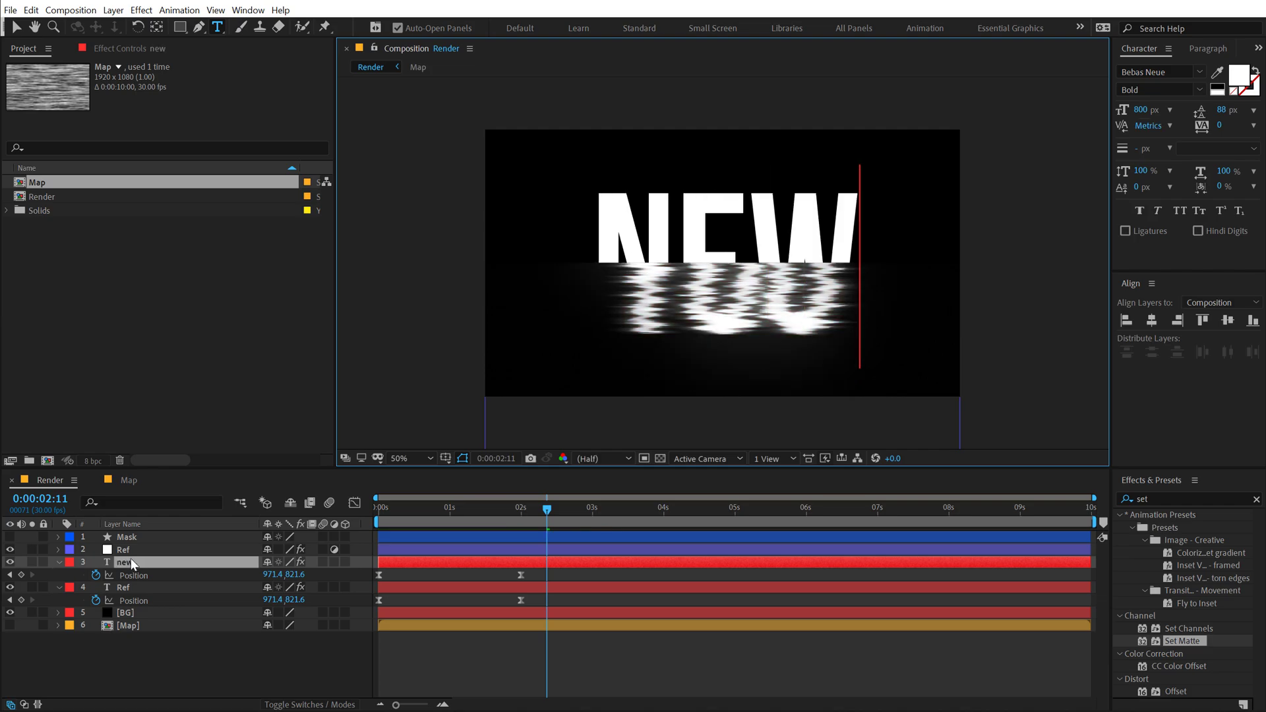
{"action": "left_click", "coordinate": [132, 587]}
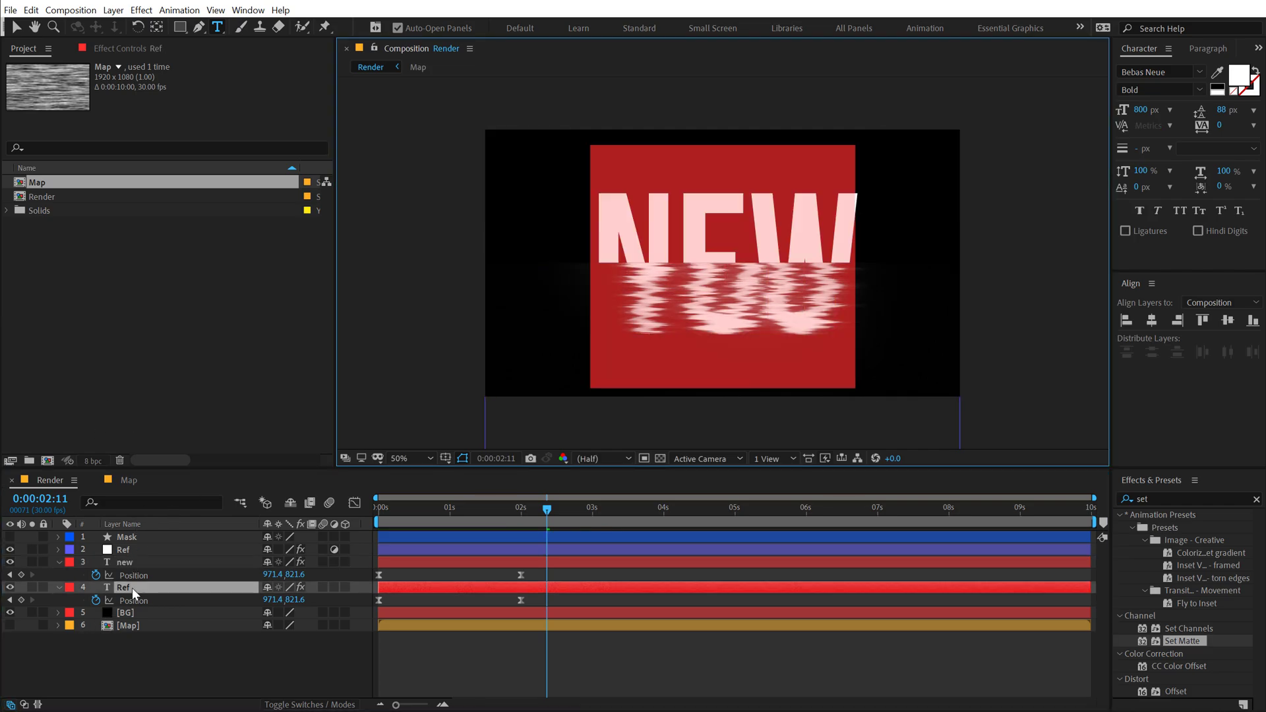
{"action": "left_click", "coordinate": [132, 663]}
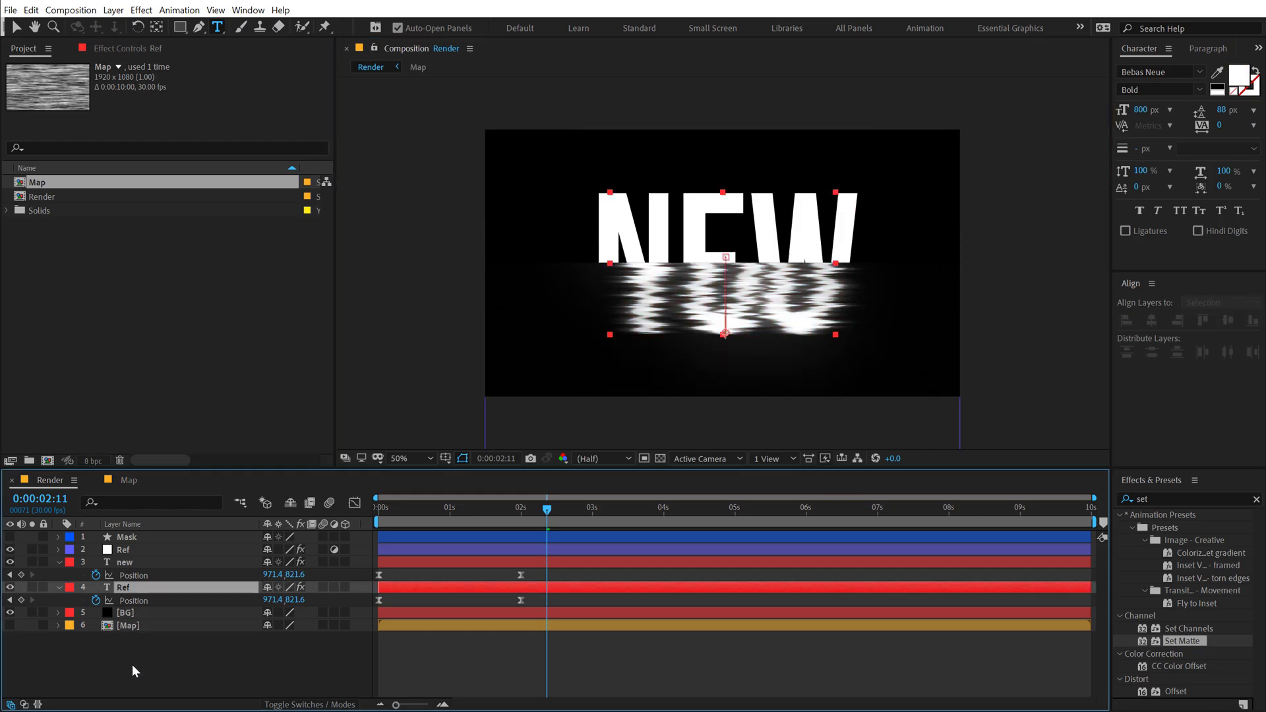
{"action": "key", "text": "ctrl+z"}
{"action": "key", "text": "ctrl+z"}
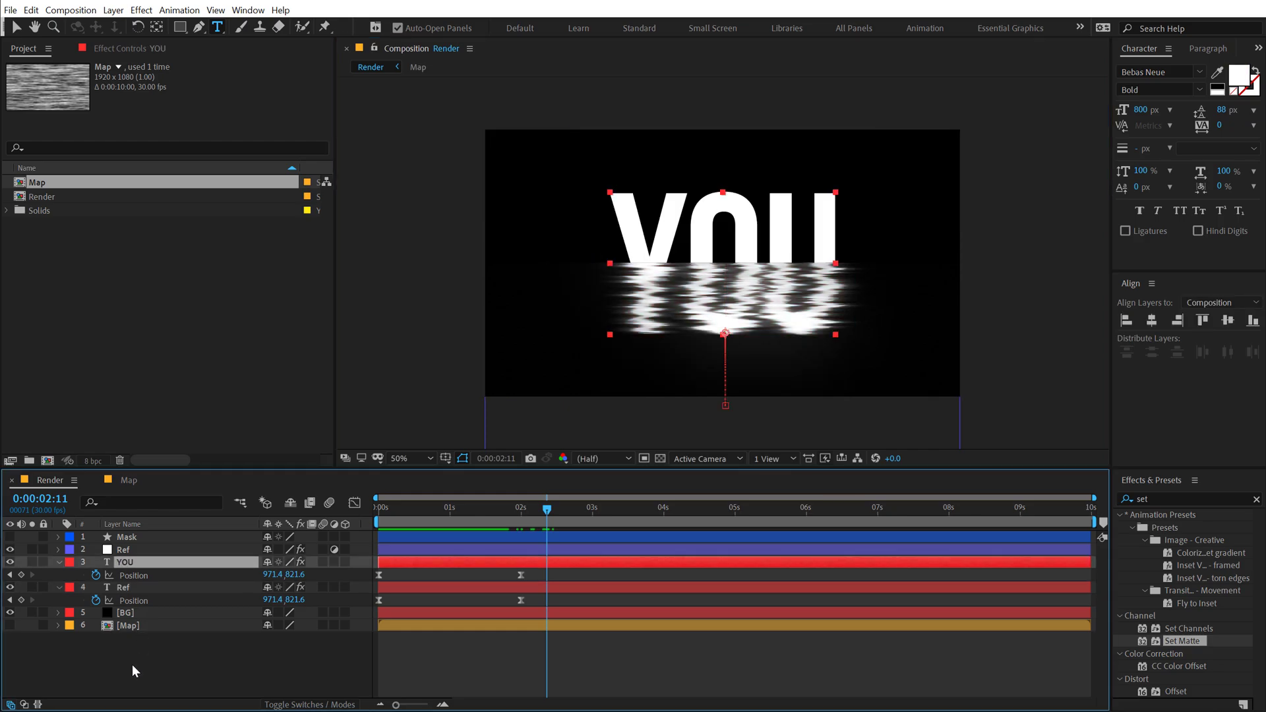
Reveal the Source Text property on both the YOU and Ref layers.
{"action": "left_click", "coordinate": [59, 562]}
{"action": "left_click", "coordinate": [60, 562]}
{"action": "left_click", "coordinate": [72, 601]}
{"action": "left_click", "coordinate": [73, 601]}
{"action": "left_click", "coordinate": [71, 576]}
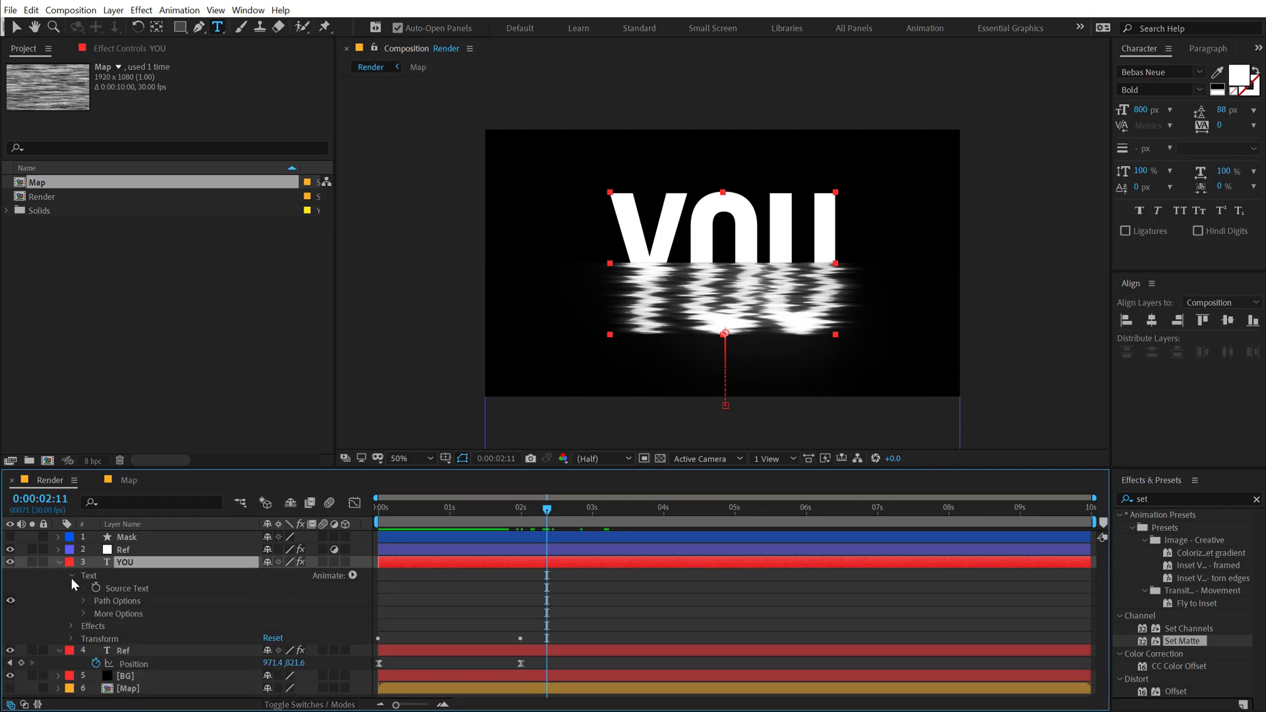
{"action": "left_click", "coordinate": [59, 650]}
{"action": "left_click", "coordinate": [59, 650]}
{"action": "left_click", "coordinate": [73, 631]}
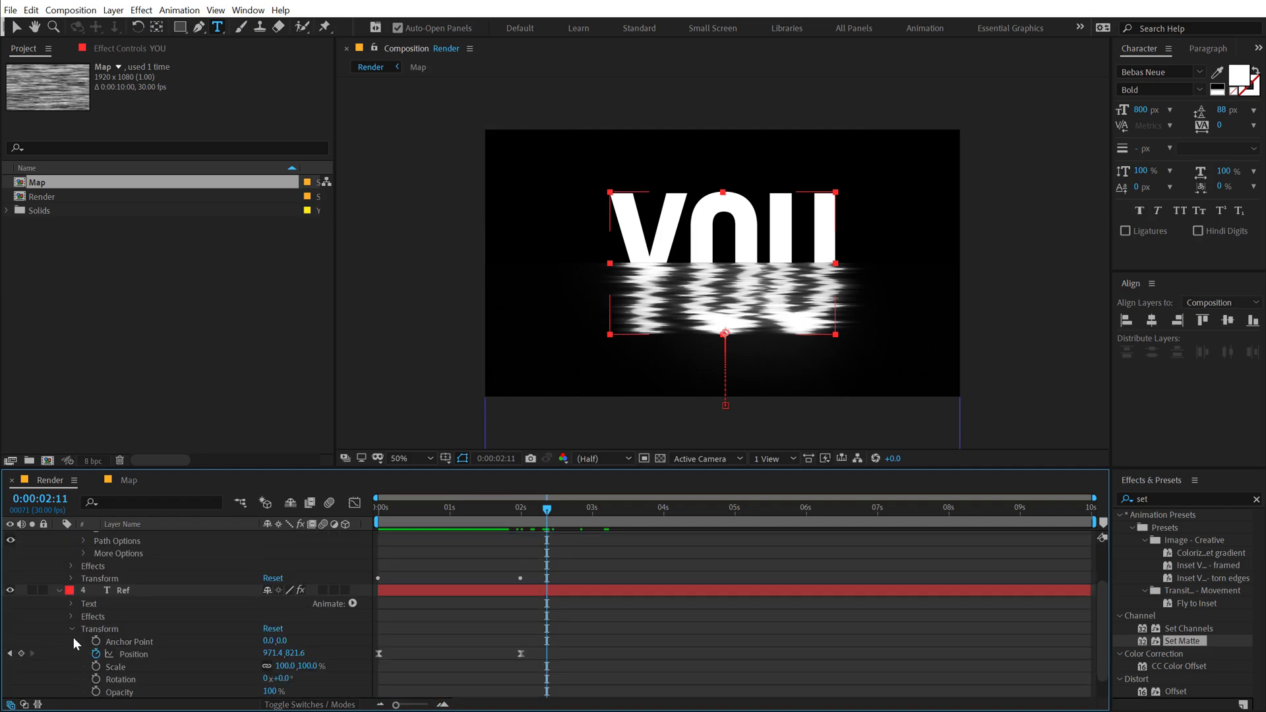
{"action": "left_click", "coordinate": [73, 629]}
{"action": "left_click", "coordinate": [71, 641]}
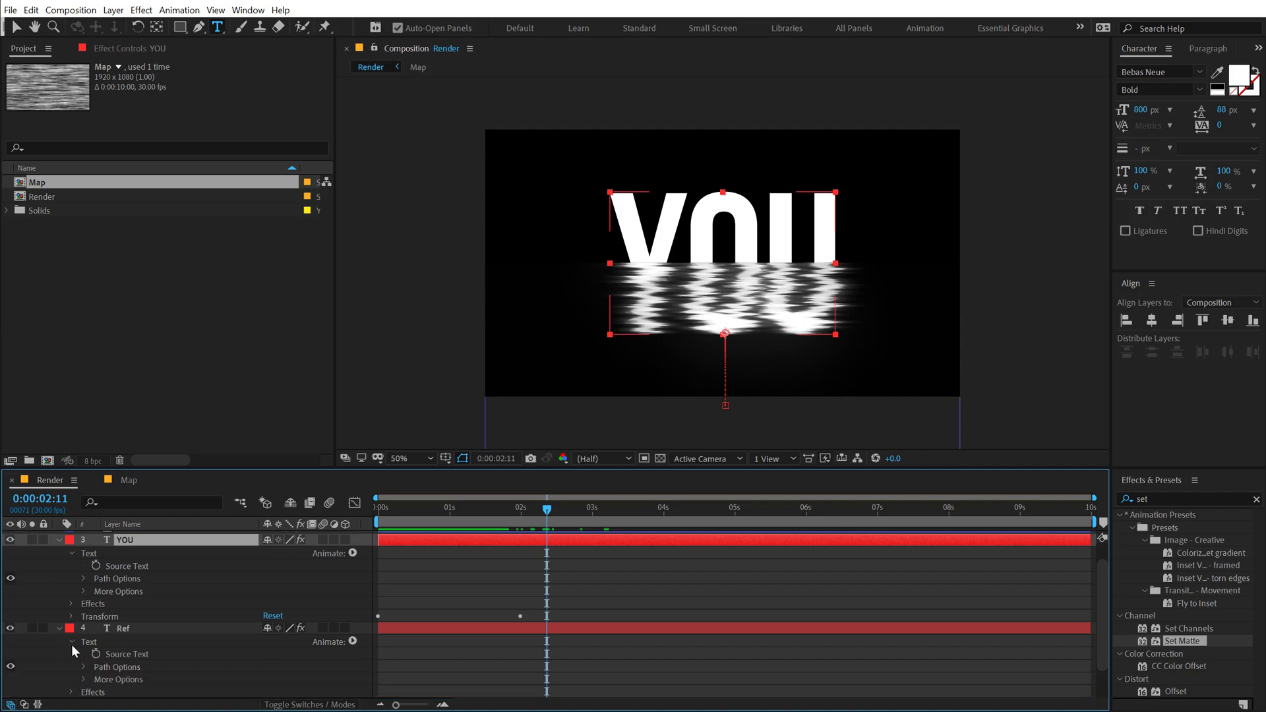
Enable the Parent & Link column and pick-whip Ref's Source Text to YOU's Source Text.
{"action": "right_click", "coordinate": [368, 521]}
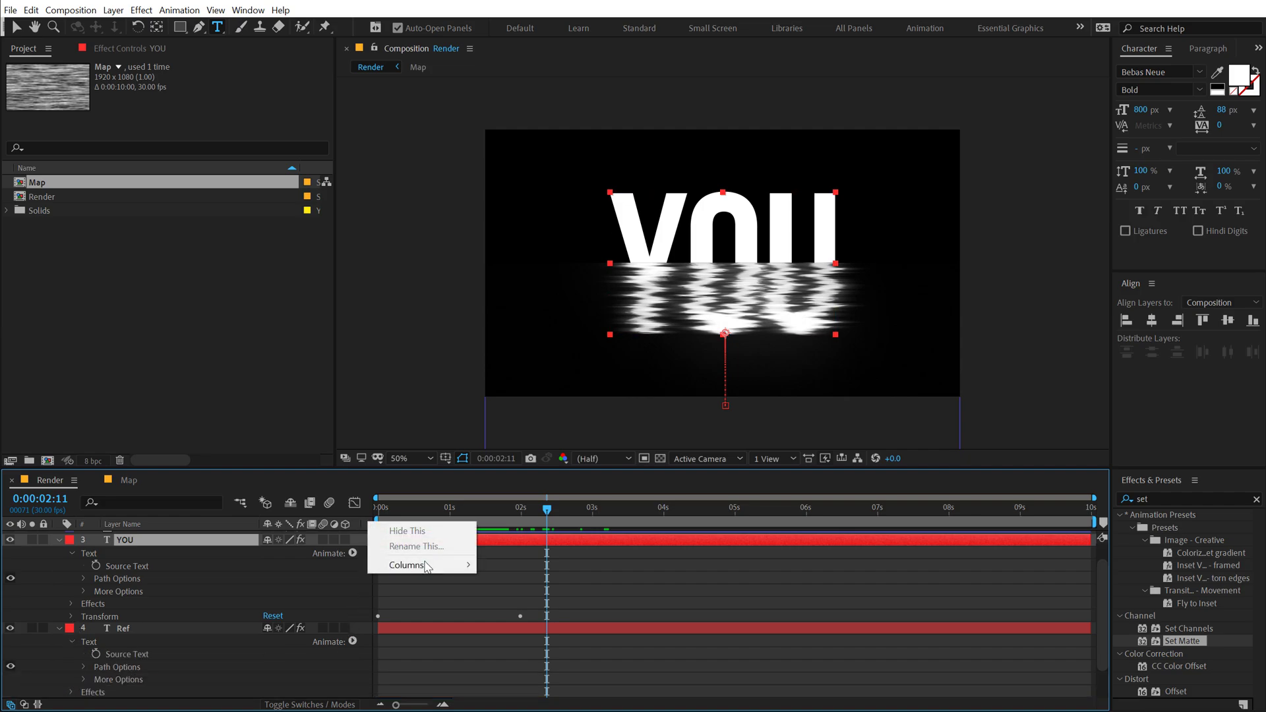
{"action": "mouse_move", "coordinate": [444, 571]}
{"action": "left_click", "coordinate": [520, 488]}
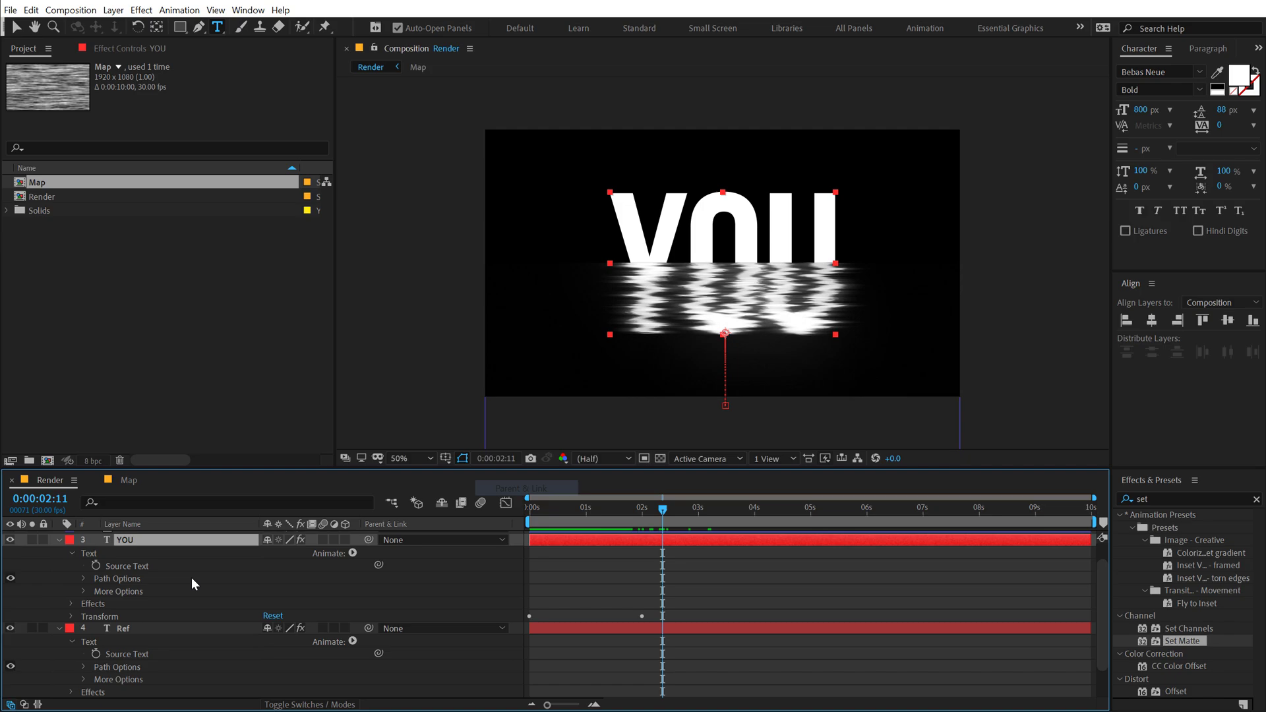
{"action": "left_click_drag", "start_coordinate": [377, 656], "coordinate": [114, 569]}
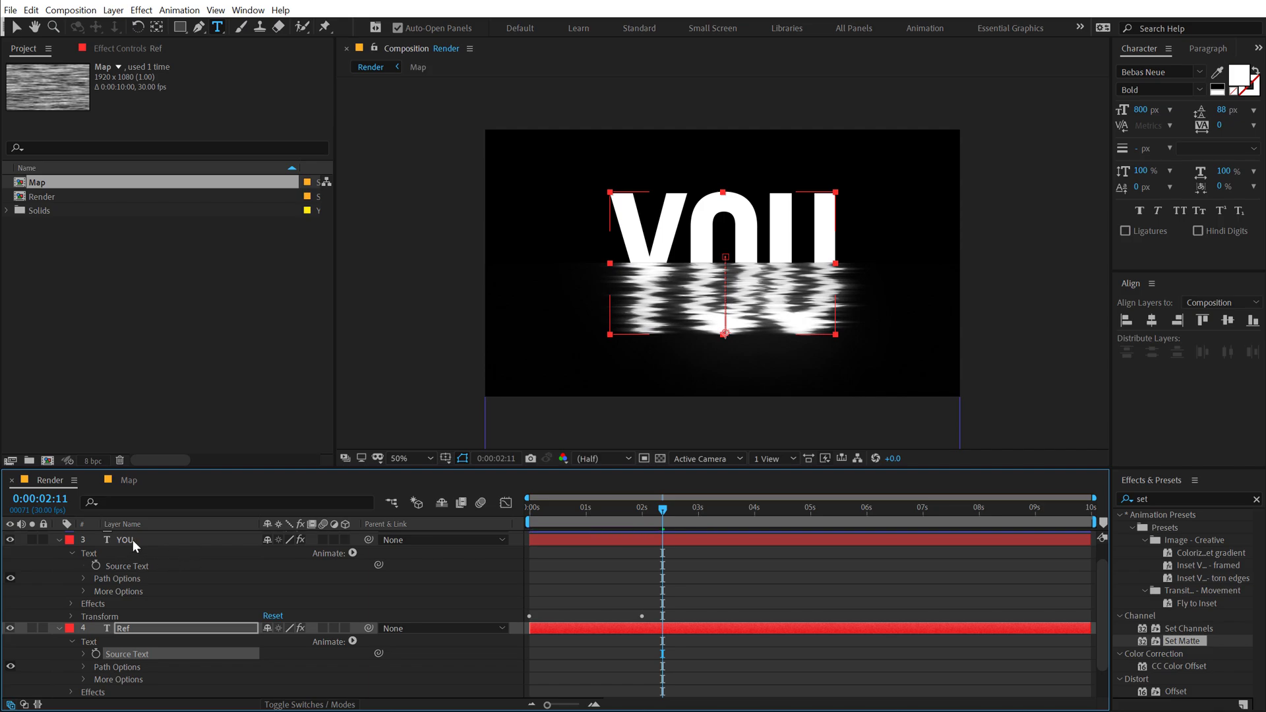
Retype the YOU layer's text as NEW and select all layers.
{"action": "left_click", "coordinate": [133, 540]}
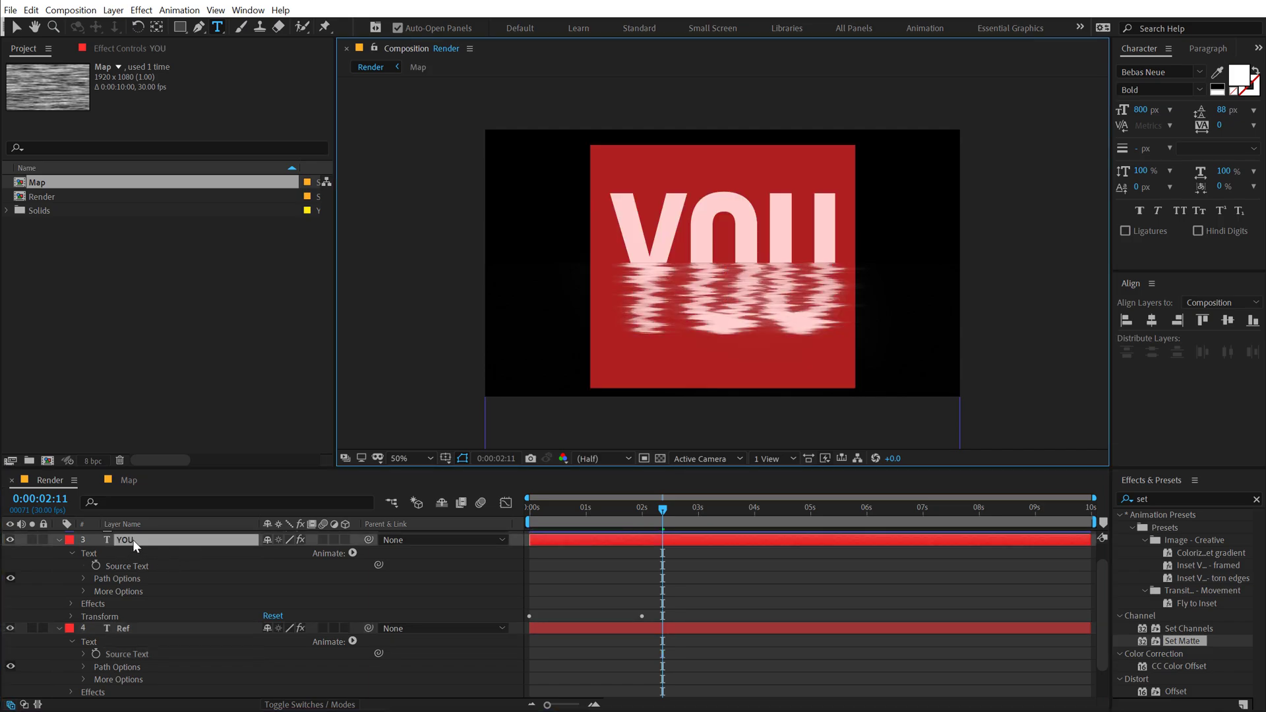
{"action": "type", "text": "NEW"}
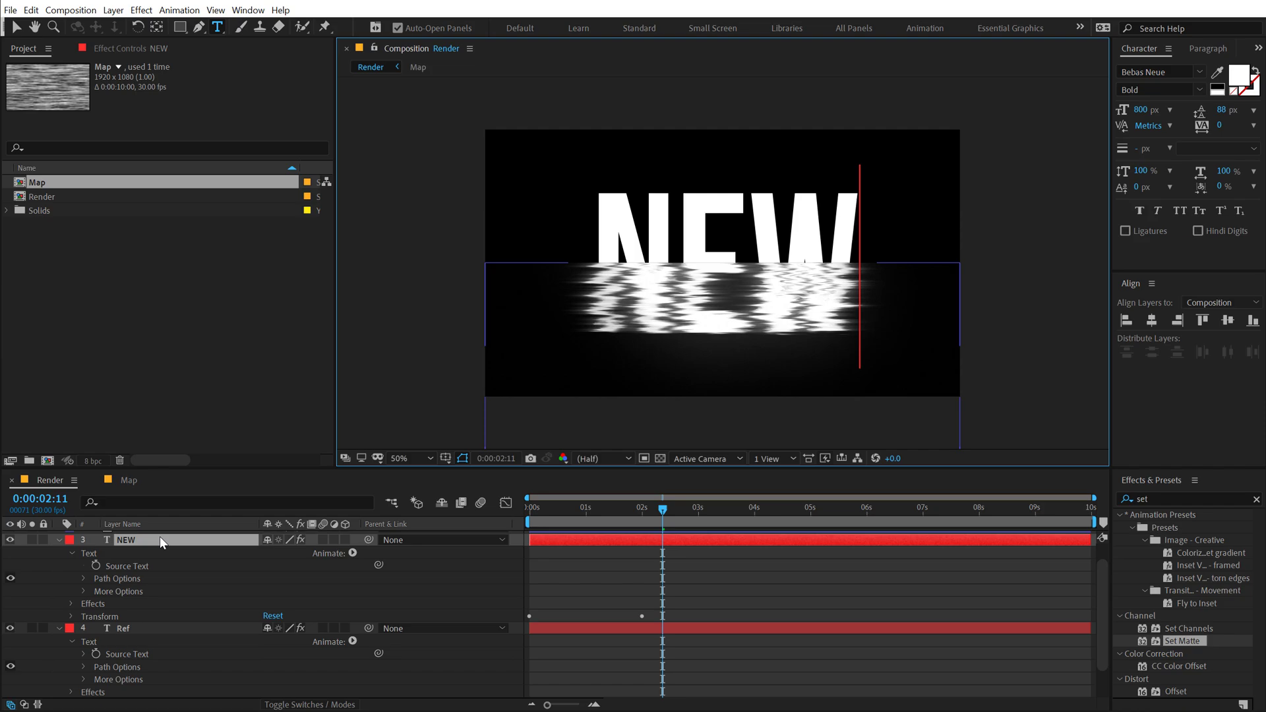
{"action": "left_click", "coordinate": [565, 555]}
{"action": "key", "text": "ctrl+a"}
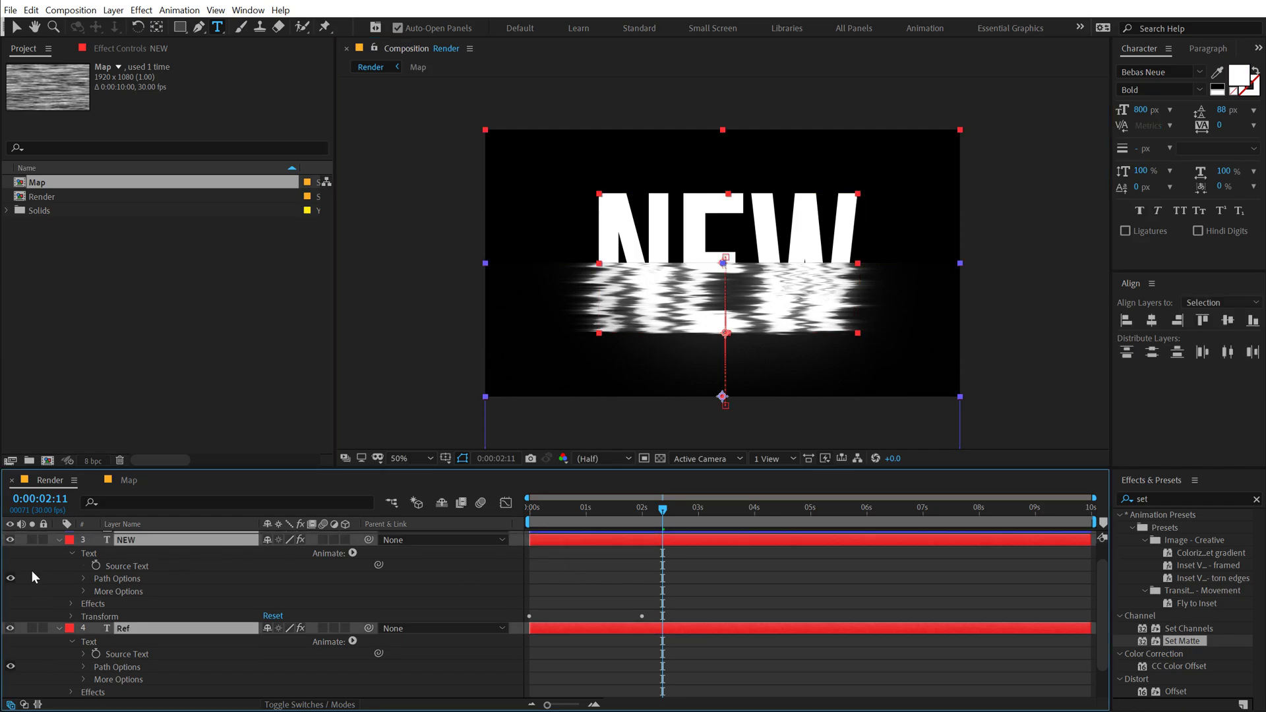
Collapse the keyframed properties and preview the NEW reveal from the start.
{"action": "key", "text": "u"}
{"action": "key", "text": "u"}
{"action": "left_click", "coordinate": [154, 655]}
{"action": "left_click", "coordinate": [527, 506]}
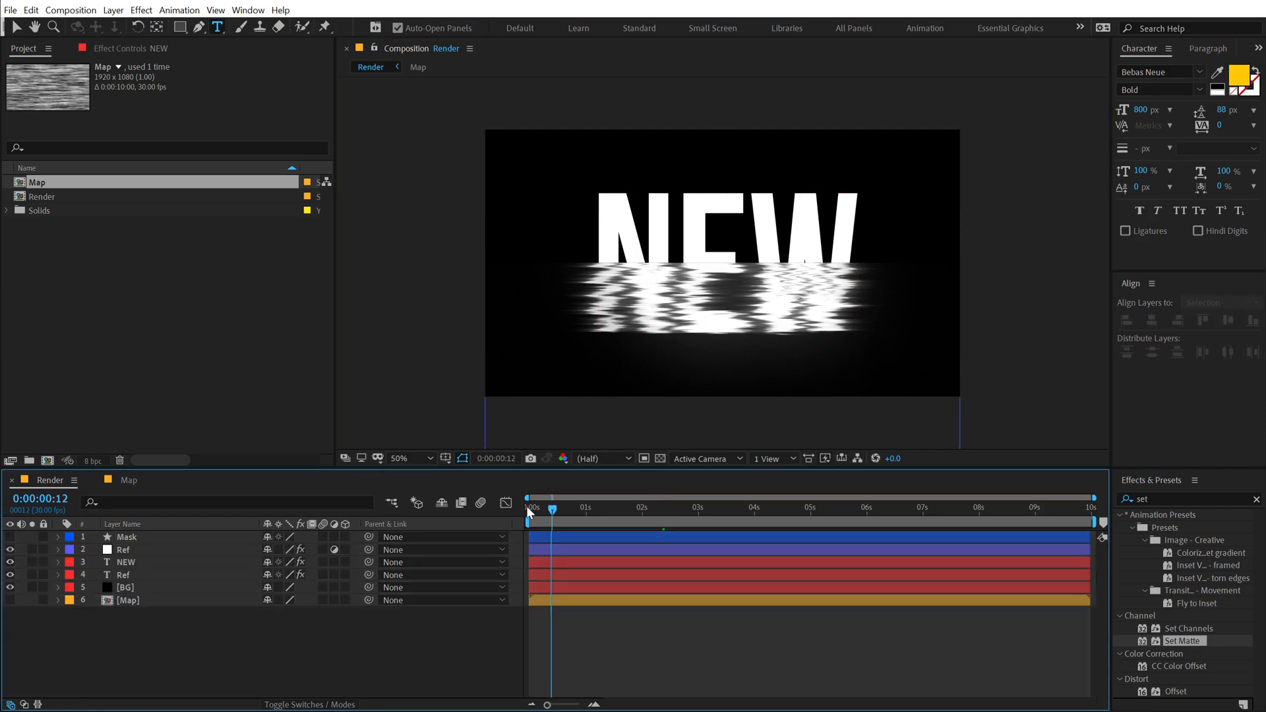
{"action": "key", "text": "Caps_Lock"}
{"action": "key", "text": "Caps_Lock"}
{"action": "key", "text": "space"}
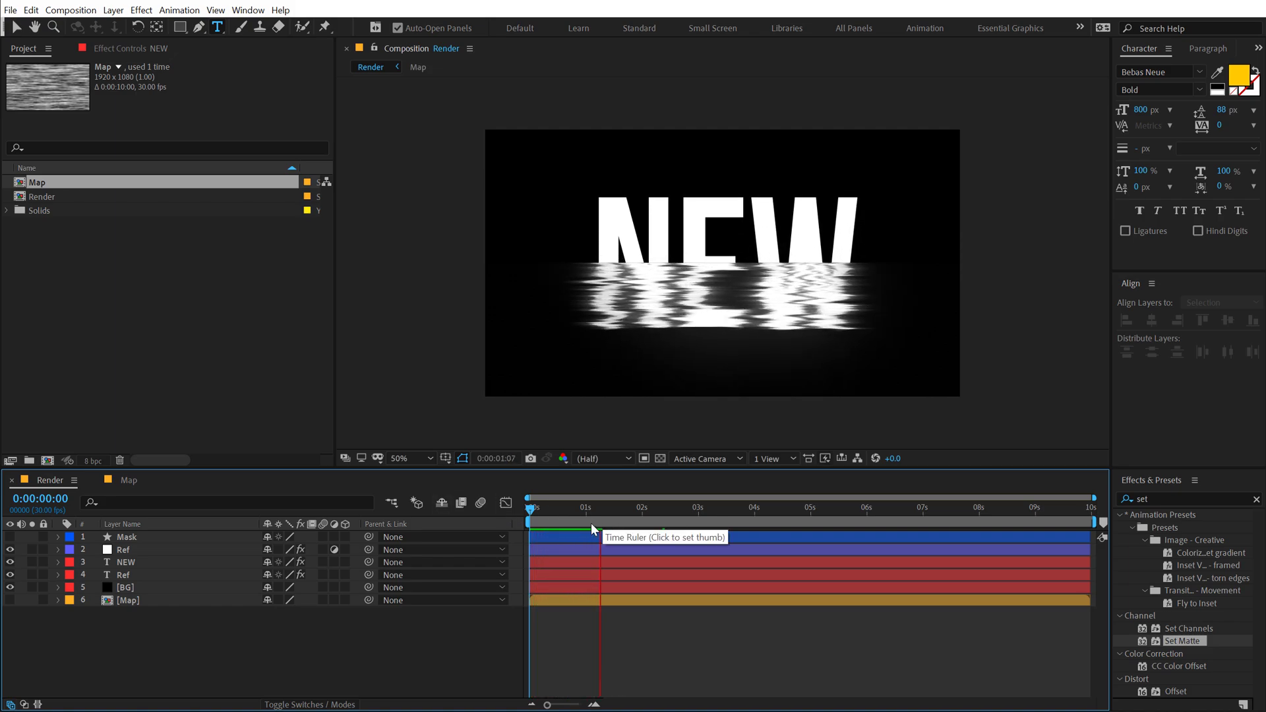
Scrub to about four seconds and show the Ref layer's effect settings.
{"action": "left_click_drag", "start_coordinate": [586, 513], "coordinate": [743, 519]}
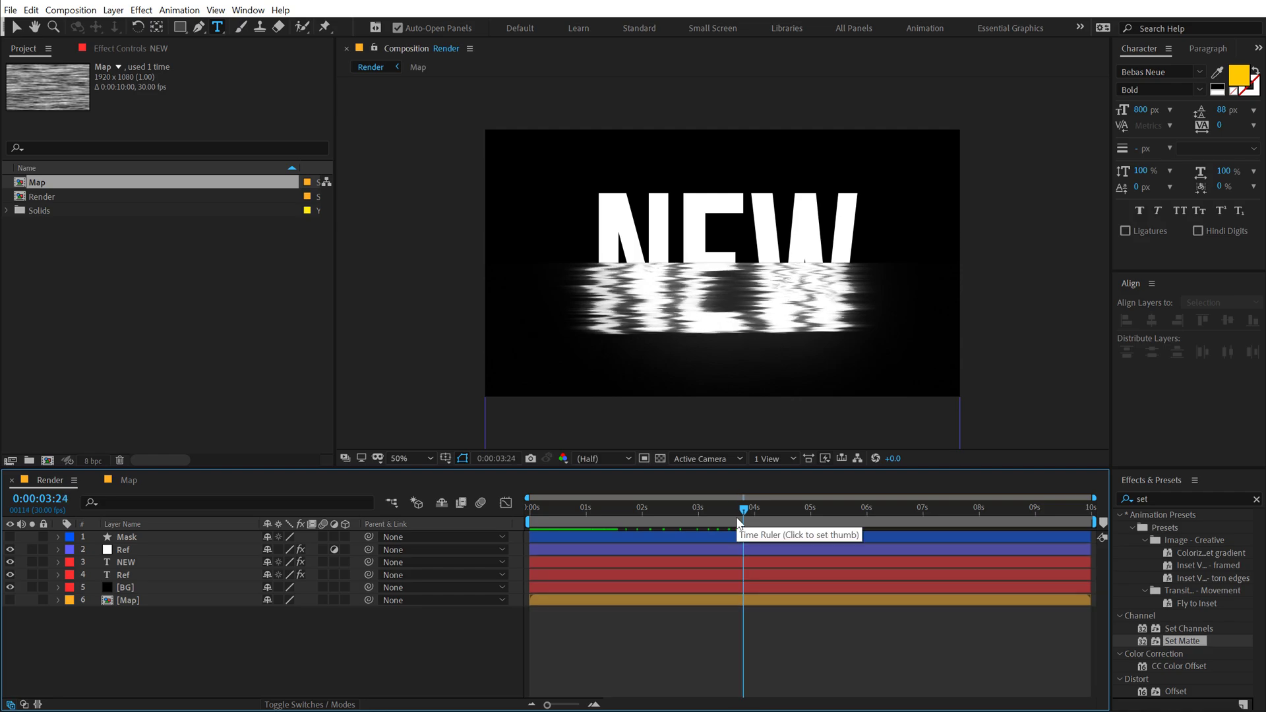
{"action": "left_click", "coordinate": [123, 574]}
{"action": "left_click", "coordinate": [213, 633]}
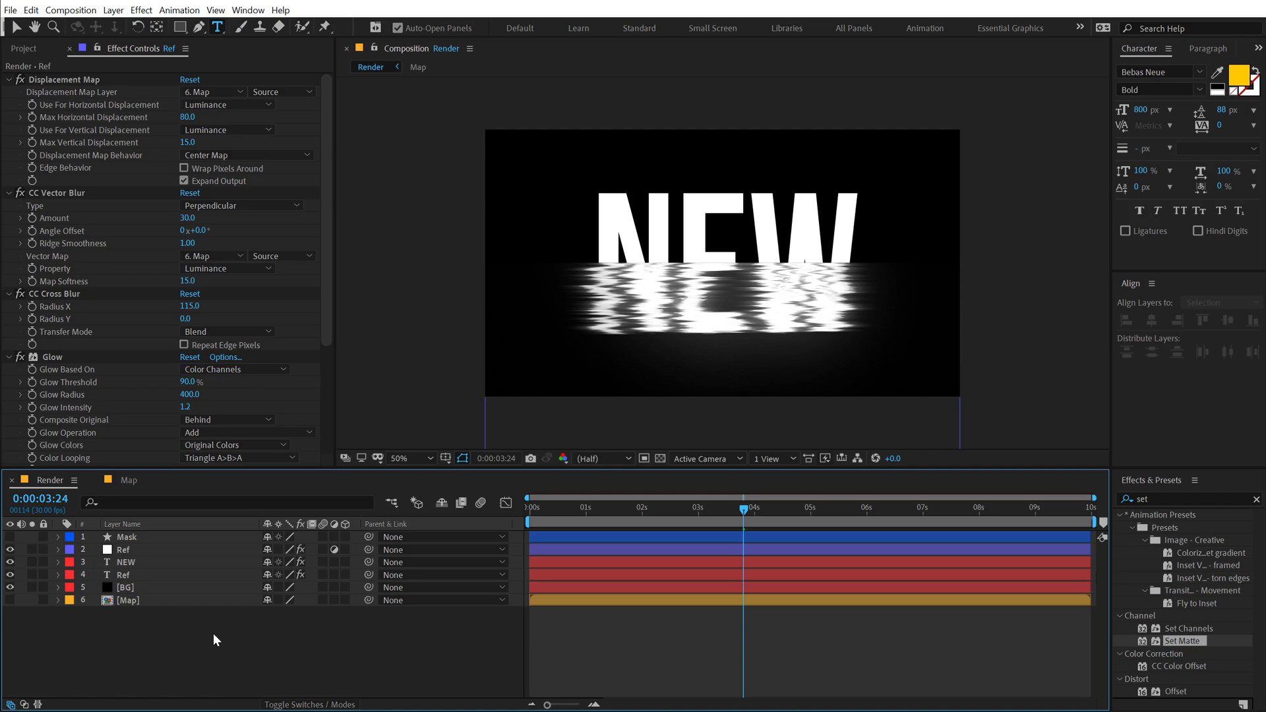